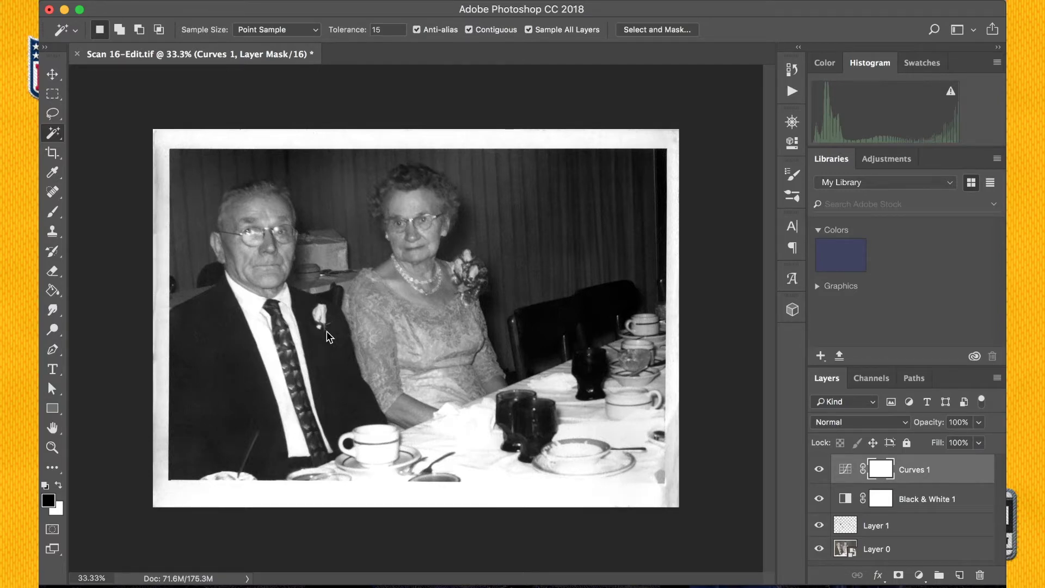
Step: Heal the blemish along the edge of the woman's cheek and jaw on Layer 1 with the Spot Healing Brush
scroll(403, 220, "up", 10)
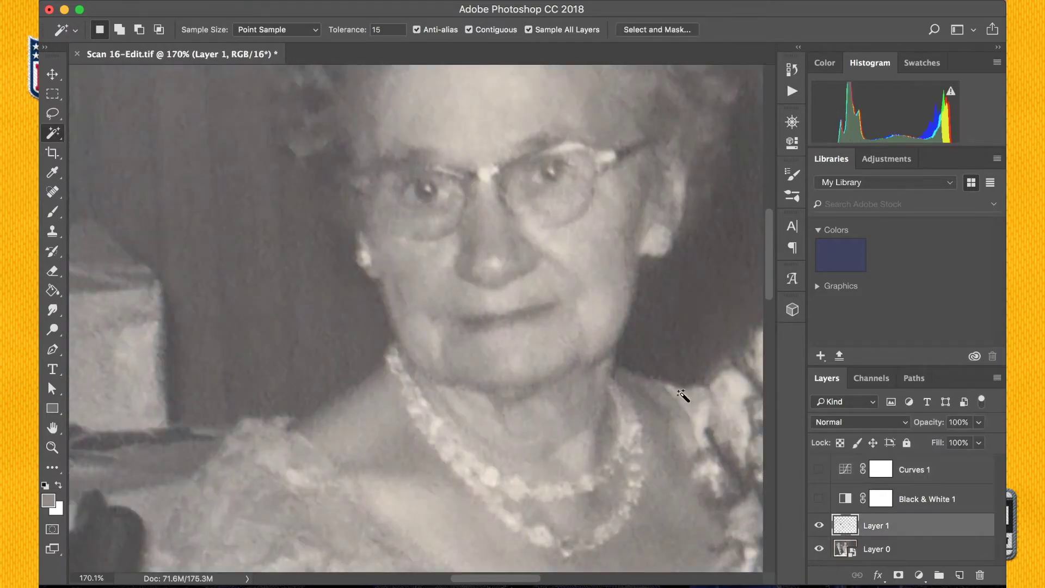
key("j")
left_click_drag(410, 276, 397, 332)
scroll(468, 185, "down", 5)
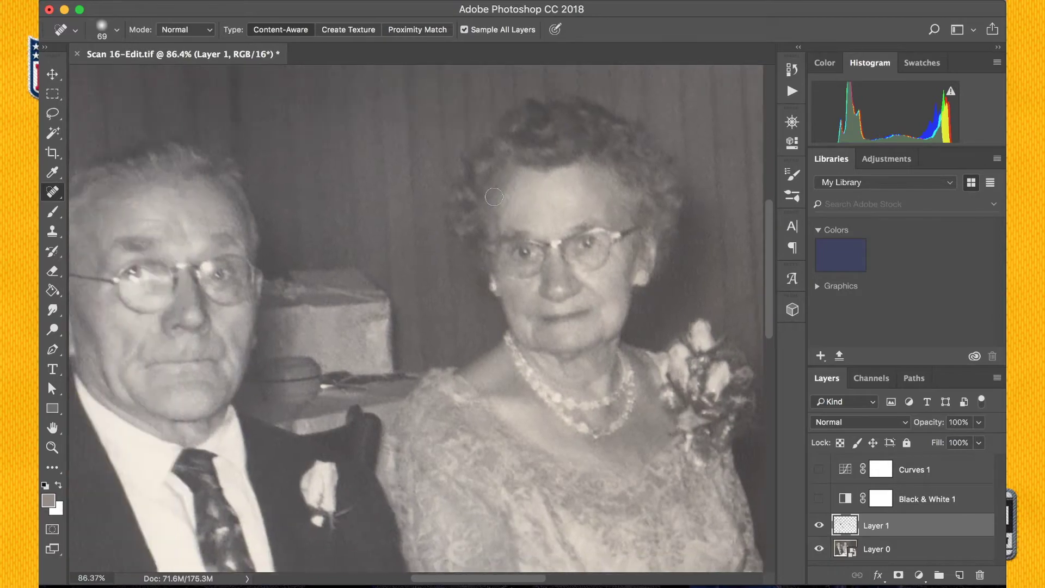
scroll(494, 197, "down", 3)
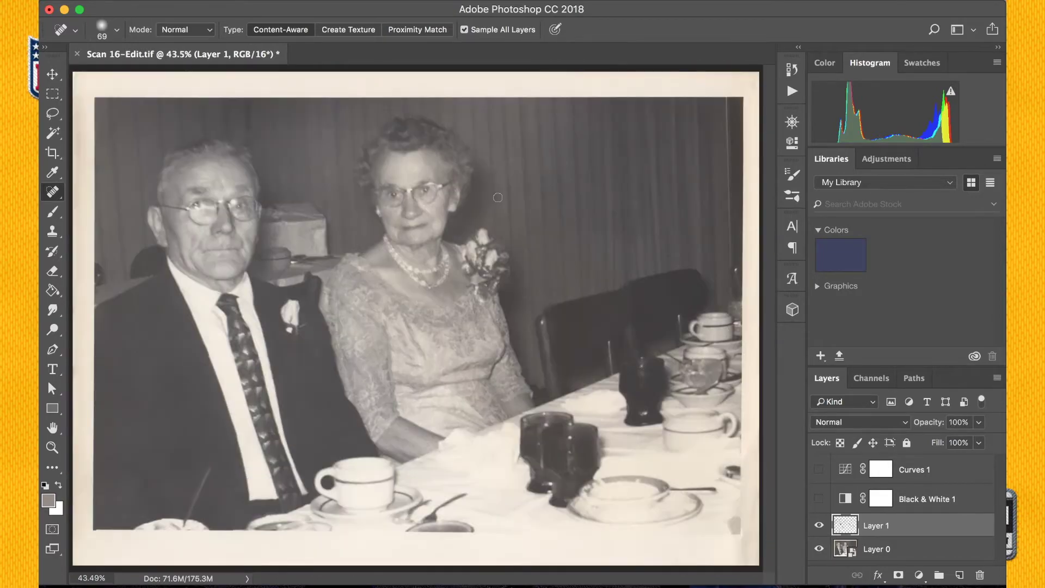
Step: Compare the photo with and without the Layer 1 retouching by toggling that layer's visibility
left_click(819, 526)
left_click(819, 526)
left_click(819, 526)
left_click(820, 525)
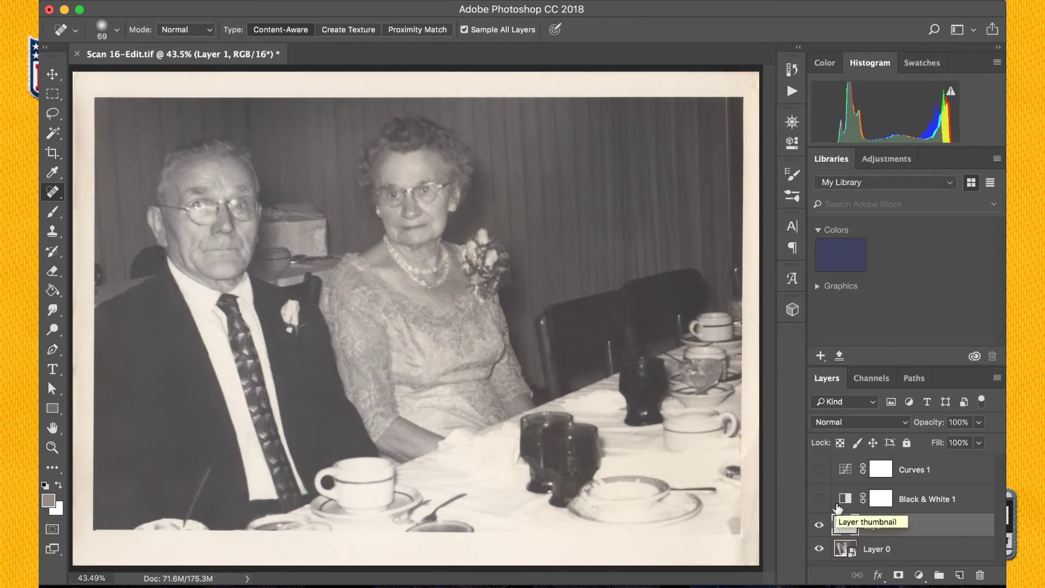
Step: Make the Black & White 1 and Curves 1 adjustment layers visible, comparing the image with and without the curves
left_click(819, 500)
left_click(819, 500)
left_click(822, 501)
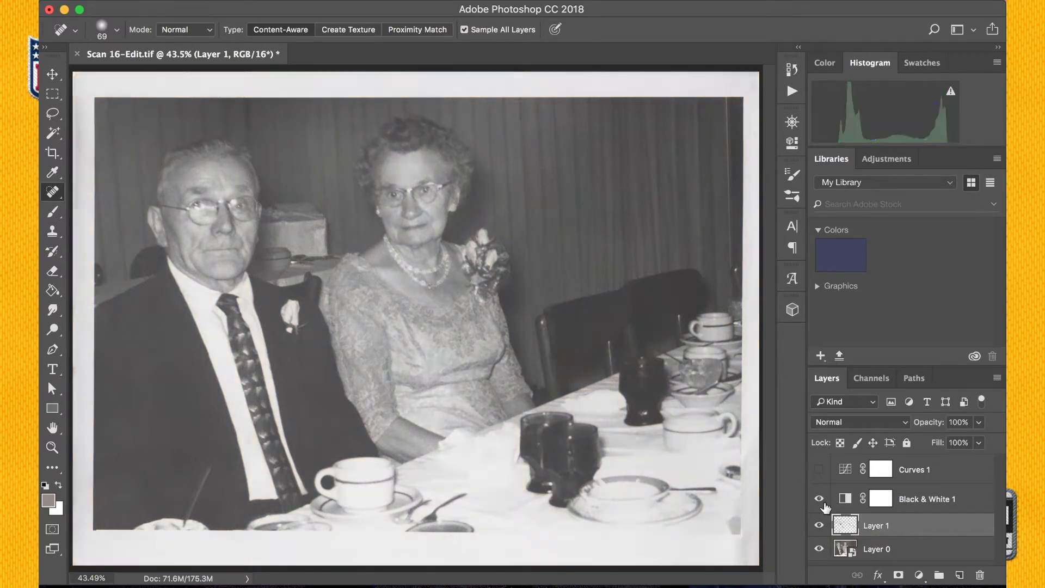
left_click(819, 469)
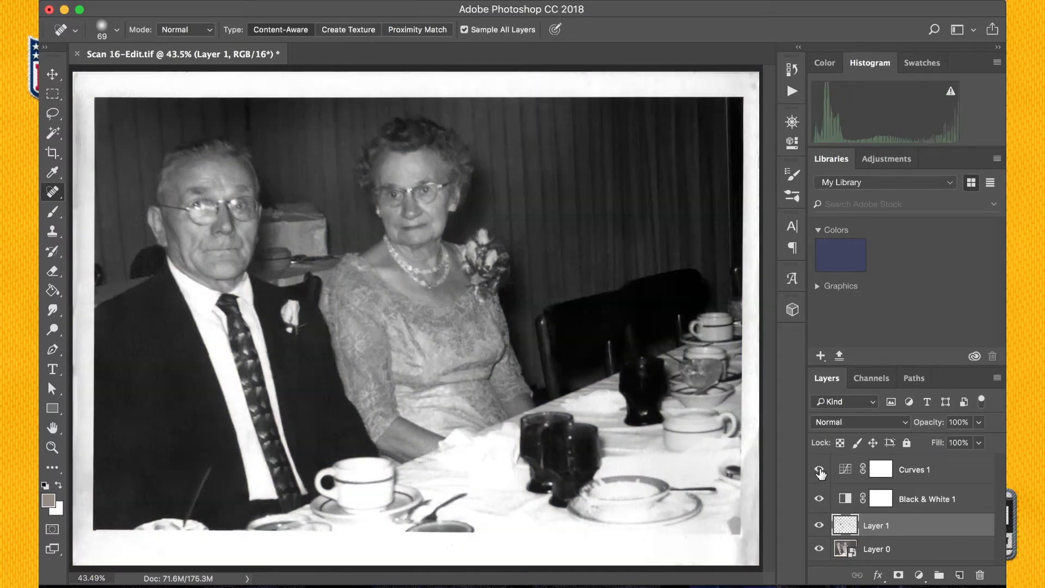
left_click(819, 470)
left_click(819, 470)
left_click(820, 471)
left_click(821, 471)
Step: Compare the original scan on Layer 0 alone with the full layer stack, and examine the restored photo up close
left_click(819, 549, "alt")
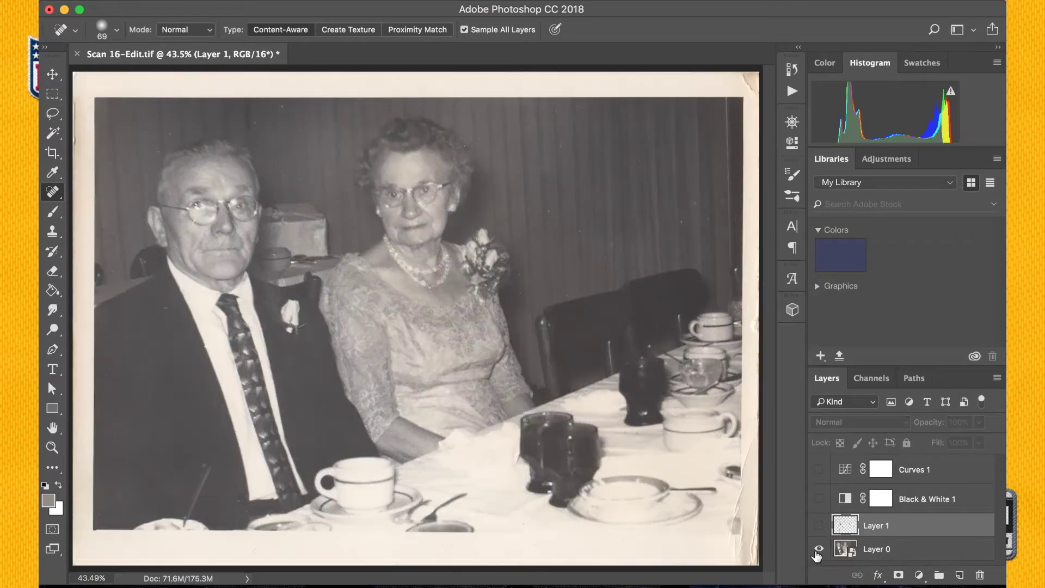
left_click(818, 552, "alt")
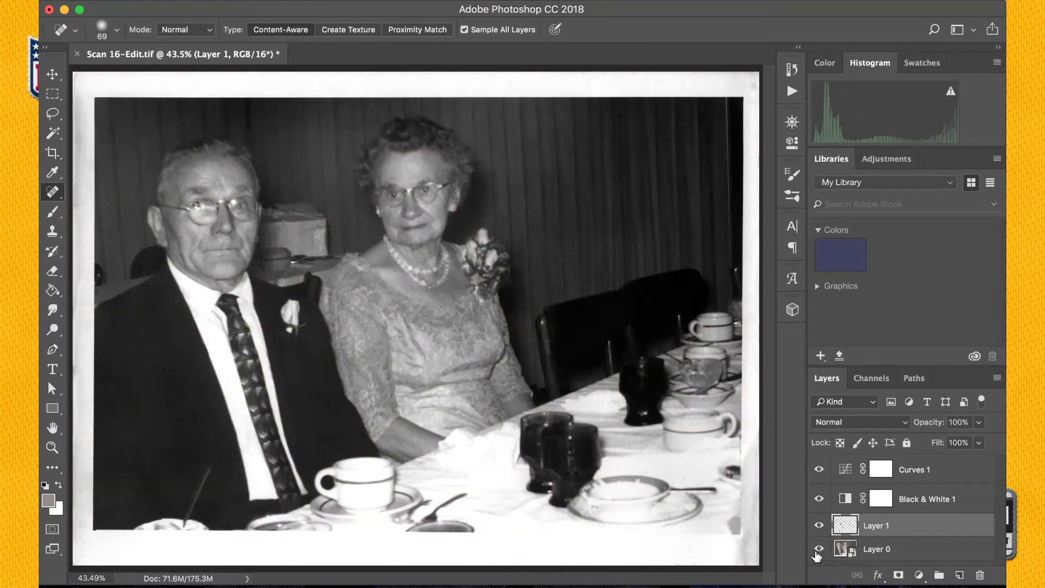
scroll(387, 321, "up", 6)
scroll(338, 292, "left", 5)
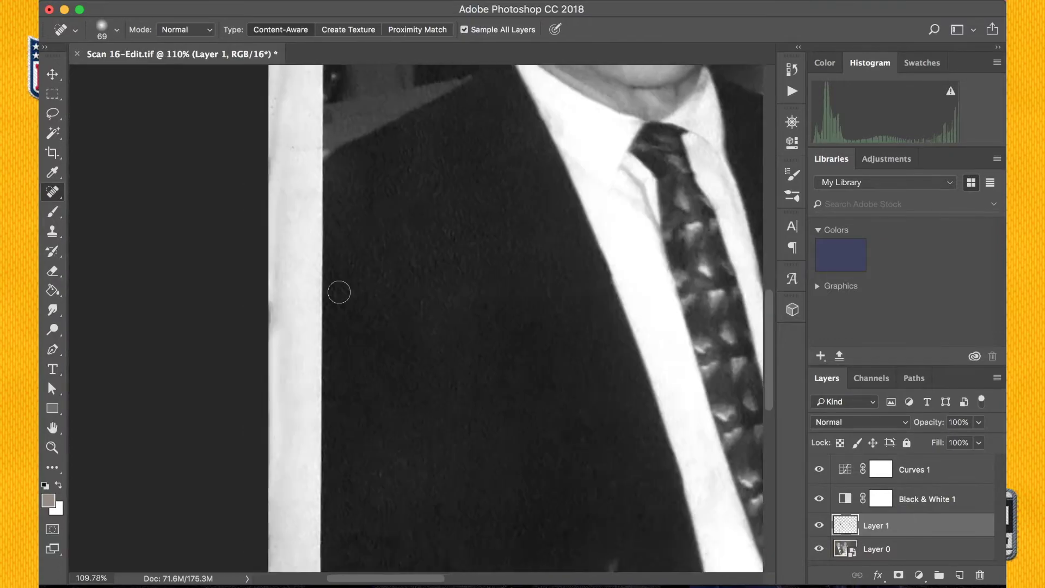
scroll(415, 203, "right", 3)
scroll(415, 203, "up", 2)
scroll(417, 204, "down", 5)
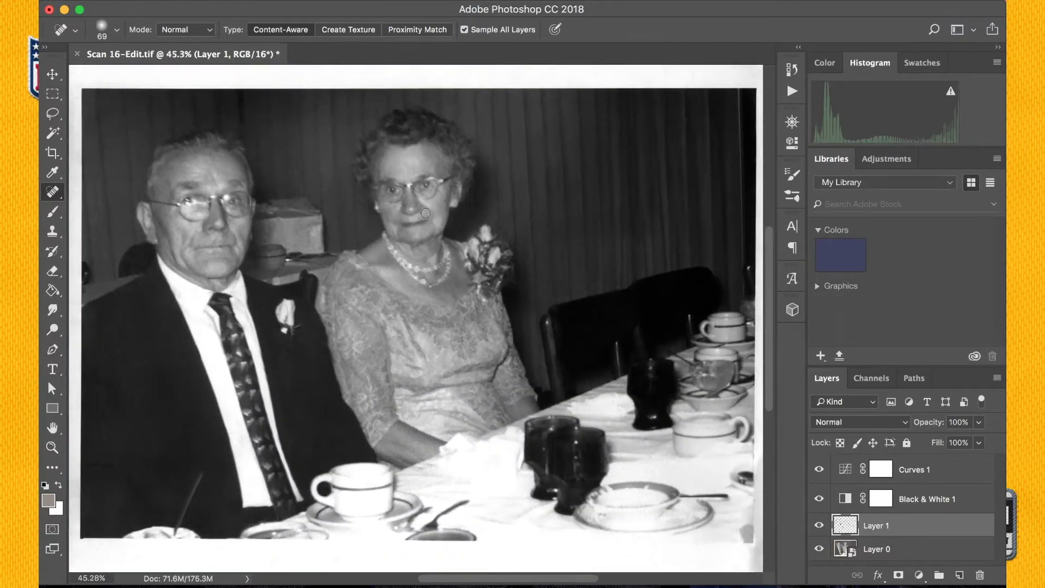
scroll(426, 213, "down", 1)
Step: Create a new layer above Curves 1 and choose the Pencil Charcol brush for painting
left_click(932, 470)
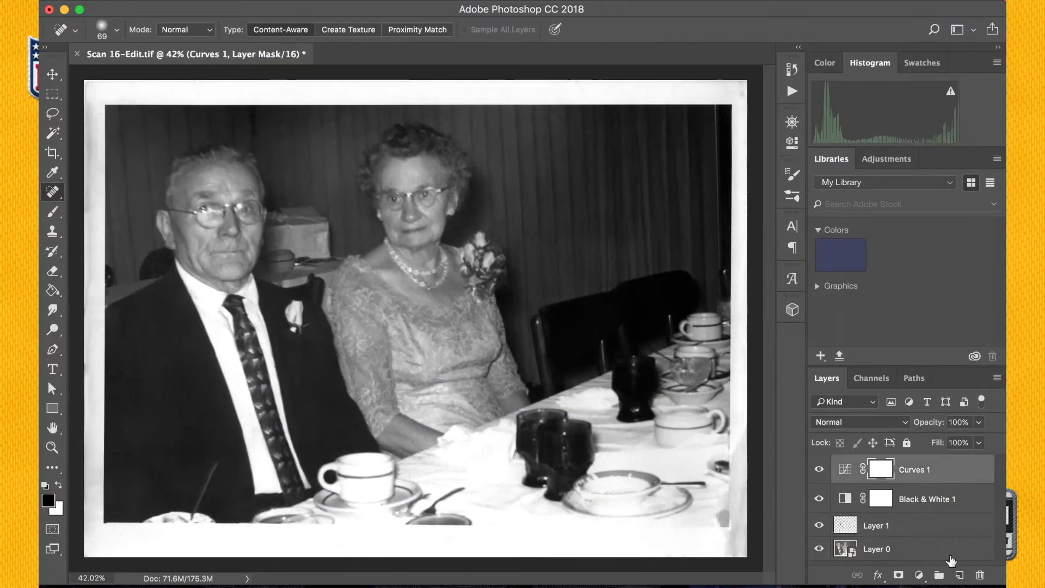
left_click(960, 574)
key("b")
left_click(108, 31)
scroll(149, 218, "down", 20)
left_click(65, 246)
scroll(144, 221, "down", 5)
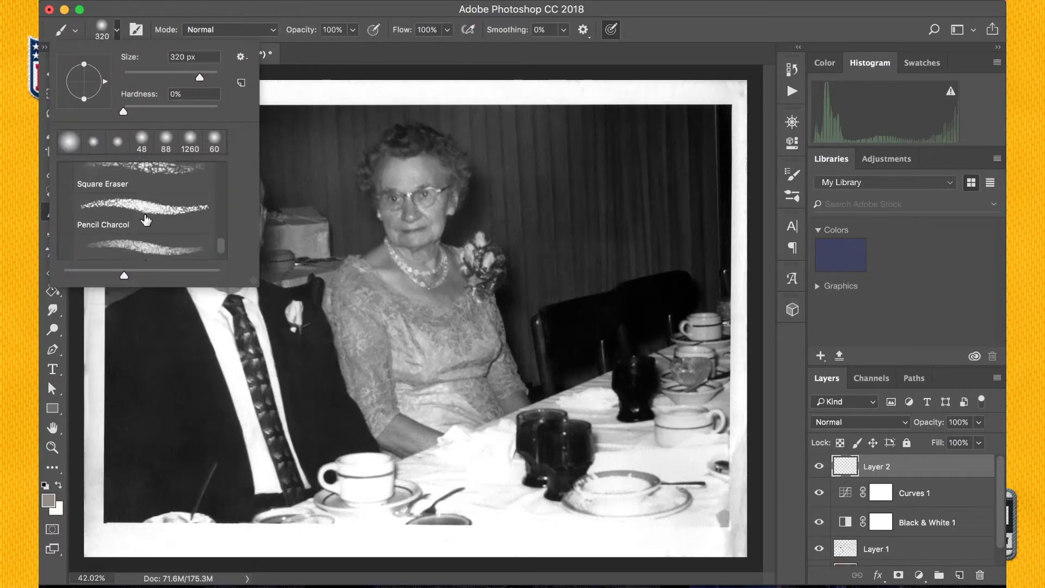
left_click(144, 214)
Step: Try freehand charcoal strokes over the woman's neckline and dress, and discard them
mouse_move(406, 287)
left_mouse_down()
mouse_move(426, 310)
mouse_move(454, 310)
left_mouse_up()
scroll(444, 316, "up", 8)
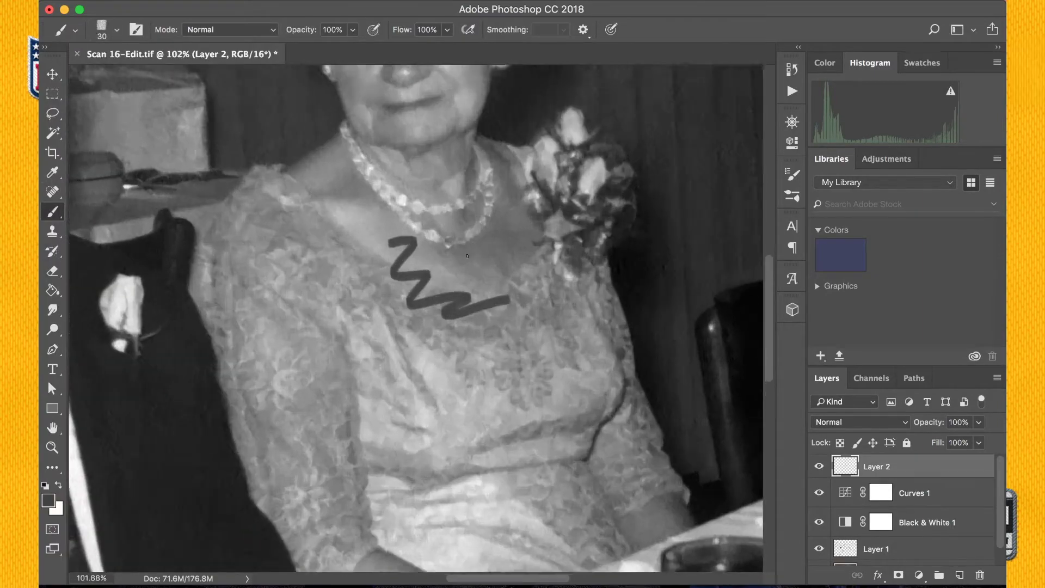
key("super+z")
left_click_drag(268, 299, 282, 405)
left_click_drag(294, 338, 372, 325)
left_click_drag(313, 357, 333, 463)
mouse_move(356, 361)
left_mouse_down()
mouse_move(335, 373)
mouse_move(404, 391)
left_mouse_up()
key("Delete")
Step: Add a fresh empty layer above Curves 1 and switch to the Pencil HB brush
left_click(960, 576)
left_click(116, 30)
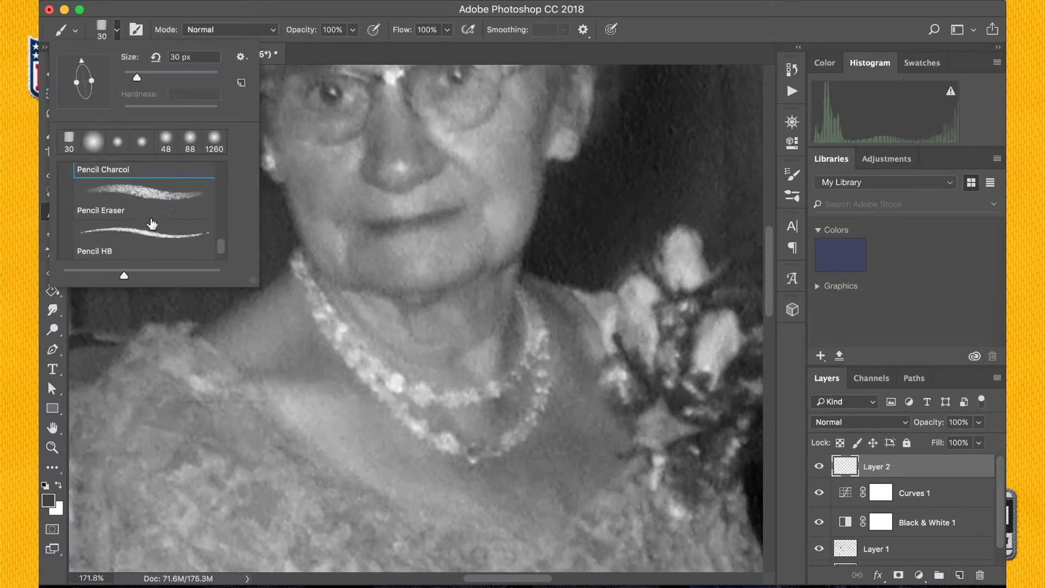
scroll(152, 224, "down", 2)
left_click(152, 224)
Step: Test a short pencil stroke beside the necklace, undo it, and save the document
left_click_drag(305, 363, 325, 380)
key("super+alt+z")
key("super+alt+z")
key("super+s")
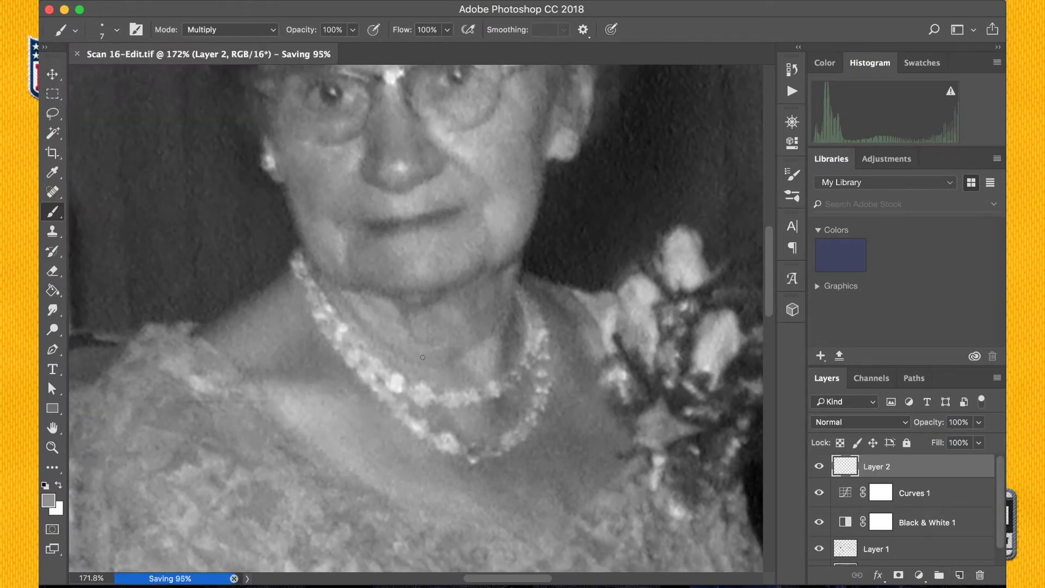
Step: Trace the lower and outer rim of the glasses lens over the woman's right eye with the pencil brush
scroll(422, 357, "up", 8)
scroll(462, 381, "up", 2)
scroll(420, 276, "up", 2)
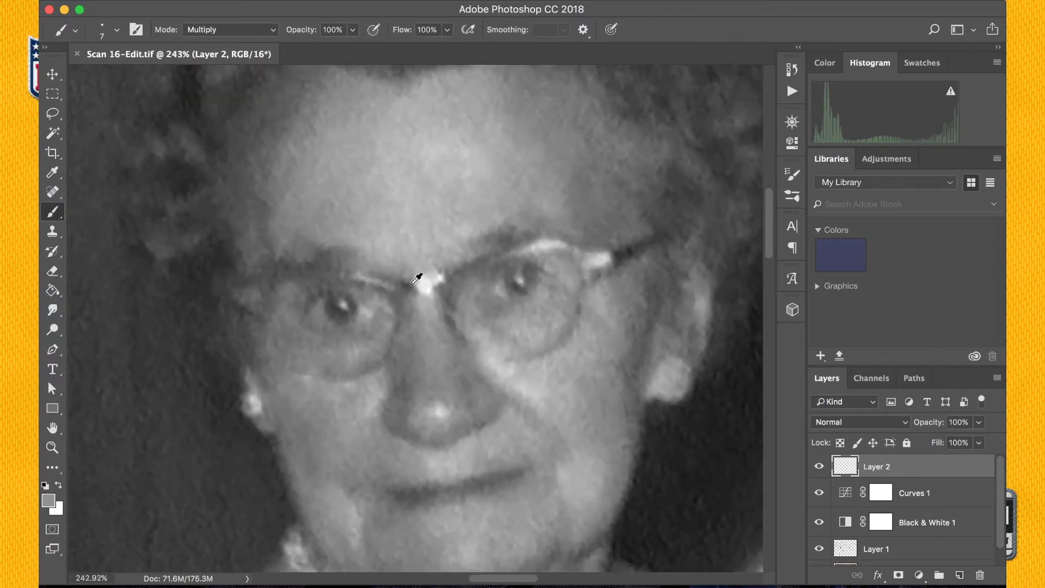
left_click_drag(307, 370, 374, 381)
key("ctrl+z")
left_click_drag(290, 366, 344, 376)
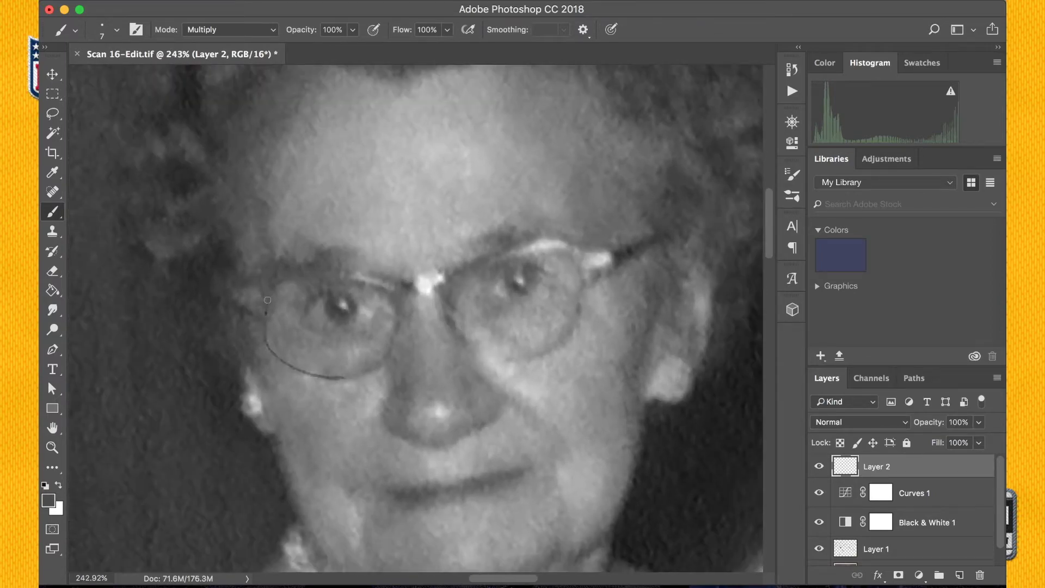
left_click_drag(267, 300, 268, 296)
Step: Enable Smoothing for the Pencil HB brush in the brush settings
left_click(116, 30)
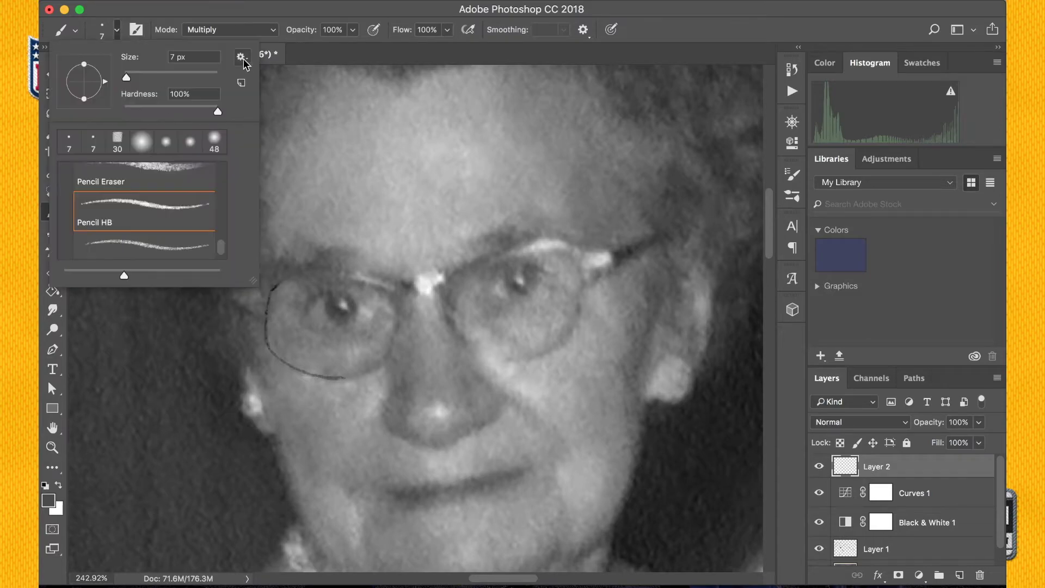
left_click(241, 56)
left_click(122, 37)
left_click(117, 32)
left_click(788, 178)
scroll(567, 314, "down", 1)
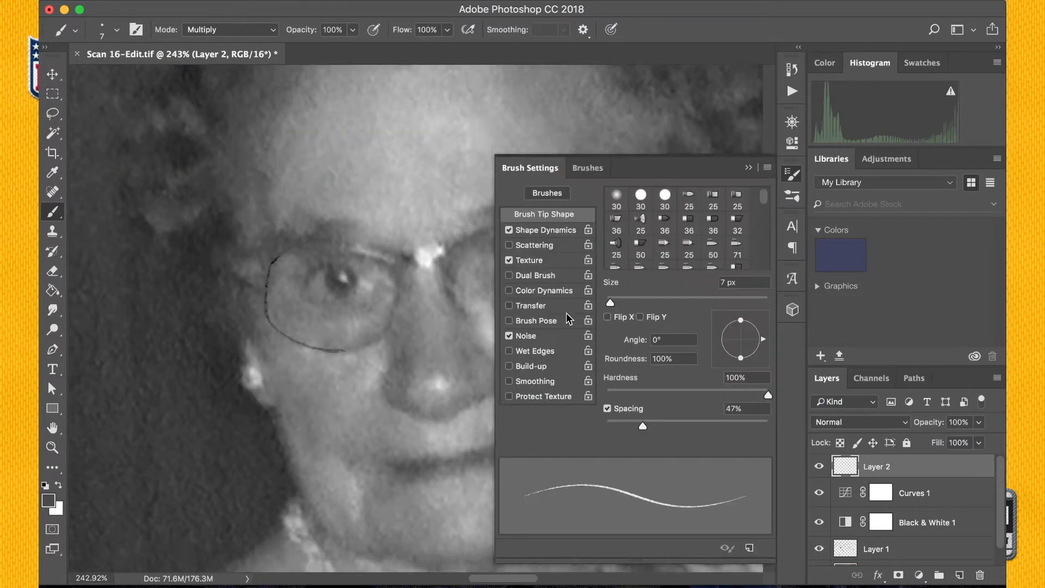
left_click(577, 382)
left_click(539, 231)
left_click(534, 246)
left_click(546, 376)
left_click(531, 369)
left_click(468, 29)
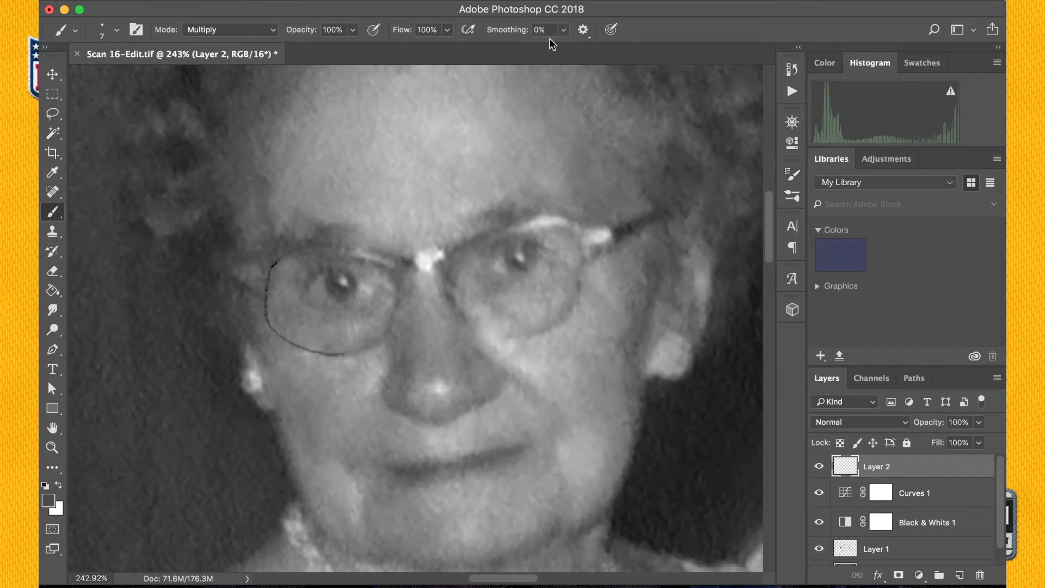
Step: Set the pencil brush's smoothing to 53%
left_click(583, 29)
left_click(582, 29)
left_click(564, 30)
left_click_drag(561, 53, 600, 53)
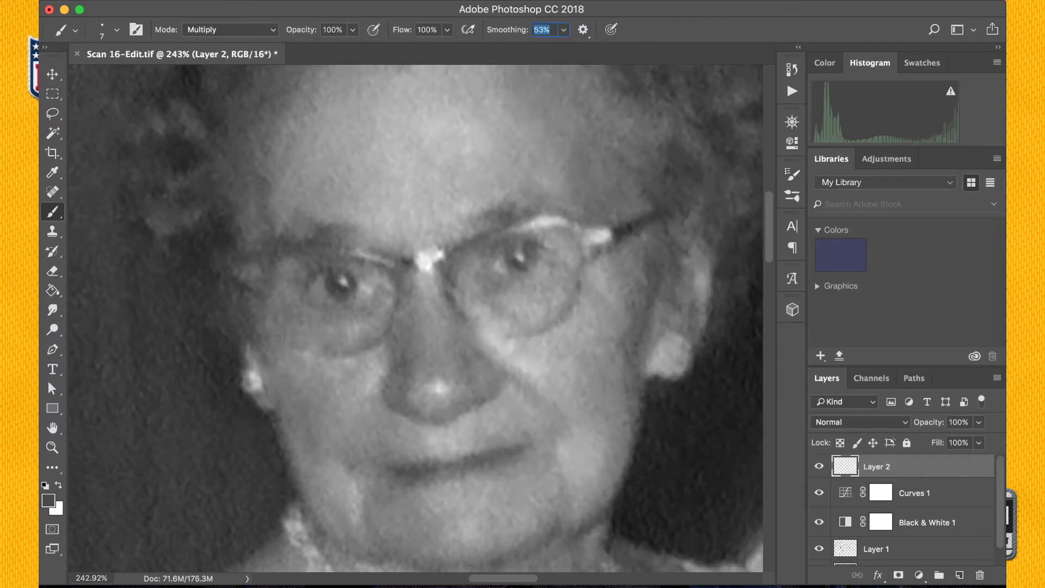
Step: Try two smoothed test strokes across the woman's forehead and undo both
left_click_drag(319, 191, 436, 190)
key("super+z")
left_click_drag(350, 187, 459, 184)
key("super+z")
Step: Trace the full rim of the lens over the woman's right eye and lower Layer 2's opacity to 36%
left_click_drag(333, 353, 257, 325)
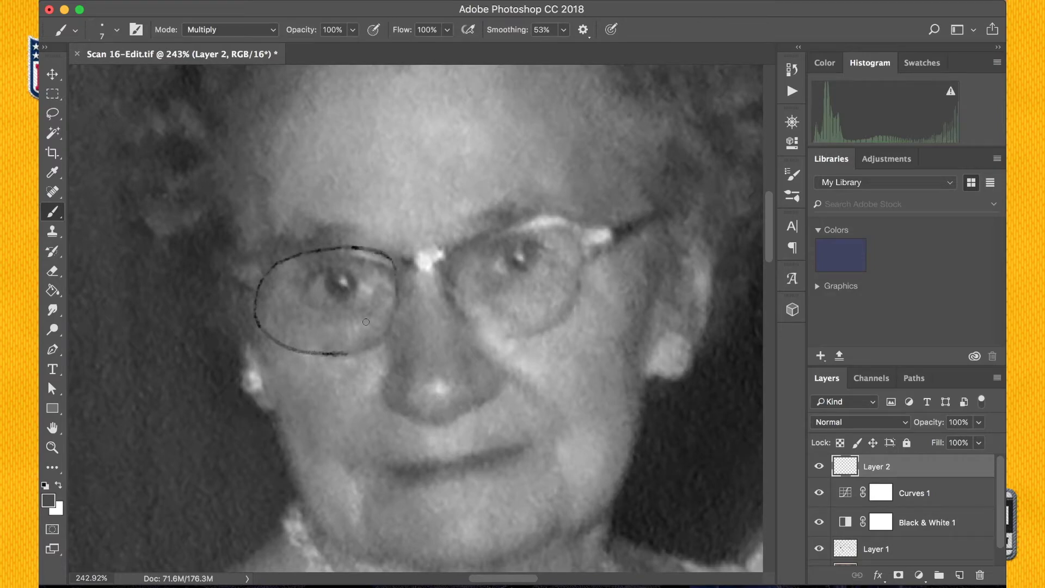
left_click(979, 423)
left_click_drag(983, 439, 933, 440)
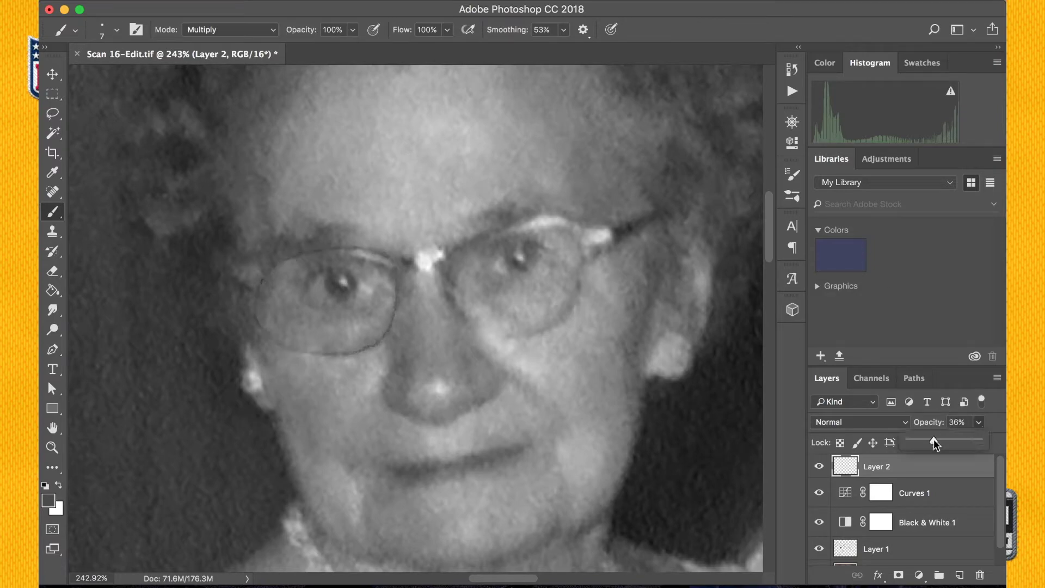
Step: Adjust Layer 2's opacity to 32% and compare the whole photo with and without the pencil line
key("super+0")
left_click(979, 424)
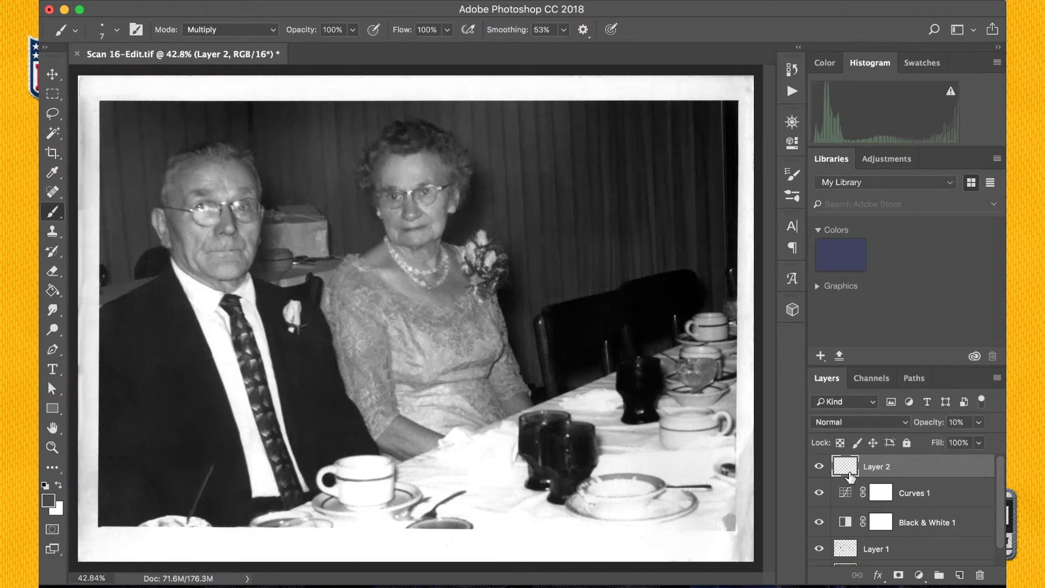
left_click(979, 423)
mouse_move(915, 439)
left_mouse_down()
mouse_move(947, 439)
mouse_move(931, 440)
left_mouse_up()
left_click(819, 467)
left_click(819, 467)
Step: Set Layer 2's opacity to 100% and outline the upper and lower lids of the woman's right eye
scroll(409, 212, "up", 5)
scroll(431, 172, "up", 10)
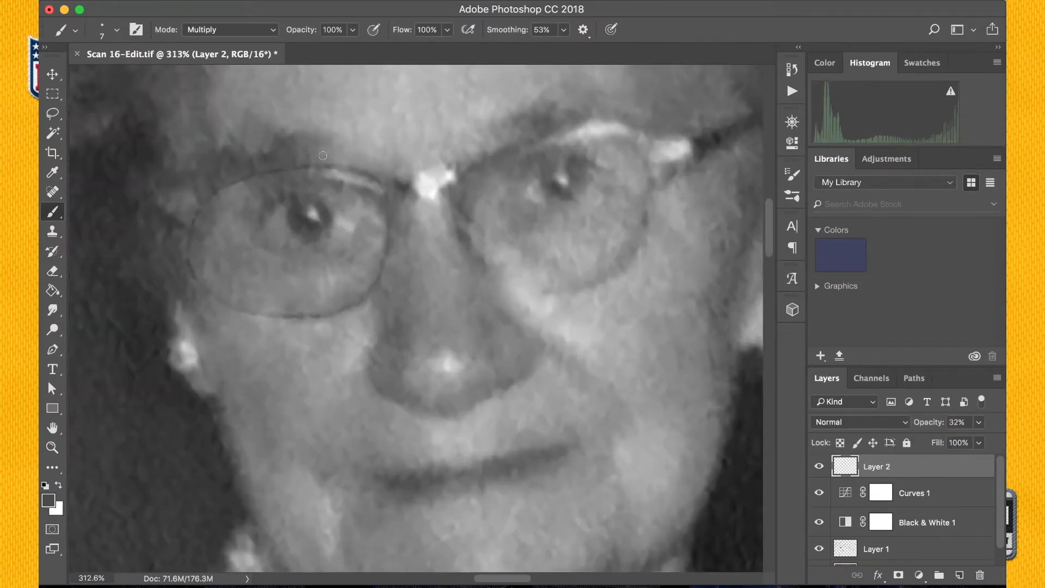
left_click_drag(979, 423, 975, 427)
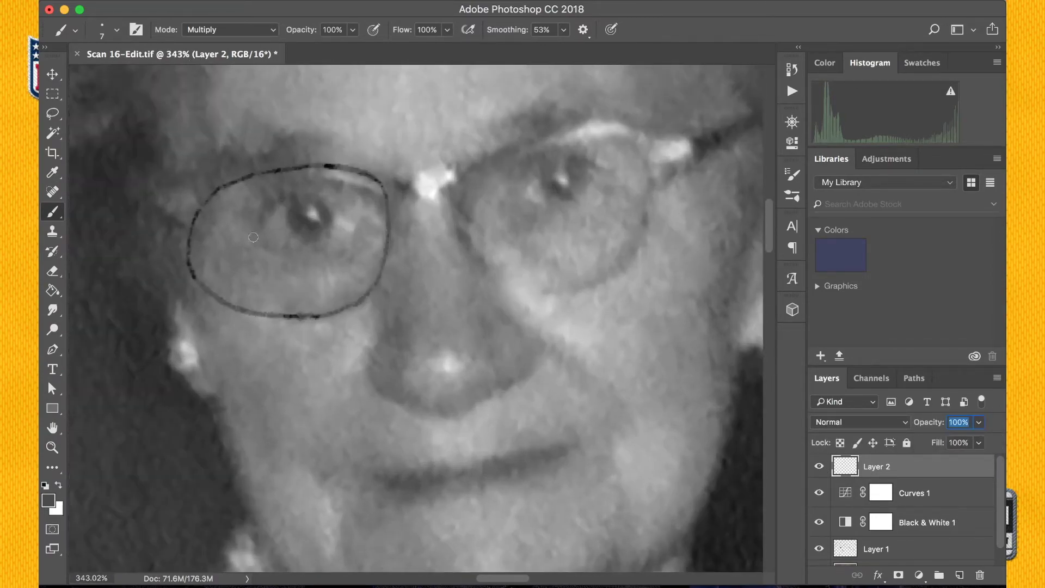
left_click_drag(307, 195, 359, 222)
mouse_move(263, 246)
left_mouse_down()
mouse_move(332, 253)
mouse_move(360, 225)
left_mouse_up()
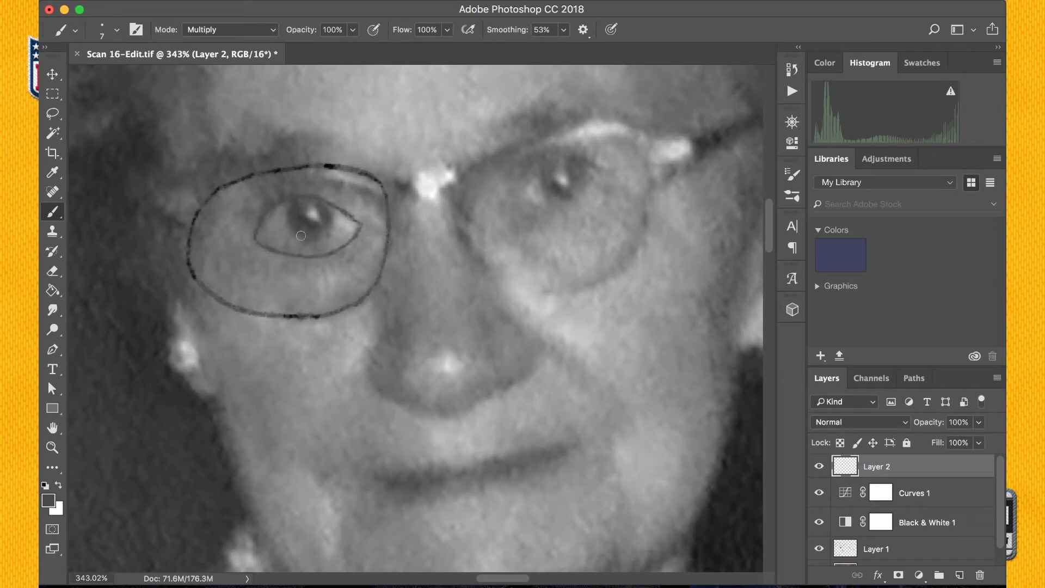
Step: Trace the woman's nose down both sides and around its underside, redoing the stroke on the far side
mouse_move(404, 222)
left_mouse_down()
mouse_move(378, 391)
mouse_move(393, 400)
left_mouse_up()
mouse_move(469, 260)
left_mouse_down()
mouse_move(507, 323)
mouse_move(496, 390)
left_mouse_up()
key("super+z")
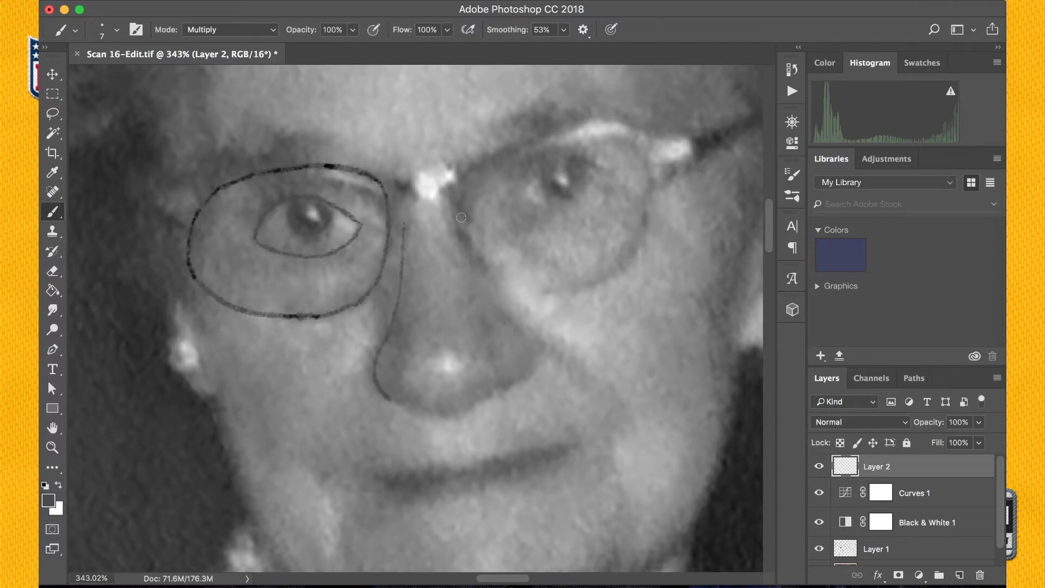
mouse_move(457, 213)
left_mouse_down()
mouse_move(469, 262)
mouse_move(510, 386)
left_mouse_up()
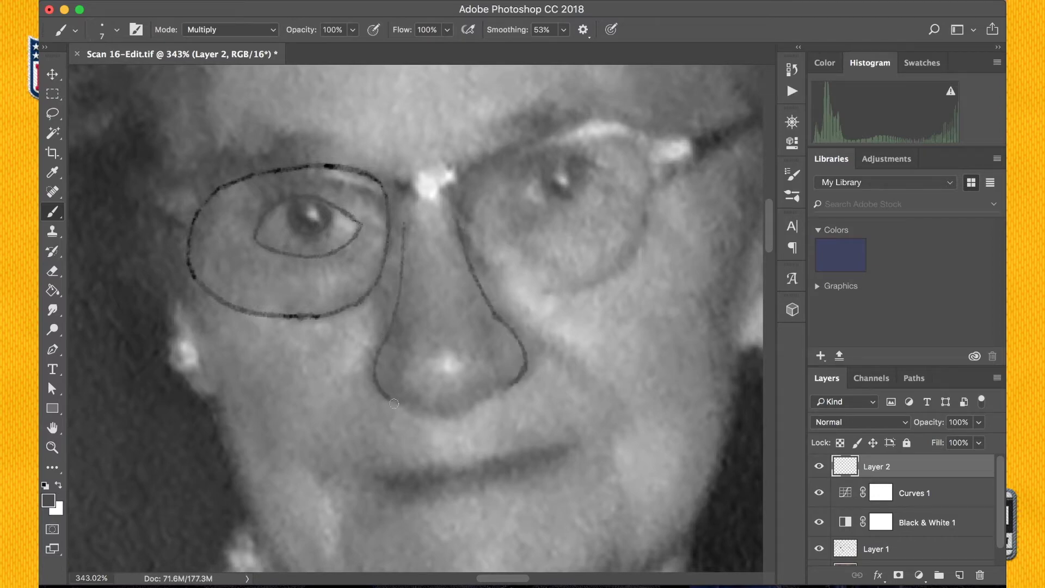
mouse_move(394, 404)
left_mouse_down()
mouse_move(438, 414)
mouse_move(509, 385)
mouse_move(512, 423)
left_mouse_up()
key("e")
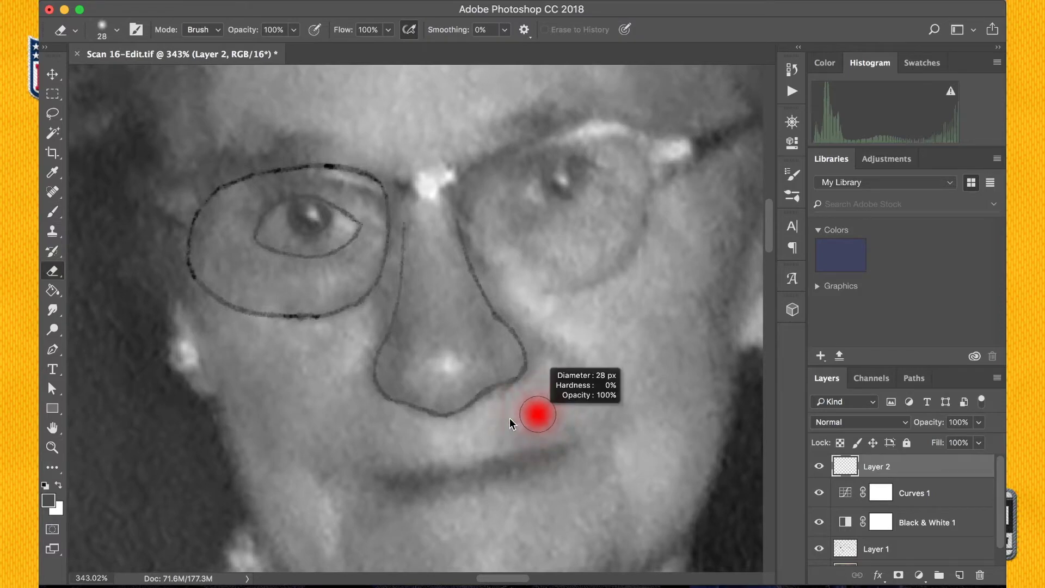
key("b")
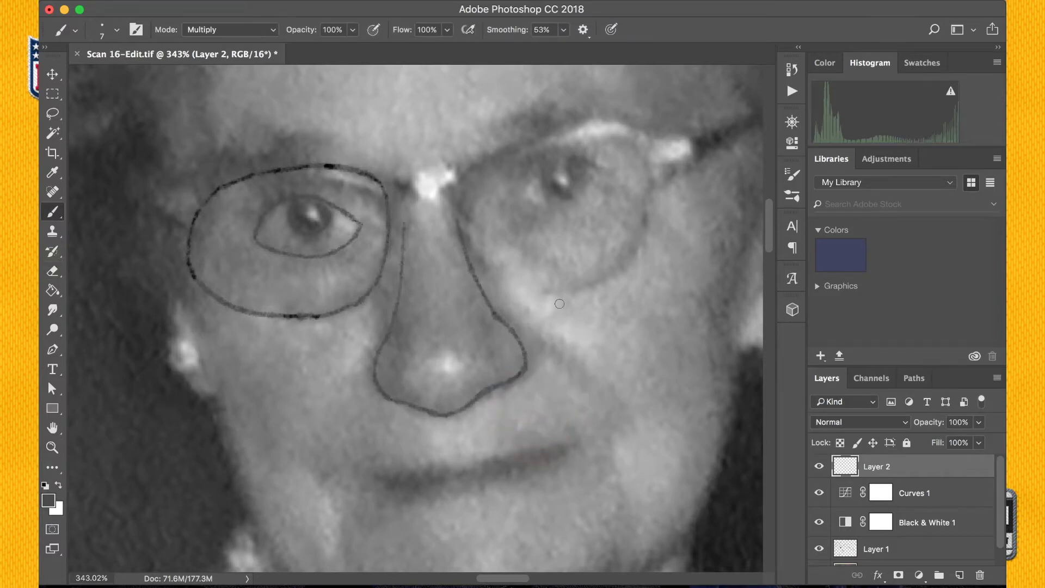
Step: Save the document with the traced glasses, eye and nose lines
key("super+0")
key("super+s")
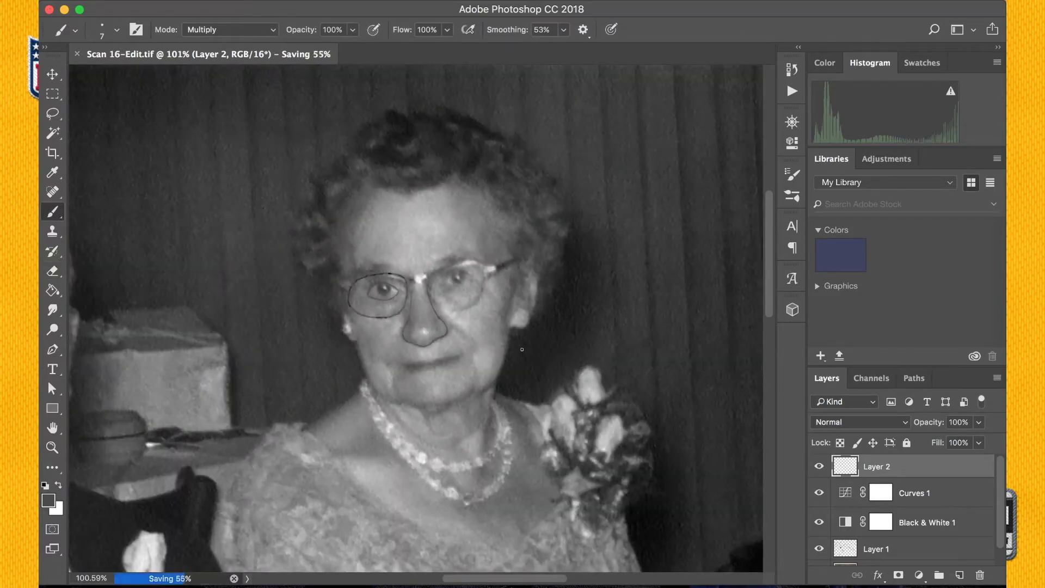
scroll(419, 318, "up", 5)
scroll(419, 318, "down", 8)
scroll(419, 319, "up", 4)
Step: Reduce Layer 2's opacity to 36% and toggle the layer to judge the traced lines on the whole photo
left_click_drag(978, 422, 933, 442)
scroll(513, 370, "down", 5)
scroll(513, 371, "up", 1)
left_click(819, 467)
left_click(819, 467)
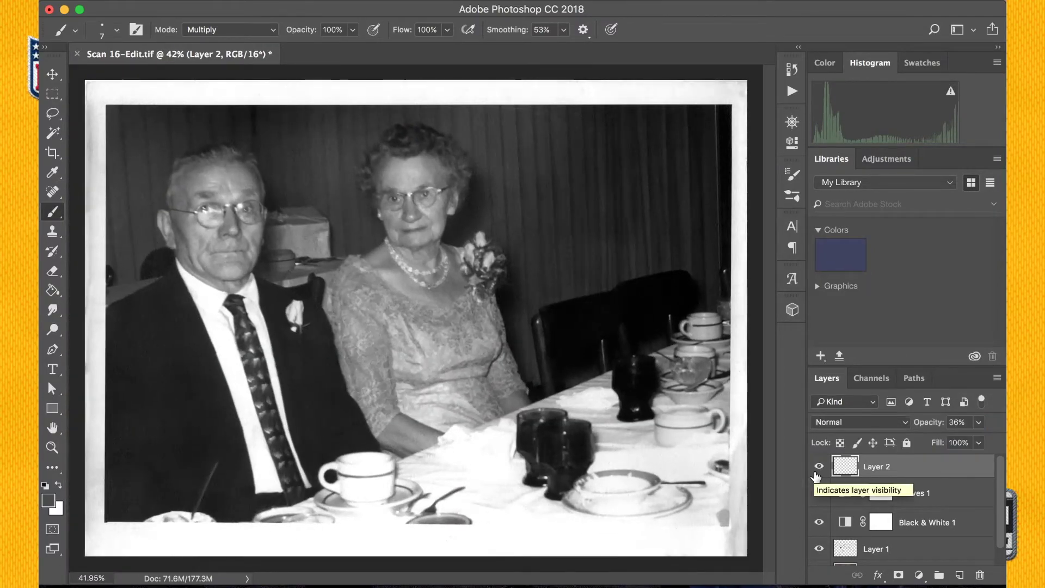
Step: Return Layer 2's opacity to 100%, and try an extra stroke along the lower lens rim and undo it
scroll(665, 373, "up", 2)
scroll(451, 155, "up", 8)
left_click_drag(978, 422, 997, 442)
scroll(420, 319, "up", 4)
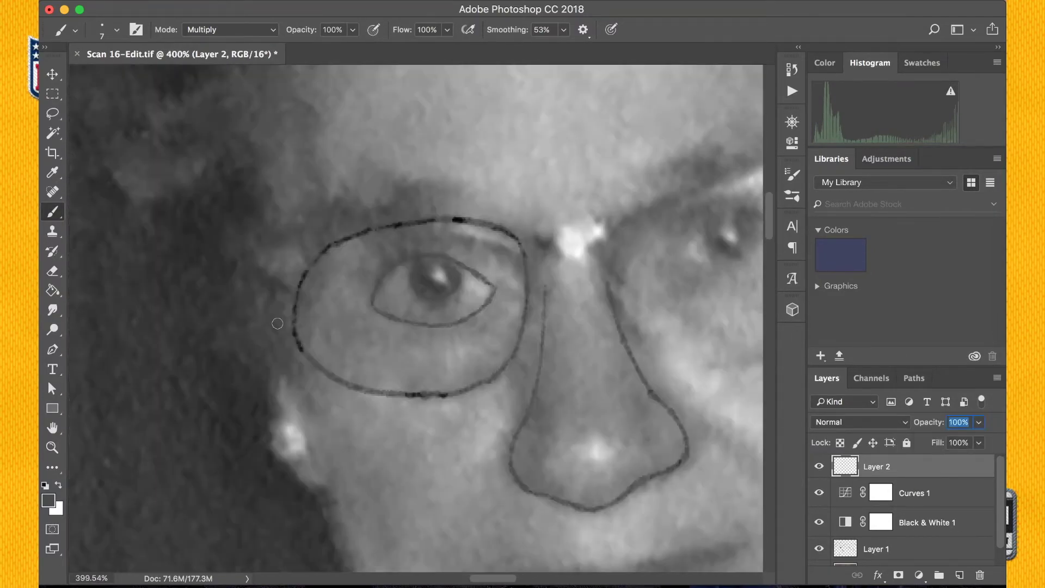
mouse_move(300, 350)
left_mouse_down()
mouse_move(382, 387)
mouse_move(302, 348)
mouse_move(376, 394)
mouse_move(412, 394)
left_mouse_up()
key("super+z")
Step: Raise the brush smoothing to 73% and check it with a test stroke that is undone
left_click_drag(564, 30, 579, 50)
left_click_drag(503, 159, 558, 254)
key("super+z")
left_click(583, 30)
left_click(581, 15)
left_click_drag(486, 299, 172, 279)
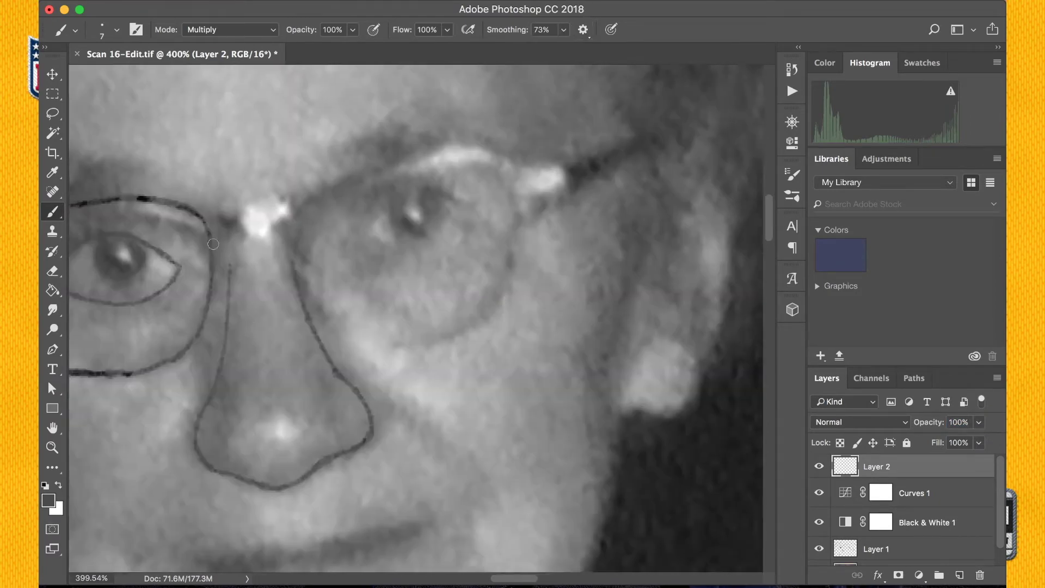
Step: Trace the rim of the right-hand lens on Layer 2, erasing and redrawing stray bits near the nose
mouse_move(297, 217)
left_mouse_down()
mouse_move(424, 153)
mouse_move(405, 154)
mouse_move(476, 145)
mouse_move(515, 185)
mouse_move(509, 273)
mouse_move(483, 323)
mouse_move(386, 344)
left_mouse_up()
mouse_move(302, 262)
left_mouse_down()
mouse_move(377, 341)
mouse_move(398, 346)
mouse_move(357, 329)
mouse_move(385, 345)
left_mouse_up()
key("e")
key("super+z")
key("b")
mouse_move(303, 227)
left_mouse_down()
mouse_move(330, 306)
mouse_move(377, 343)
left_mouse_up()
key("e")
mouse_move(350, 299)
left_mouse_down()
mouse_move(382, 283)
mouse_move(354, 329)
mouse_move(392, 348)
left_mouse_up()
key("b")
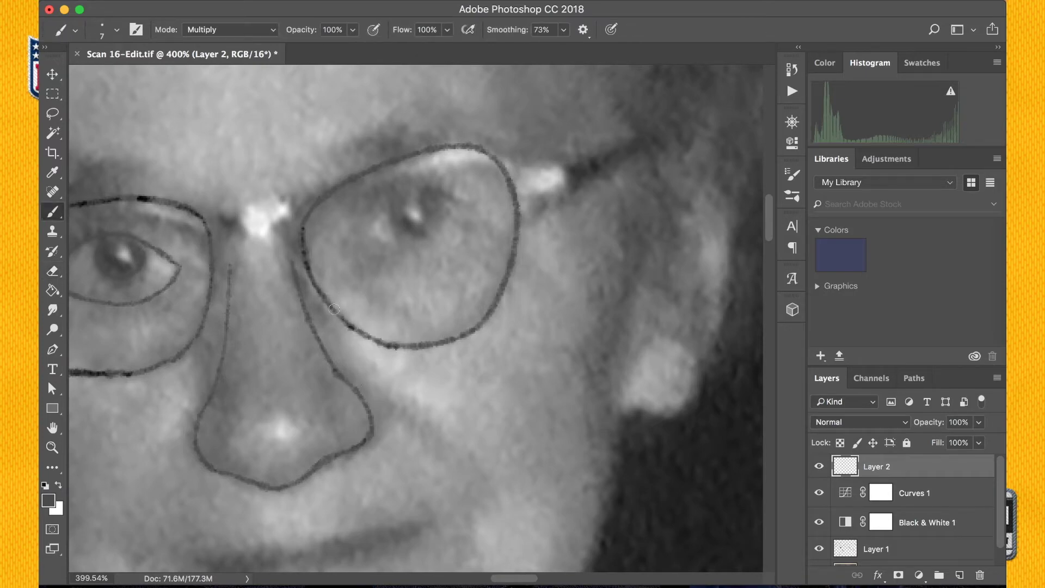
Step: Lower the brush smoothing to 59% and save the document
left_click(564, 30)
left_click_drag(566, 47, 554, 47)
left_click(564, 32)
key("super+s")
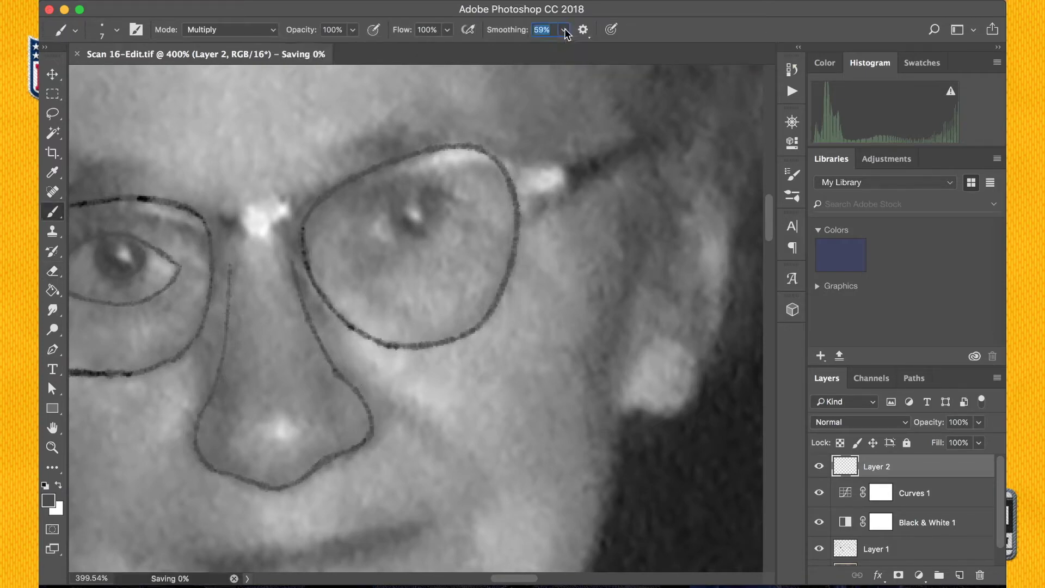
Step: Try an eye stroke with the brush in Normal mode, undo it and return the brush to Multiply
left_click(229, 30)
left_click(199, 9)
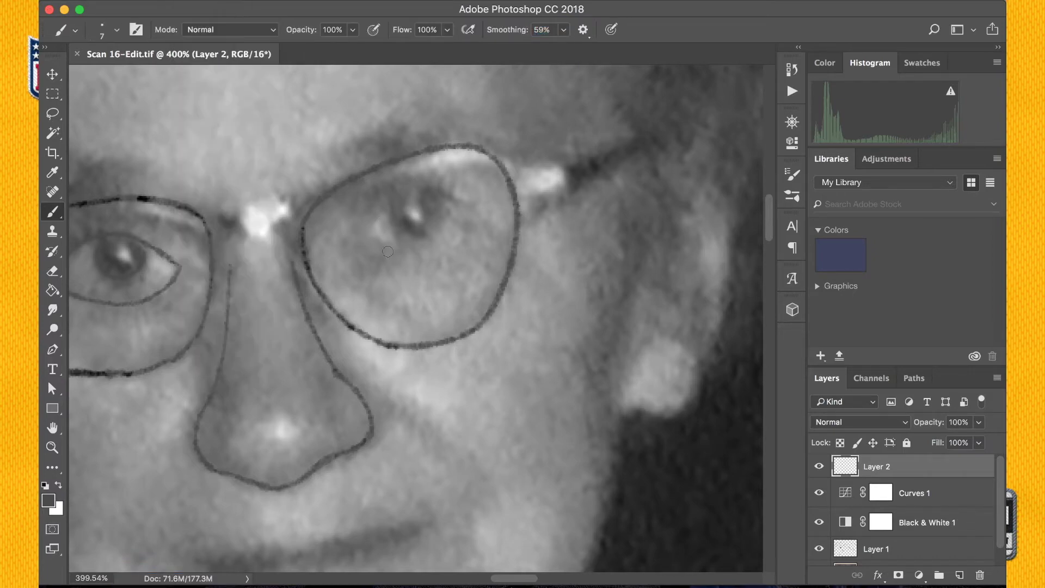
left_click_drag(367, 234, 462, 211)
key("super+z")
left_click(229, 29)
left_click(207, 92)
Step: Try outlining the eye behind the right-hand lens, check it at a wider view and undo the strokes
mouse_move(364, 234)
left_mouse_down()
mouse_move(421, 186)
mouse_move(471, 205)
left_mouse_up()
mouse_move(405, 249)
left_mouse_down()
mouse_move(455, 228)
mouse_move(475, 201)
left_mouse_up()
key("super+minus")
key("super+minus")
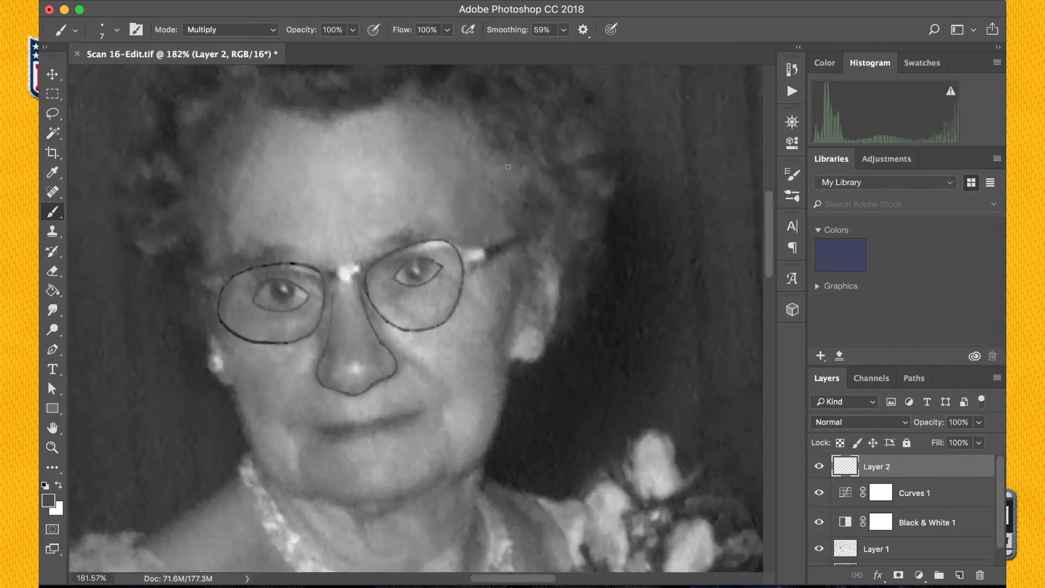
key("super+equal")
key("super+z")
Step: Draw new upper and lower lid lines around the eye behind the right-hand lens
scroll(507, 167, "up", 3)
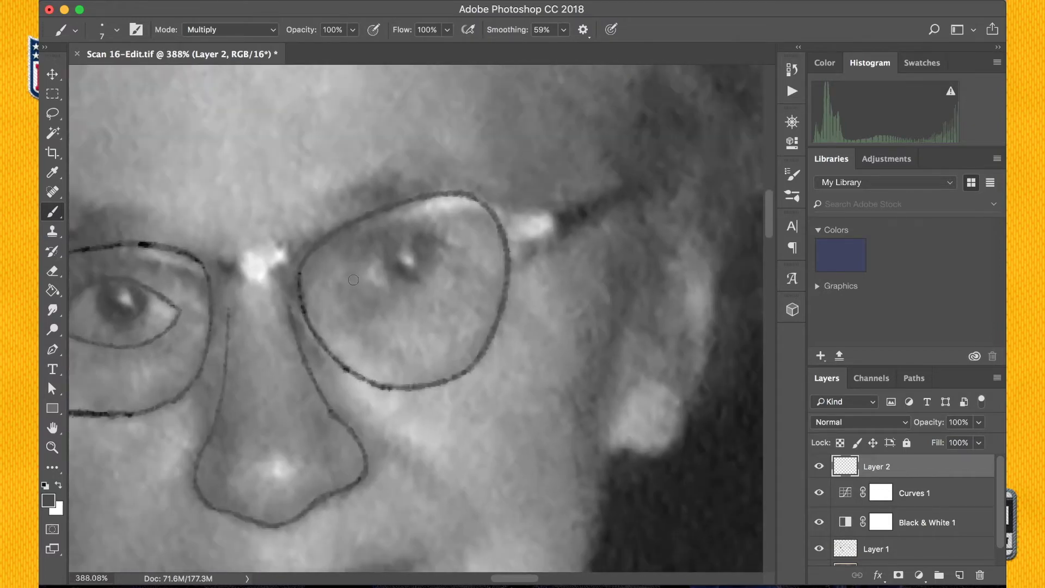
left_click_drag(423, 234, 471, 265)
mouse_move(354, 277)
left_mouse_down()
mouse_move(390, 298)
mouse_move(434, 293)
mouse_move(466, 263)
left_mouse_up()
Step: Preview the traced lines on the whole photo with Layer 2 at 53% opacity, and return it to 100%
scroll(470, 264, "down", 10)
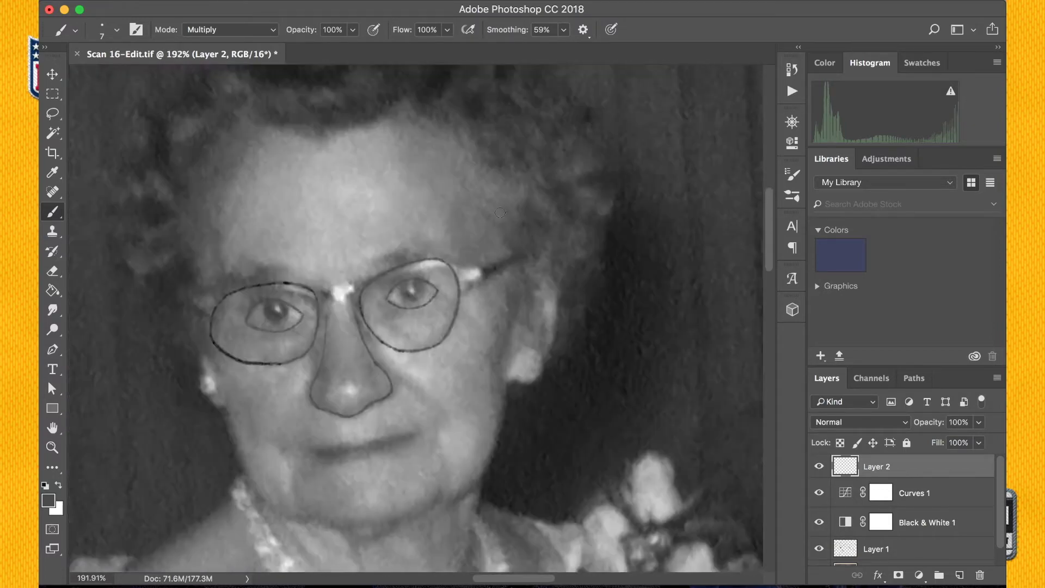
scroll(758, 288, "down", 3)
left_click_drag(978, 422, 953, 438)
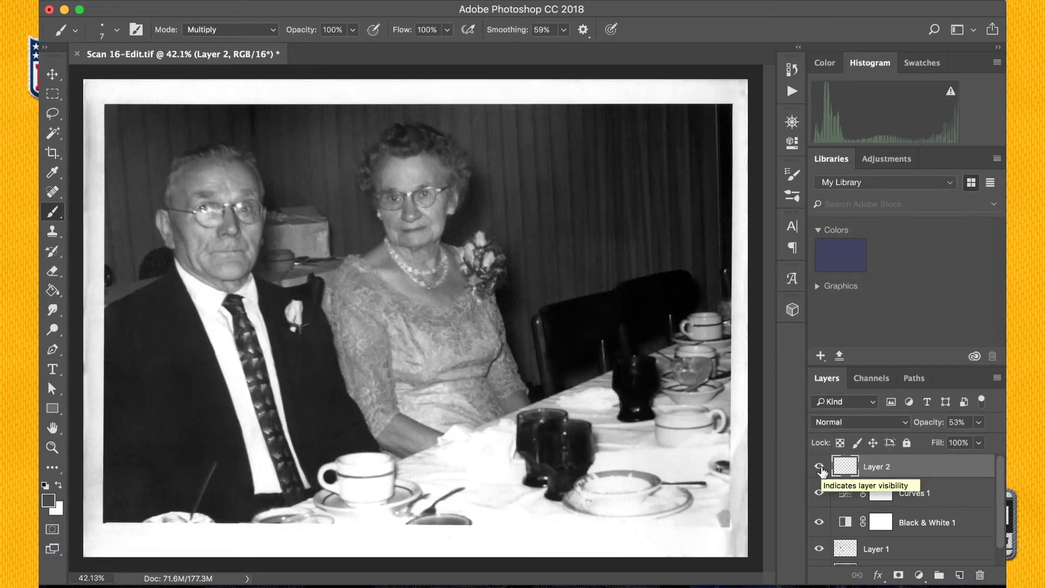
left_click_drag(978, 423, 1001, 439)
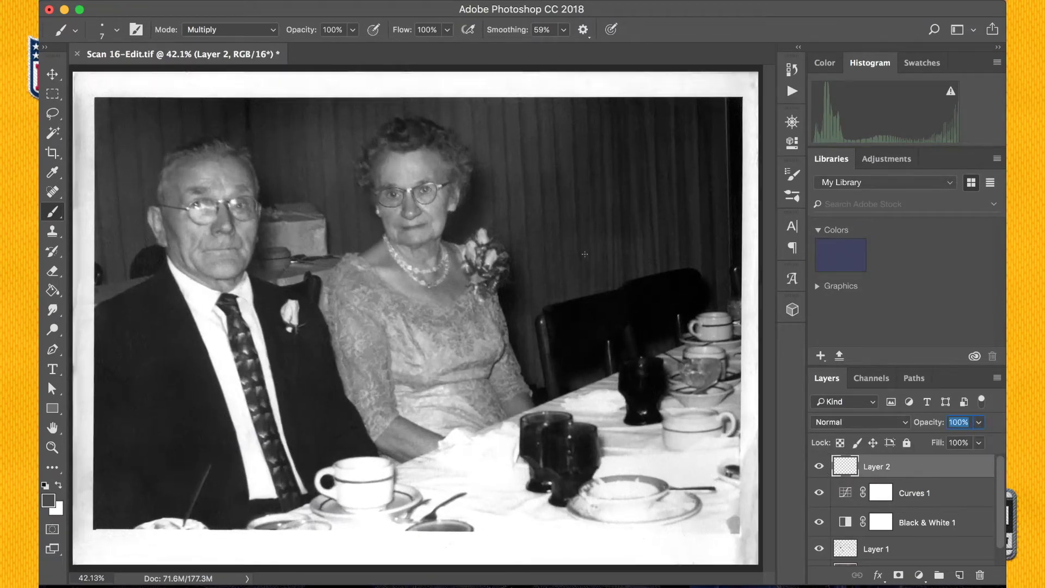
Step: Darken the right-hand eye's lid lines, outline its iris and save the document
scroll(577, 261, "up", 10)
scroll(425, 324, "up", 4)
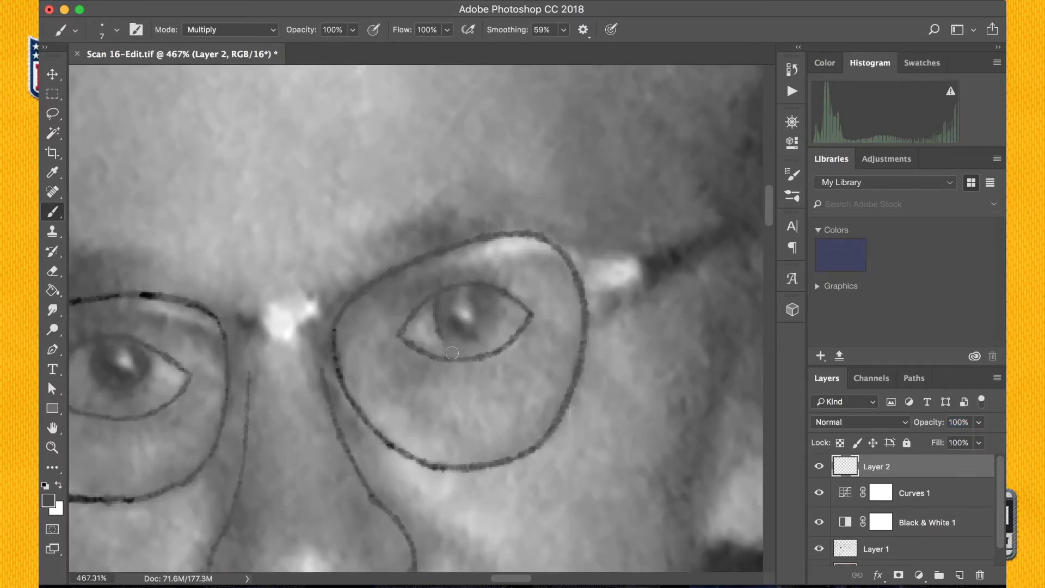
mouse_move(400, 337)
left_mouse_down()
mouse_move(420, 303)
mouse_move(458, 279)
mouse_move(498, 285)
mouse_move(524, 321)
mouse_move(424, 353)
mouse_move(469, 358)
mouse_move(527, 322)
left_mouse_up()
key("super+s")
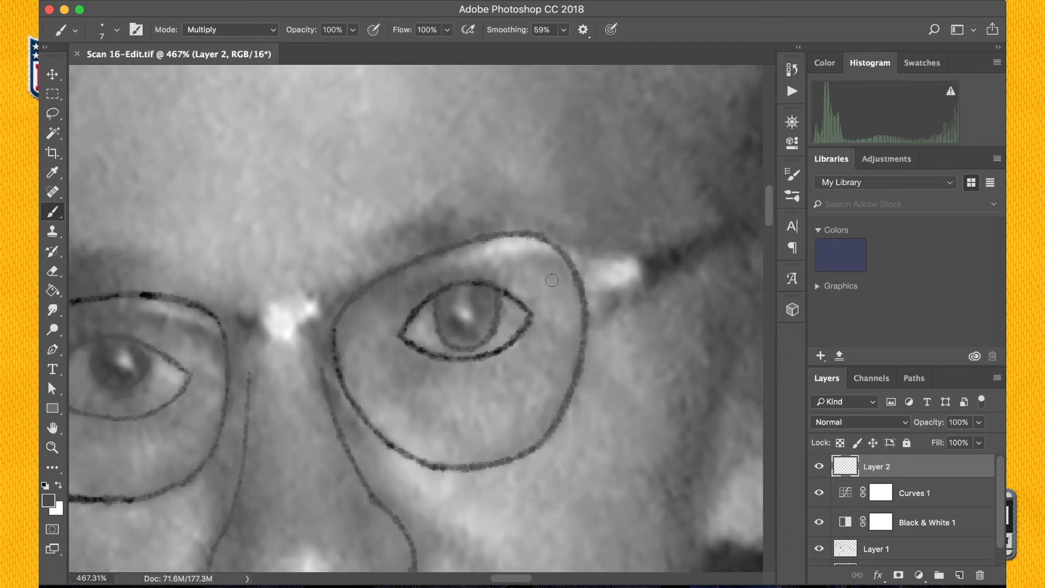
Step: Trace the top, bottom and end edges of the glasses' hinge beside the right-hand lens, erasing the overshoot
scroll(551, 280, "right", 1)
scroll(551, 281, "right", 5)
scroll(552, 281, "up", 1)
mouse_move(385, 265)
left_mouse_down()
mouse_move(462, 282)
mouse_move(506, 275)
mouse_move(477, 309)
left_mouse_up()
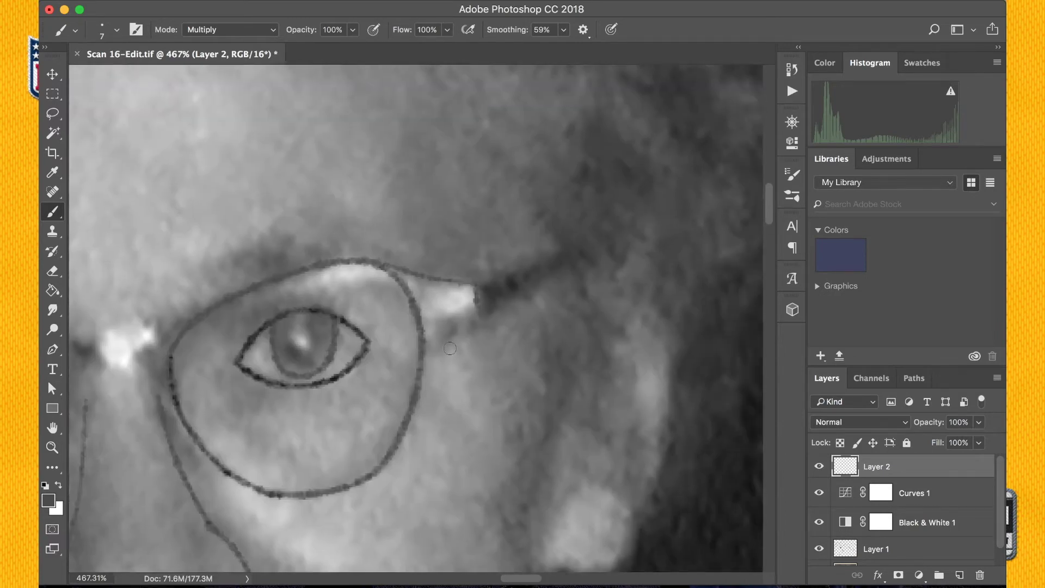
left_click_drag(427, 356, 477, 317)
key("e")
mouse_move(481, 267)
left_mouse_down()
mouse_move(488, 299)
mouse_move(483, 284)
left_mouse_up()
key("b")
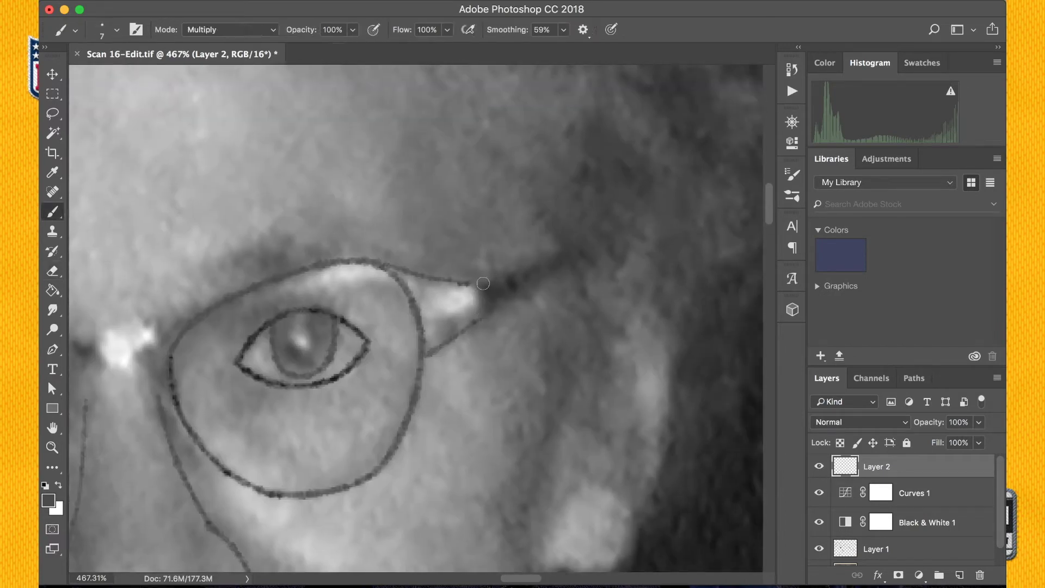
mouse_move(479, 319)
left_mouse_down()
mouse_move(468, 284)
mouse_move(495, 301)
left_mouse_up()
key("e")
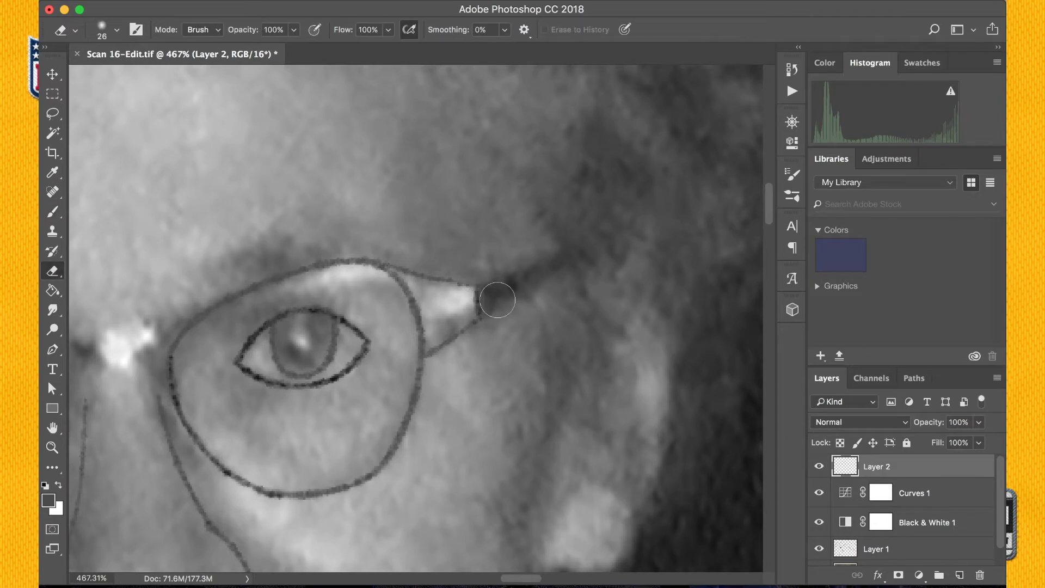
key("b")
Step: Trace the edges of the dark temple arm running from the hinge into the hair
scroll(629, 275, "down", 8)
scroll(630, 276, "up", 9)
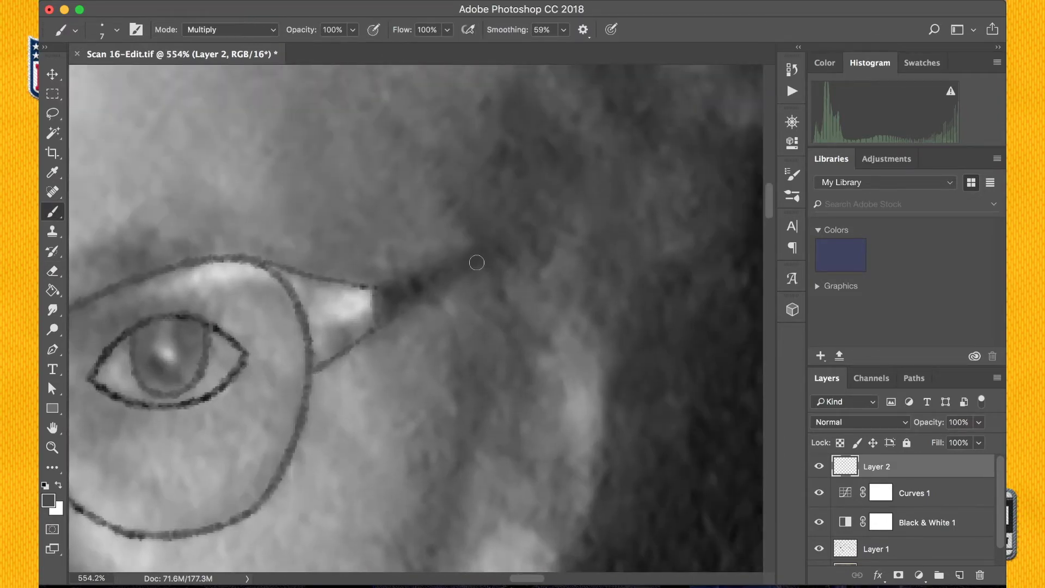
mouse_move(384, 284)
left_mouse_down()
mouse_move(450, 262)
mouse_move(411, 307)
mouse_move(497, 257)
left_mouse_up()
scroll(474, 248, "down", 10)
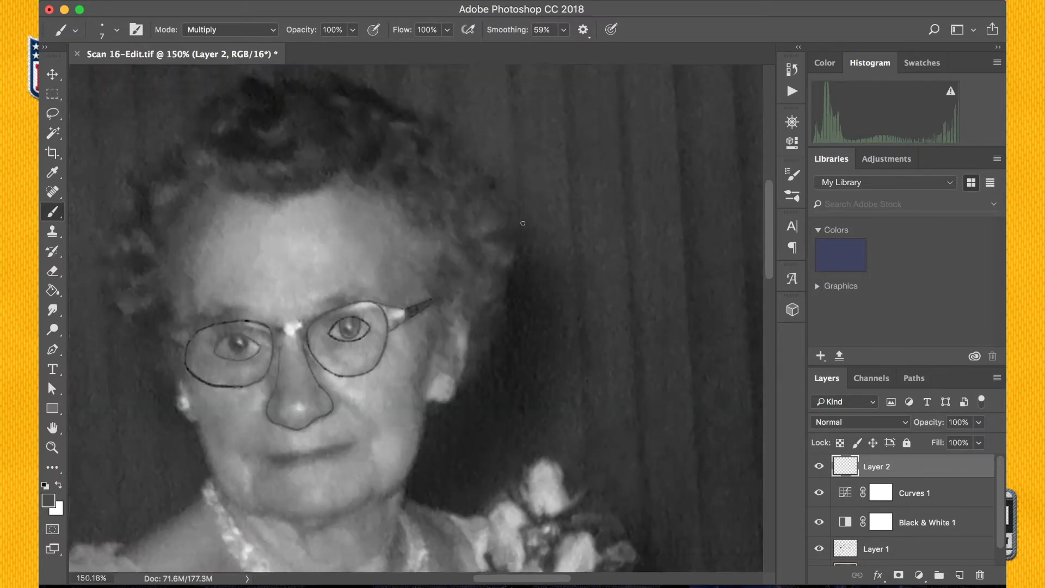
Step: Trace the face edge on the photo's left side, from the earring down the cheek to the necklace
scroll(276, 247, "up", 7)
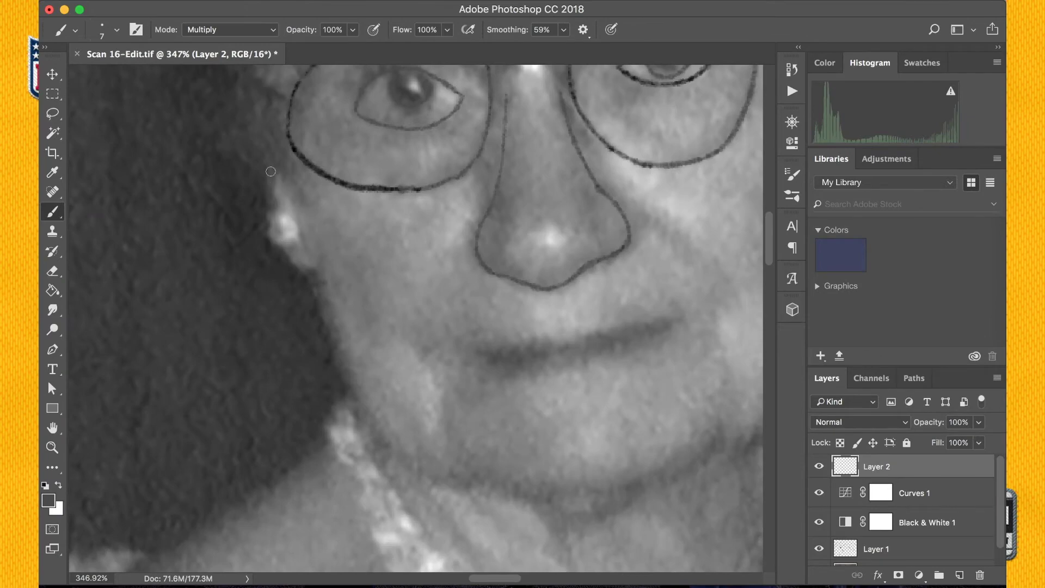
scroll(320, 224, "up", 4)
scroll(320, 224, "down", 2)
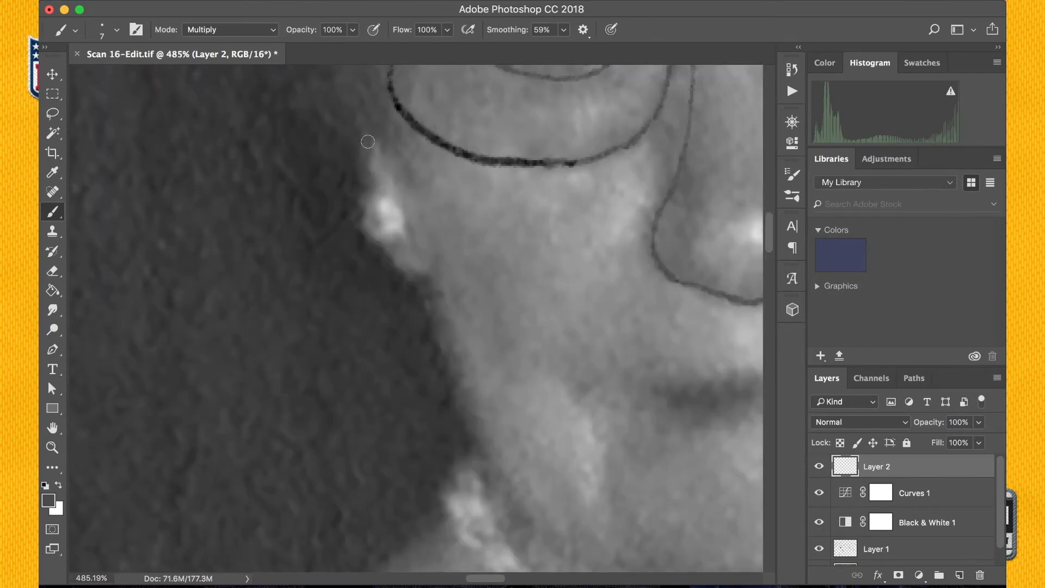
mouse_move(374, 147)
left_mouse_down()
mouse_move(380, 247)
mouse_move(432, 322)
mouse_move(373, 261)
mouse_move(398, 336)
left_mouse_up()
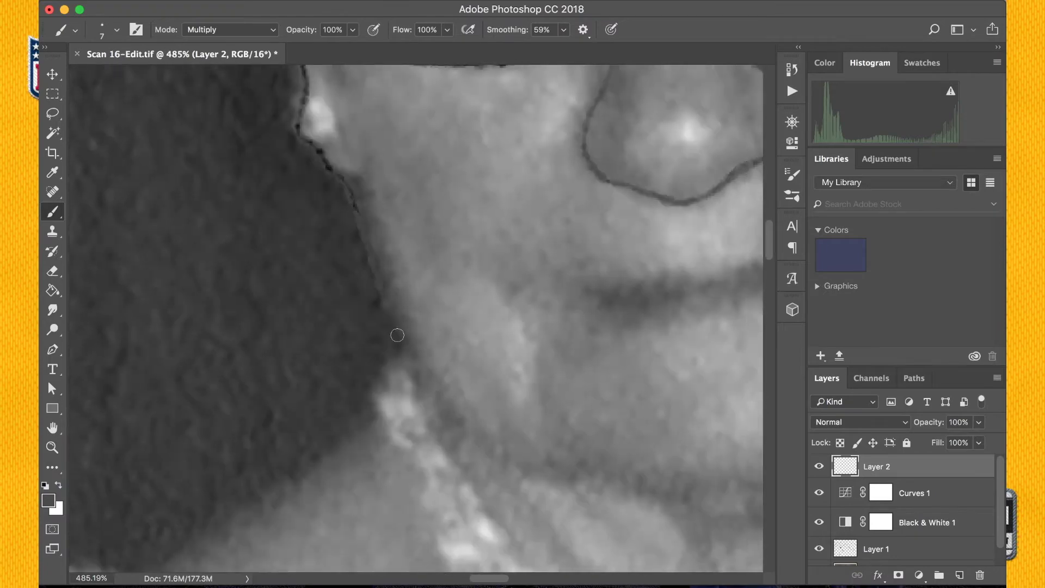
left_click_drag(354, 202, 402, 344)
Step: Trace the mouth's parting line and the upper and lower lip edges, and save the document
scroll(460, 209, "down", 6)
scroll(269, 296, "up", 7)
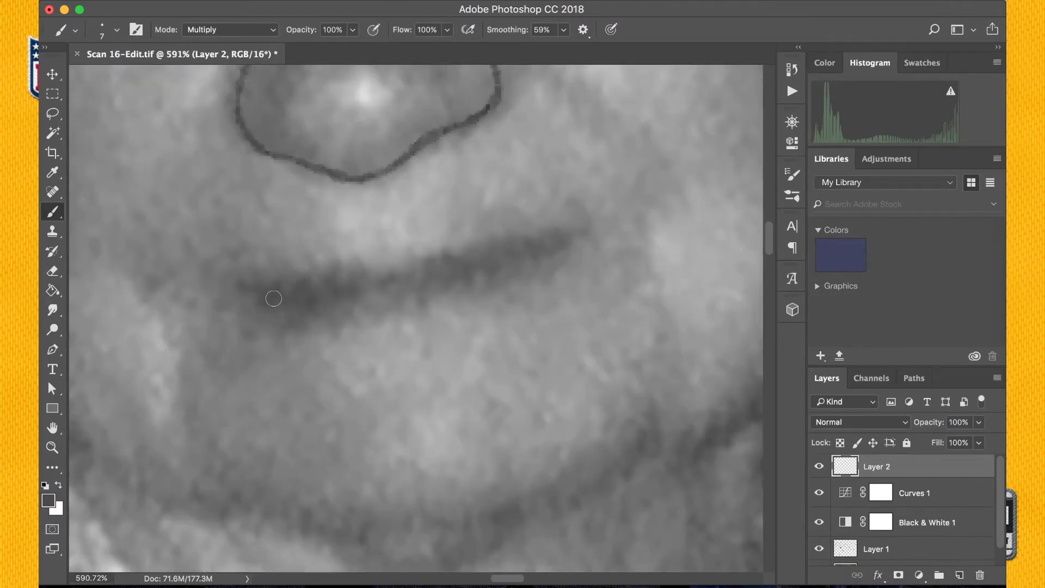
mouse_move(269, 296)
left_mouse_down()
mouse_move(388, 288)
mouse_move(592, 230)
left_mouse_up()
left_click_drag(245, 283, 562, 236)
mouse_move(282, 316)
left_mouse_down()
mouse_move(435, 309)
mouse_move(503, 283)
mouse_move(563, 235)
left_mouse_up()
key("e")
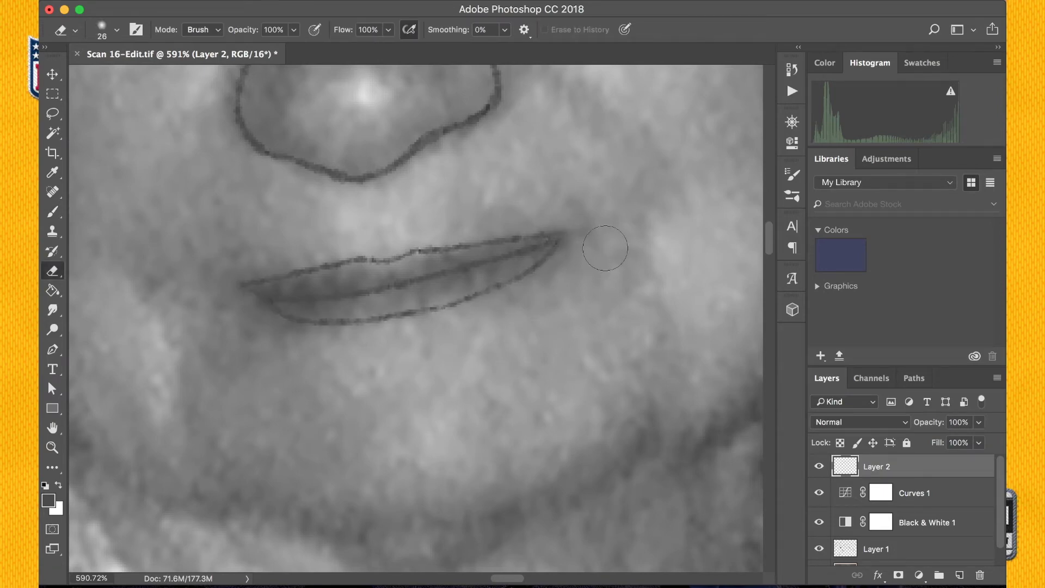
scroll(545, 198, "down", 8)
key("super+s")
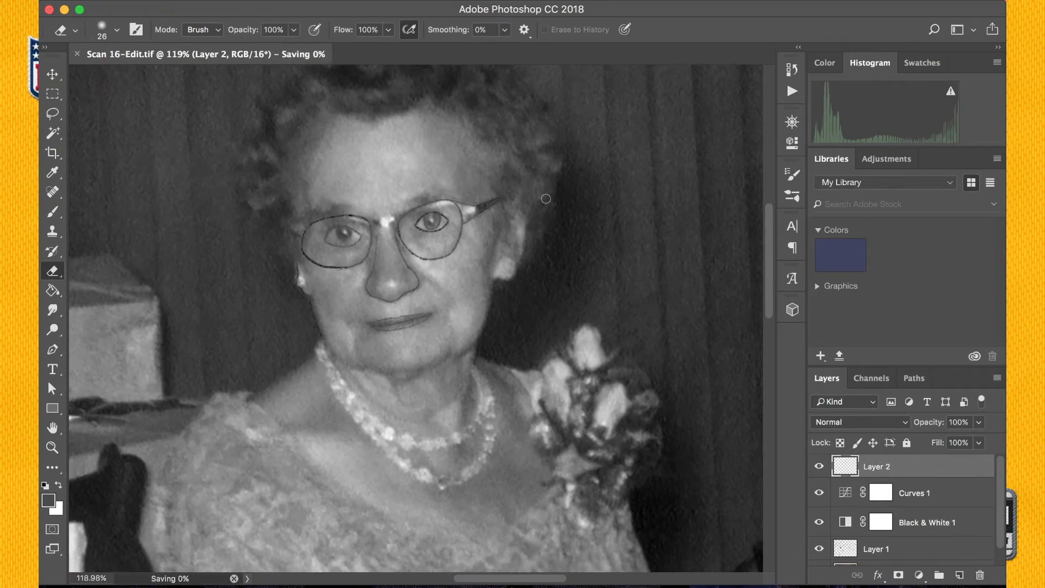
Step: Outline the ear on the photo's right side, from the earlobe up its outer edge
scroll(546, 198, "up", 4)
key("b")
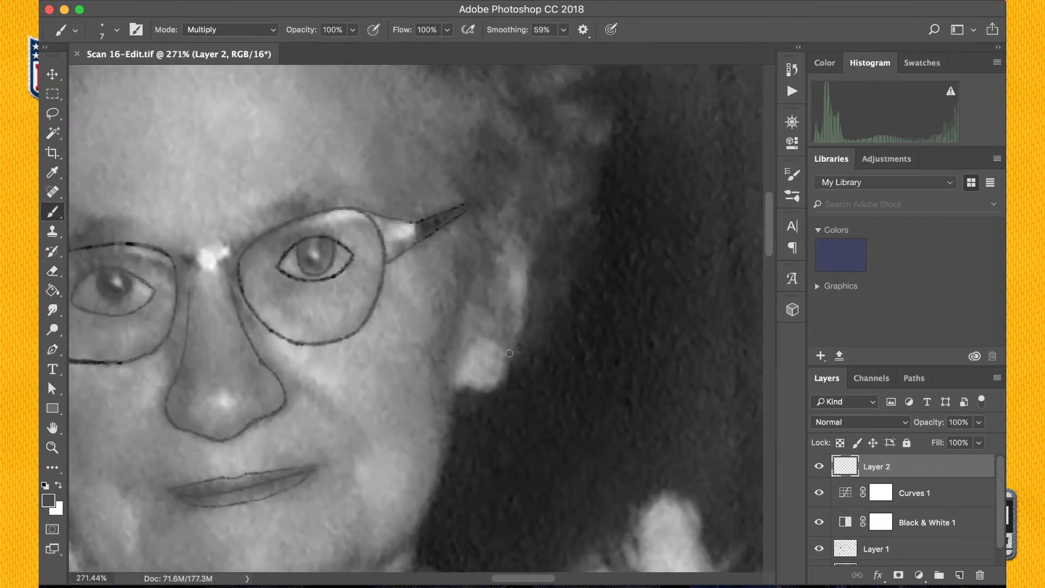
left_click_drag(510, 353, 503, 384)
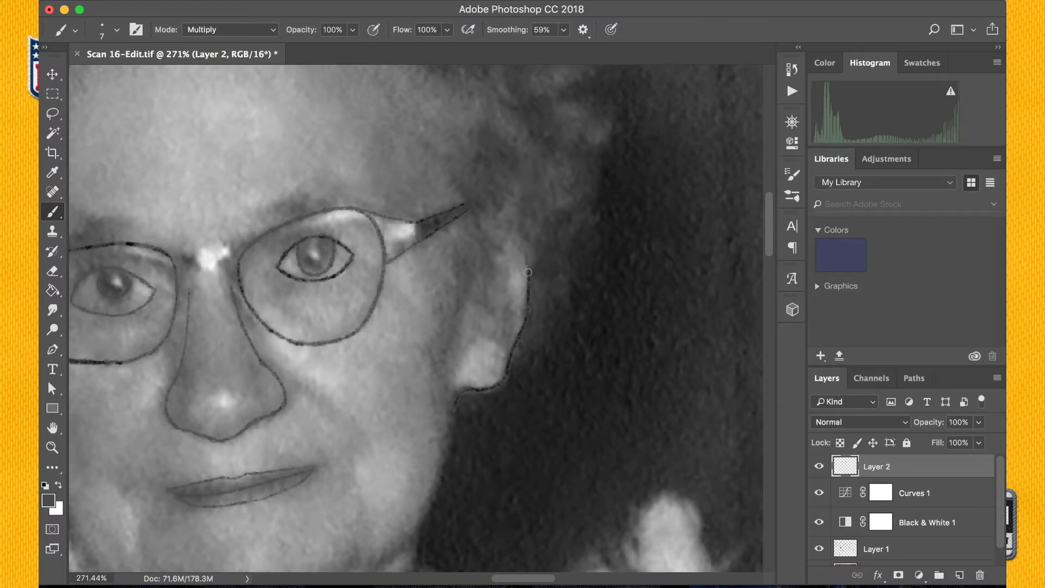
left_click_drag(528, 272, 520, 226)
Step: Trace the jawline and chin from cheek to ear, correcting stray parts and darkening the line
scroll(527, 251, "down", 5)
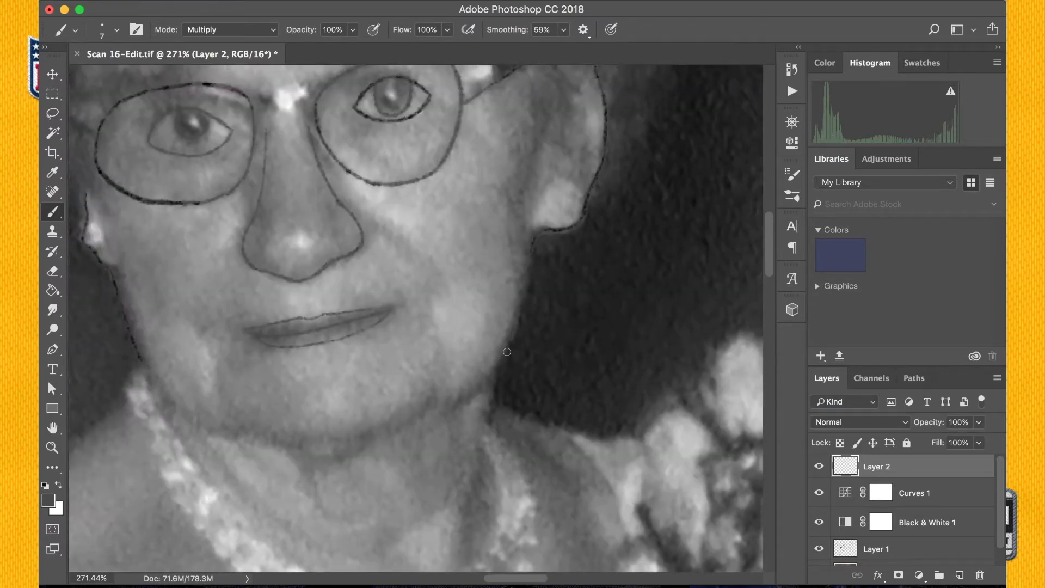
key("super+z")
left_click_drag(186, 417, 256, 433)
key("e")
mouse_move(342, 443)
left_mouse_down()
mouse_move(322, 442)
mouse_move(346, 448)
mouse_move(485, 383)
left_mouse_up()
key("b")
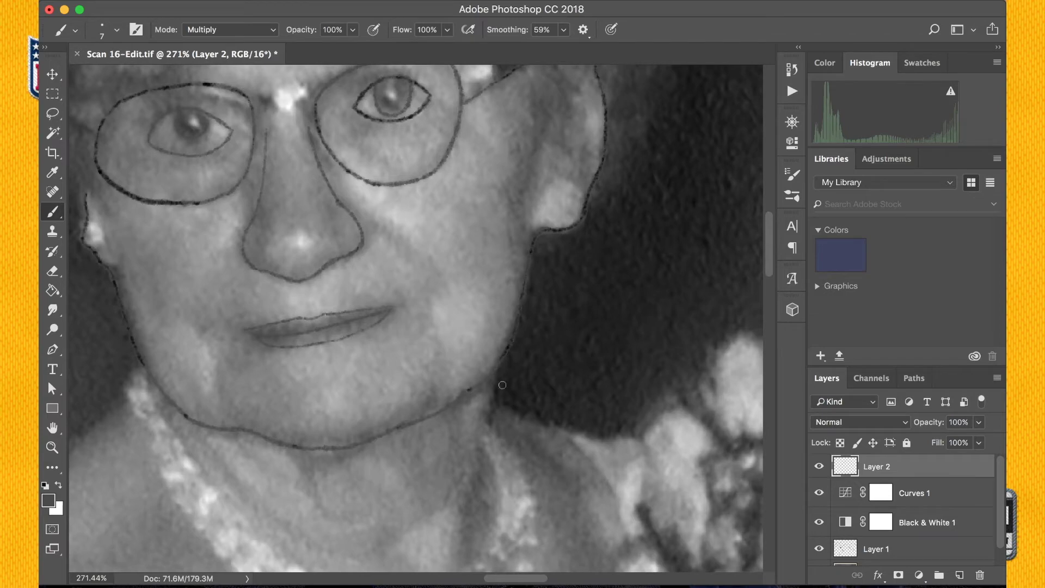
left_click_drag(388, 431, 454, 401)
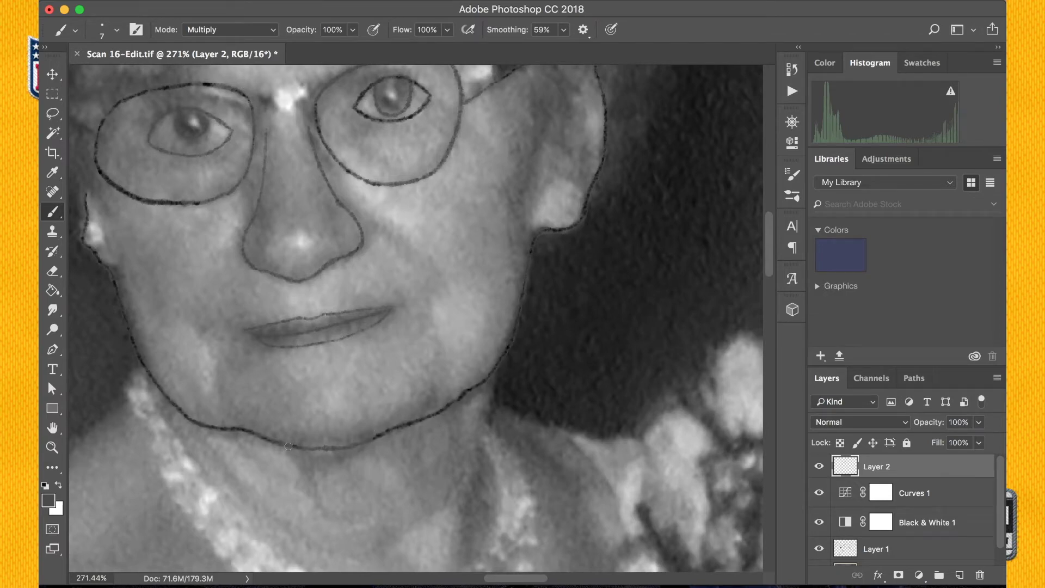
Step: Retrace the iris outline of the eye behind the right-hand lens
scroll(470, 327, "up", 3)
scroll(469, 327, "up", 5)
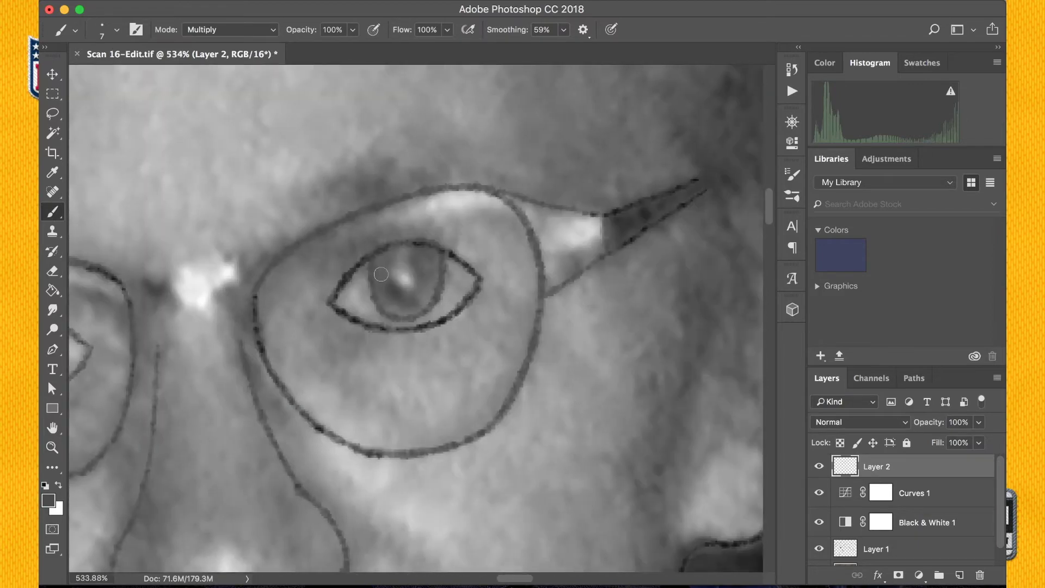
mouse_move(373, 262)
left_mouse_down()
mouse_move(408, 319)
mouse_move(446, 261)
left_mouse_up()
Step: Darken the upper and lower lid lines of the eye behind the left-hand lens and outline its iris
scroll(451, 232, "left", 1)
scroll(450, 232, "left", 8)
mouse_move(363, 376)
left_mouse_down()
mouse_move(407, 316)
mouse_move(466, 316)
mouse_move(527, 354)
left_mouse_up()
mouse_move(364, 377)
left_mouse_down()
mouse_move(472, 406)
mouse_move(520, 374)
left_mouse_up()
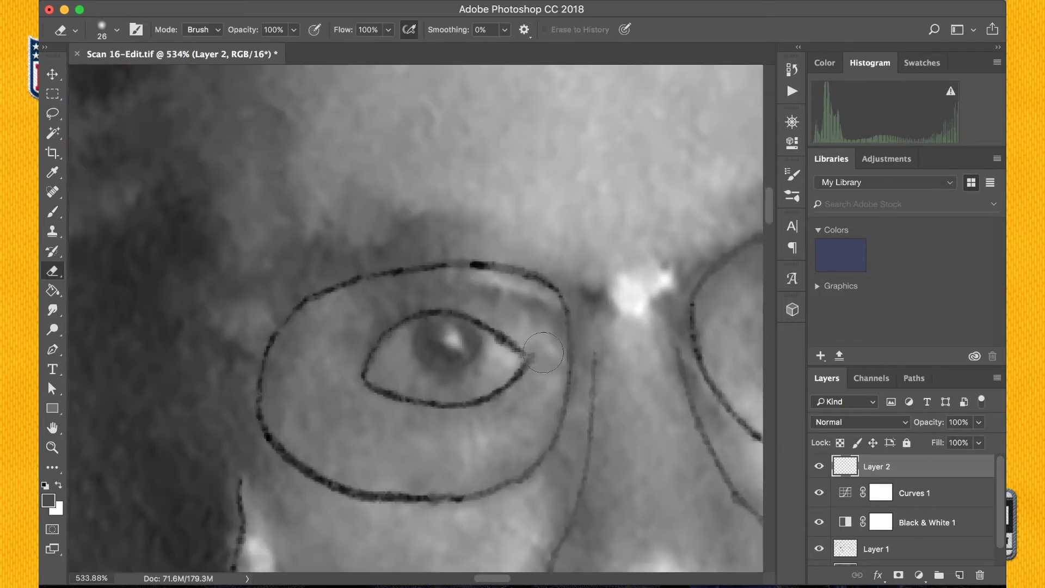
mouse_move(421, 316)
left_mouse_down()
mouse_move(428, 366)
mouse_move(482, 332)
left_mouse_up()
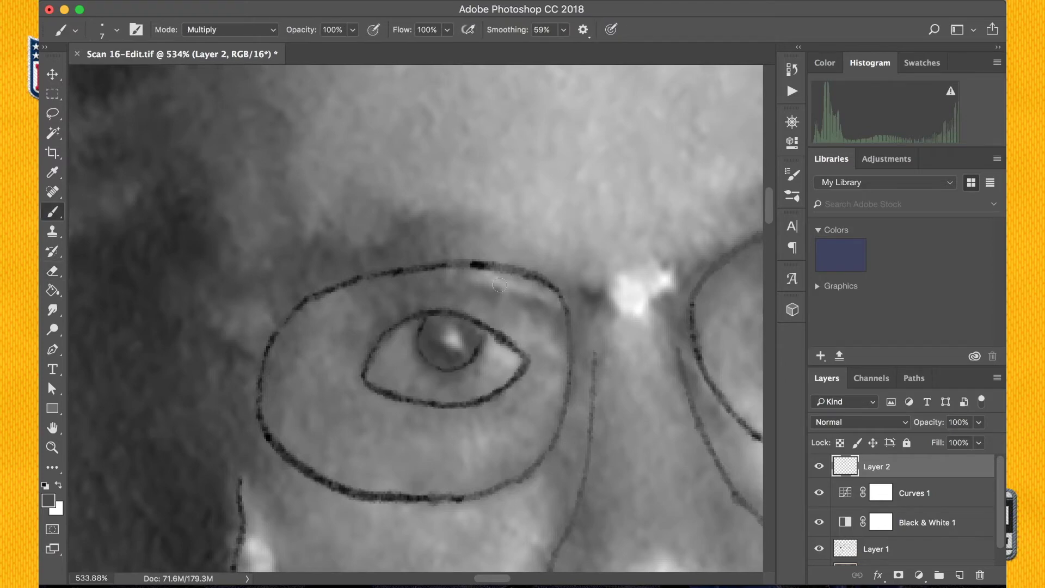
Step: Preview the face with Layer 2 at 27% opacity, and restore the layer to 100%
scroll(554, 244, "down", 10)
left_click_drag(979, 422, 931, 441)
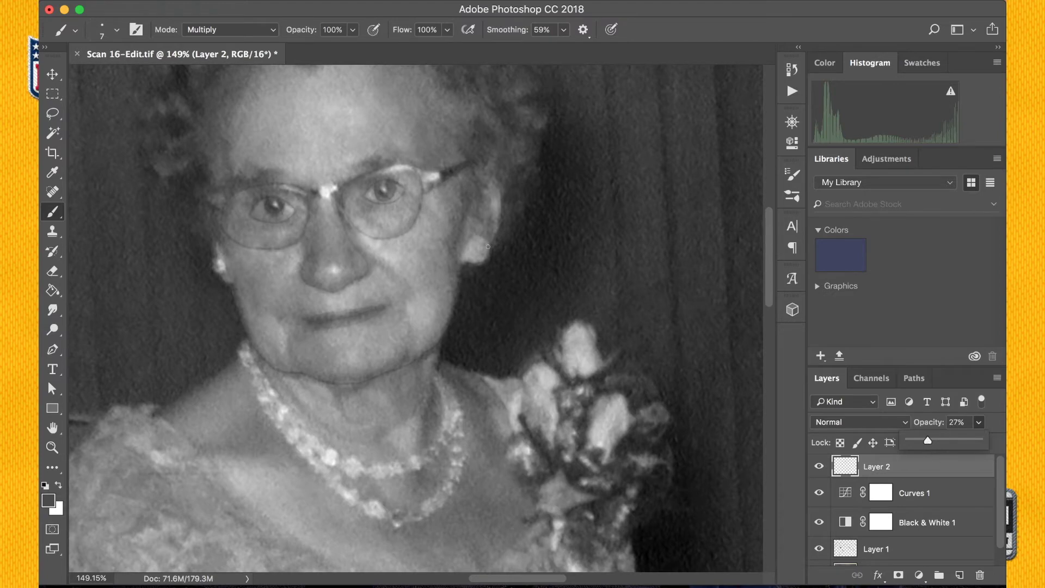
scroll(488, 247, "up", 2)
left_click_drag(927, 440, 983, 440)
left_click(977, 422)
Step: Try erasing the middle of the chin line and redrawing it as a lower curve
scroll(500, 336, "up", 4)
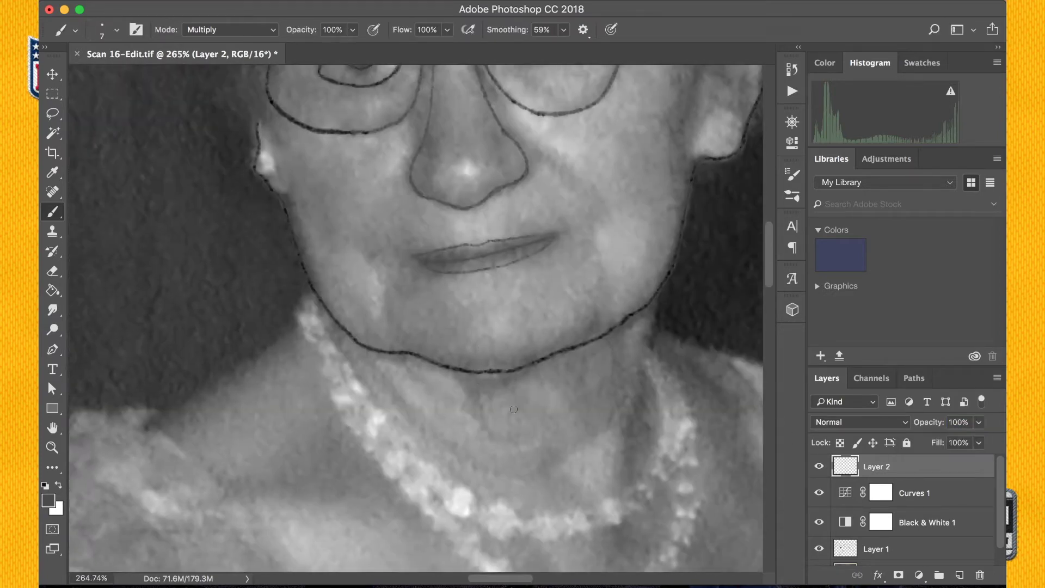
key("e")
left_click_drag(467, 370, 530, 367)
key("b")
left_click_drag(456, 368, 473, 377)
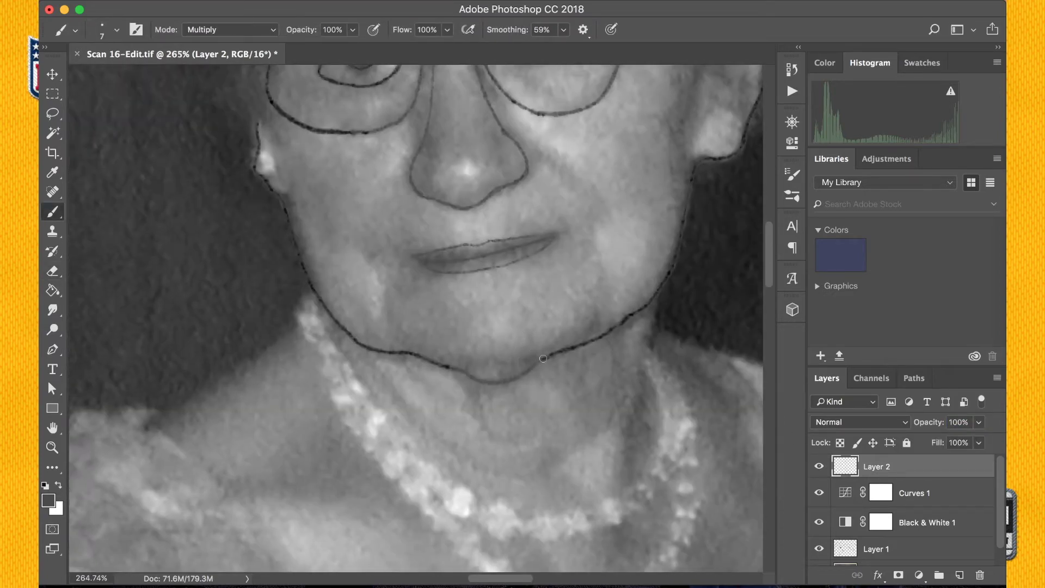
Step: Check the chin at a wider view and revert the history to the state before its line was erased
scroll(534, 370, "down", 5)
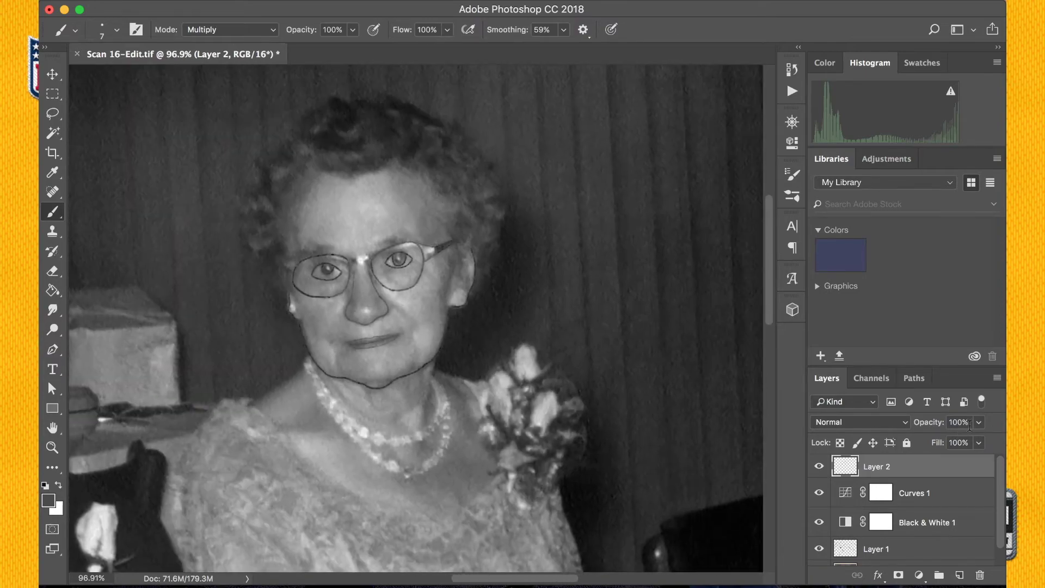
mouse_move(978, 422)
left_mouse_down()
mouse_move(929, 439)
mouse_move(987, 422)
left_mouse_up()
left_click(792, 70)
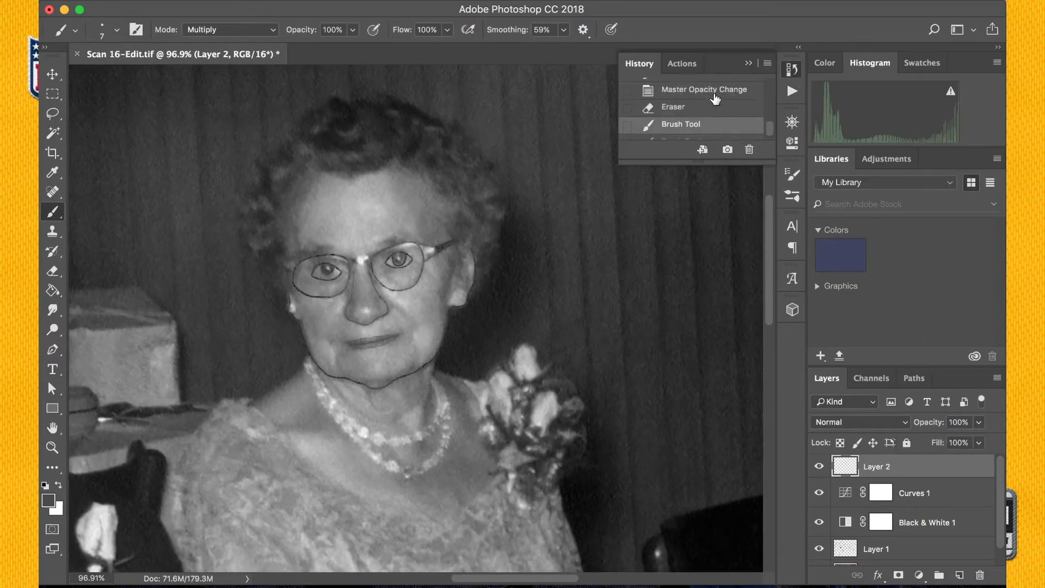
left_click(714, 106)
left_click(713, 90)
left_click(793, 71)
Step: Trace the woman's left-hand shoulder line from the dress edge up to the top of the necklace
scroll(487, 87, "down", 3)
scroll(344, 343, "up", 6)
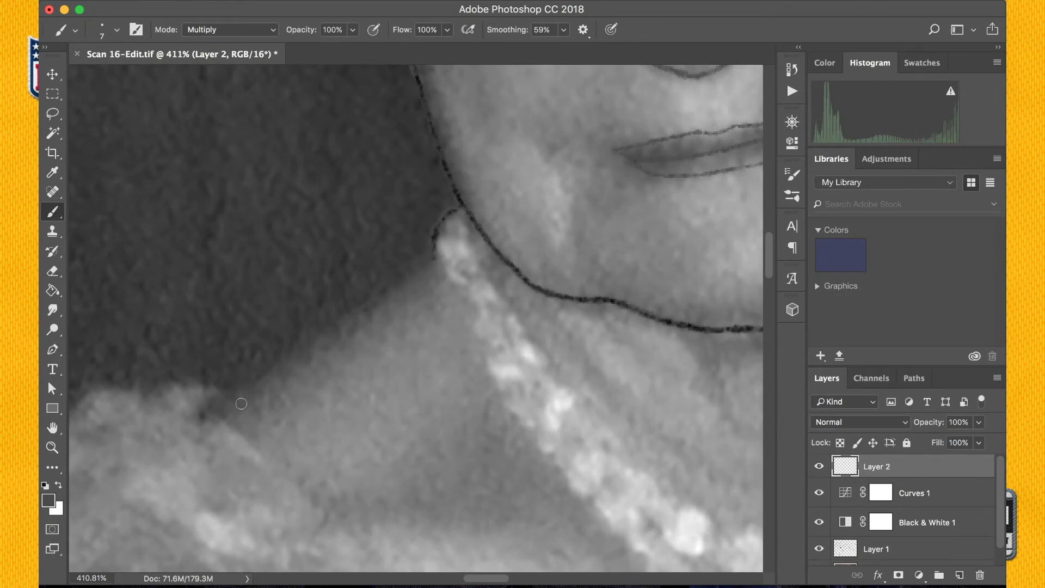
mouse_move(253, 389)
left_mouse_down()
mouse_move(318, 333)
mouse_move(436, 253)
left_mouse_up()
scroll(534, 212, "down", 5)
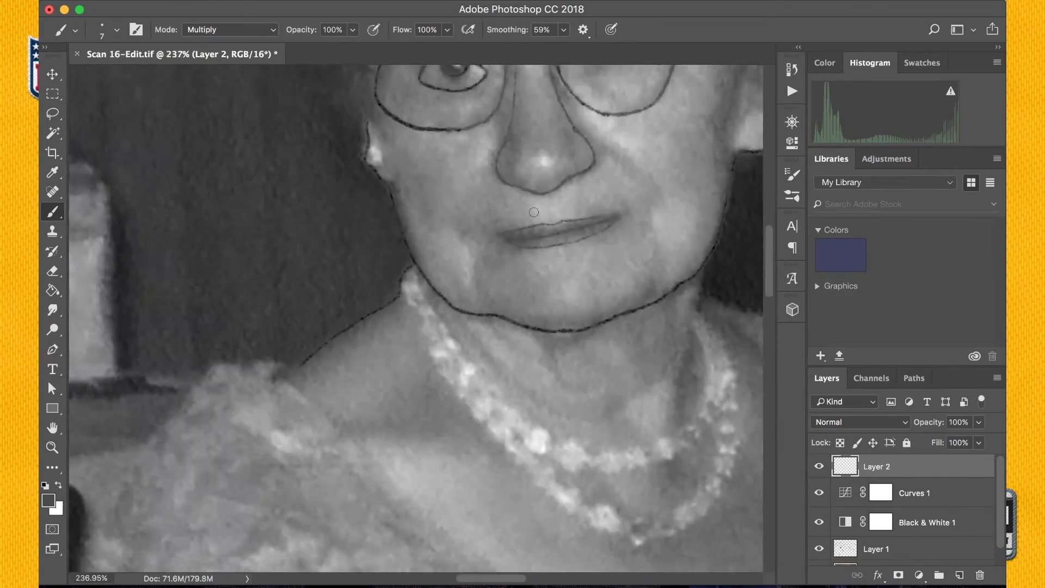
Step: Draw the woman's right-hand neck line in segments from below the jaw down to the necklace, redoing unsatisfactory strokes
scroll(446, 321, "up", 6)
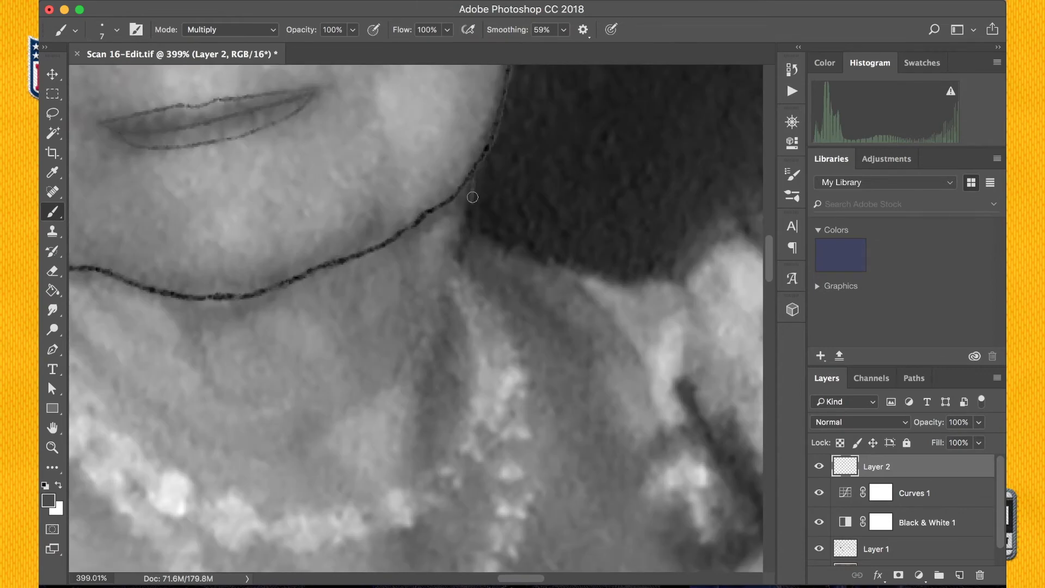
left_click(262, 33)
left_click(229, 3)
left_click_drag(473, 183, 461, 271)
key("super+z")
left_click(260, 29)
left_click(214, 94)
key("super+z")
scroll(505, 282, "up", 2)
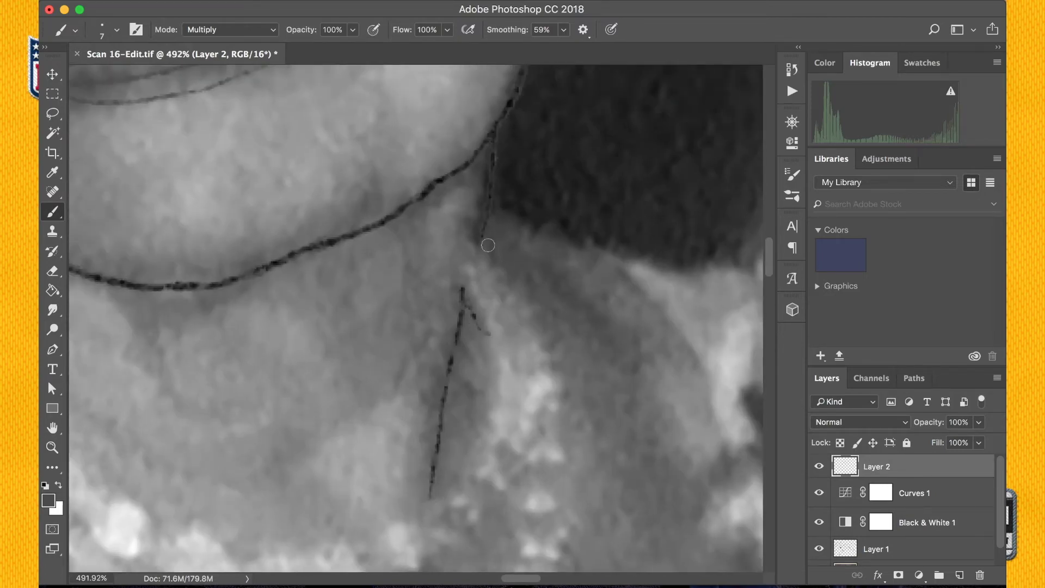
Step: Join the two segments of the woman's neck line and erase part of it just below the jaw
scroll(488, 245, "down", 8)
scroll(448, 265, "up", 5)
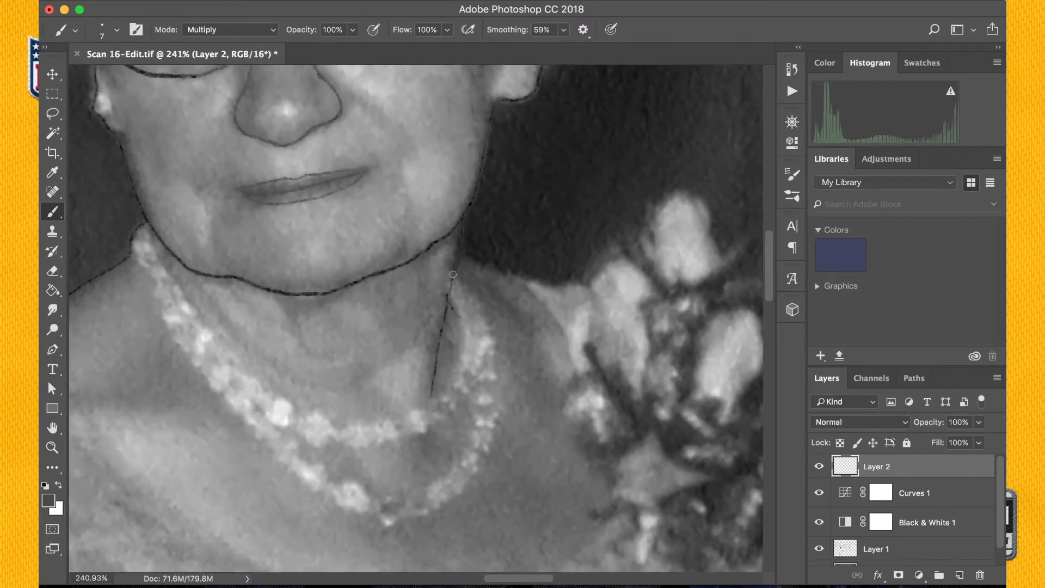
scroll(453, 274, "up", 5)
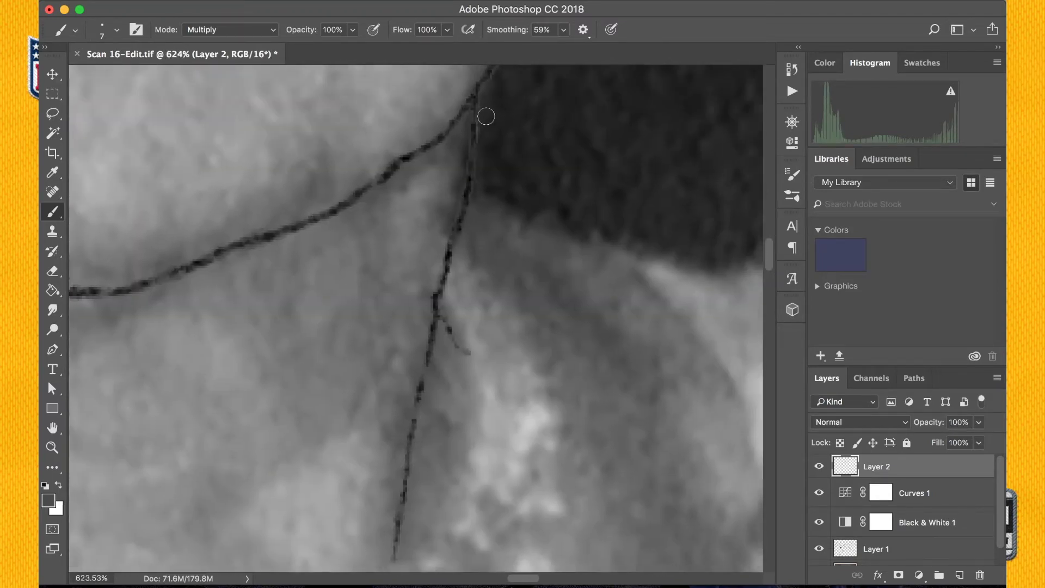
key("e")
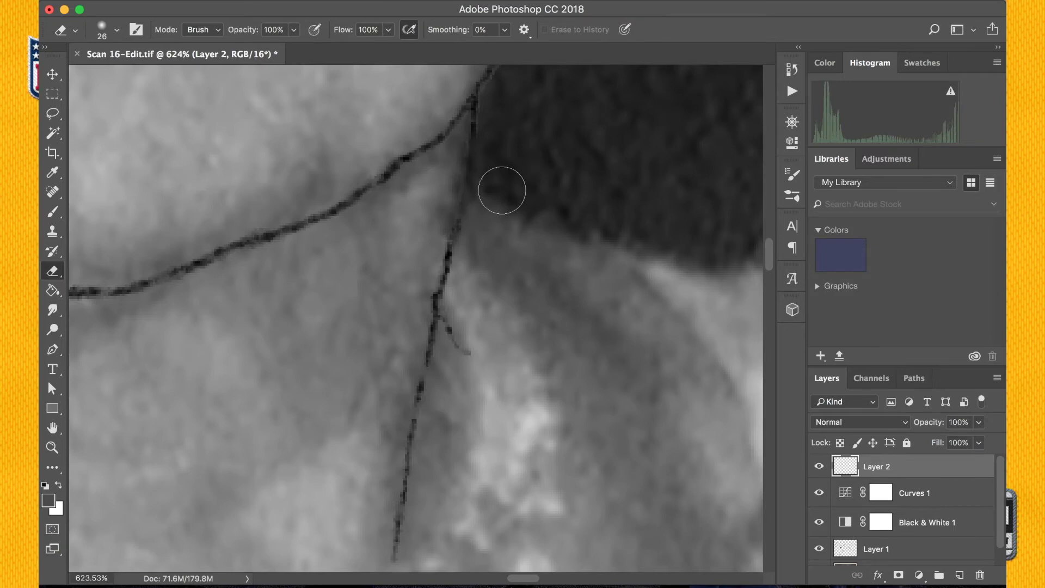
Step: Preview the whole photo with Layer 2 at 33% opacity, compare it hidden and shown, and restore the layer to 100%
scroll(501, 190, "down", 10)
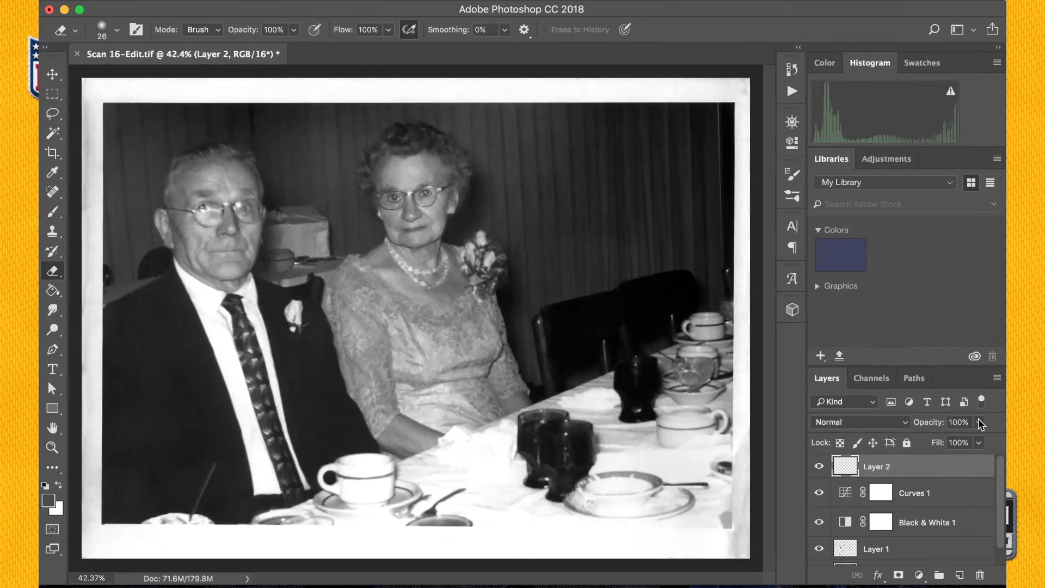
left_click(979, 421)
left_click(929, 438)
left_click(983, 420)
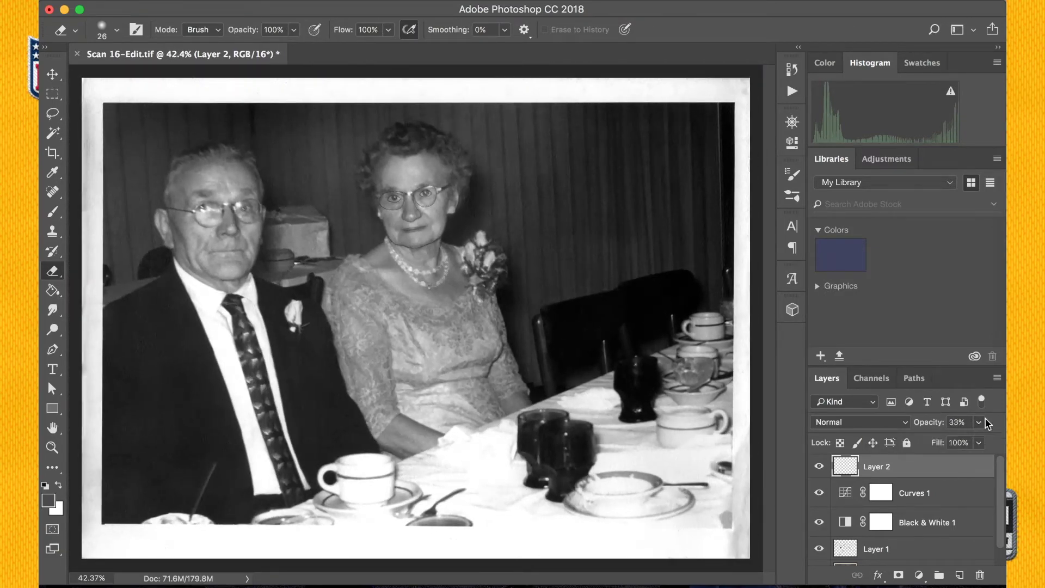
left_click(819, 470)
left_click(819, 471)
left_click(819, 471)
left_click(819, 471)
left_click(819, 471)
left_click(819, 471)
scroll(418, 225, "up", 5)
scroll(655, 416, "down", 5)
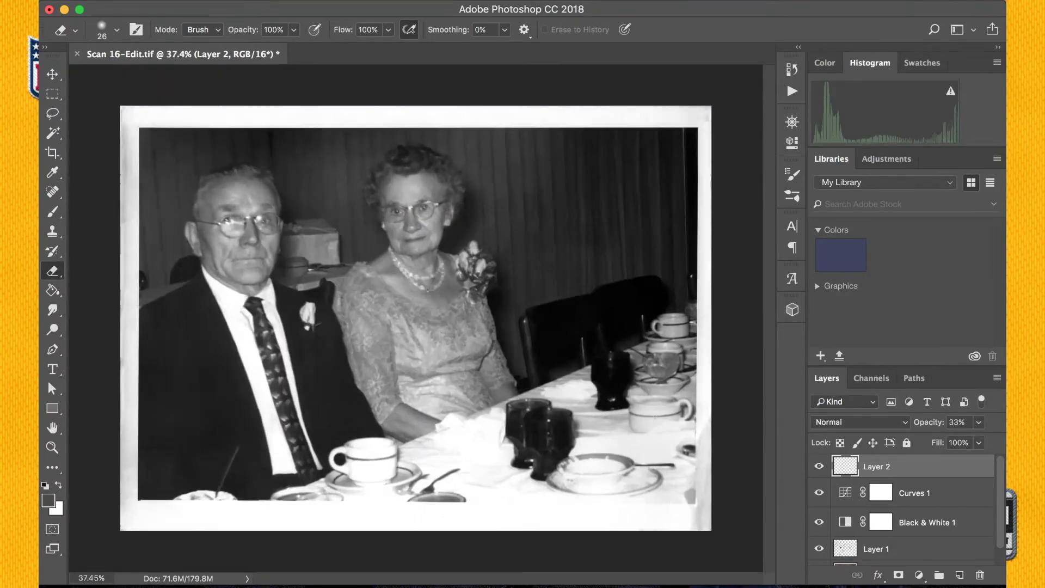
scroll(655, 417, "up", 2)
left_click(978, 422)
left_click_drag(931, 439, 997, 439)
left_click(980, 422)
Step: Outline the outer edge of the man's left-hand ear with the brush
scroll(574, 321, "up", 10)
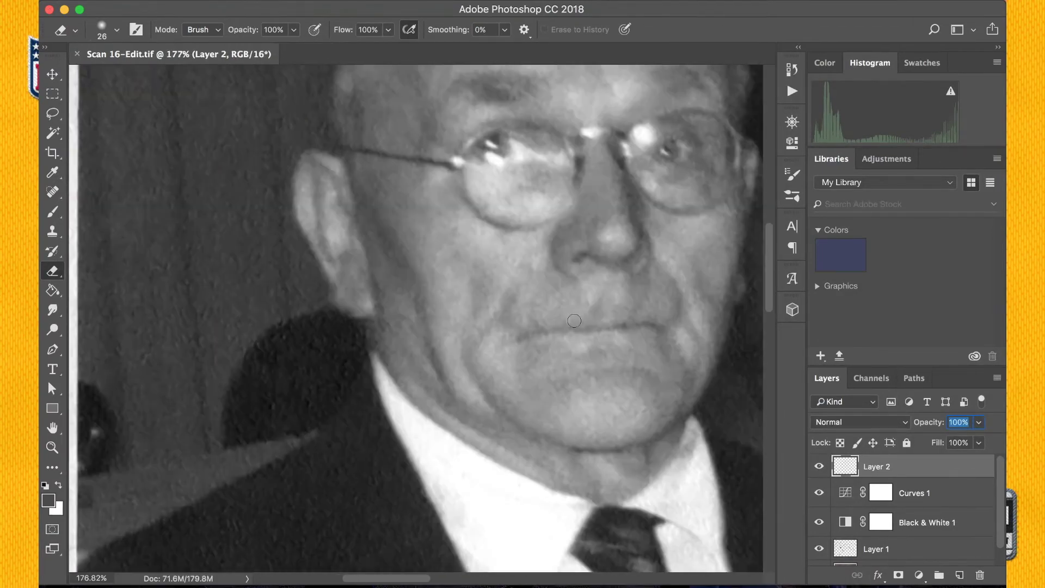
scroll(574, 321, "down", 2)
left_click(449, 196)
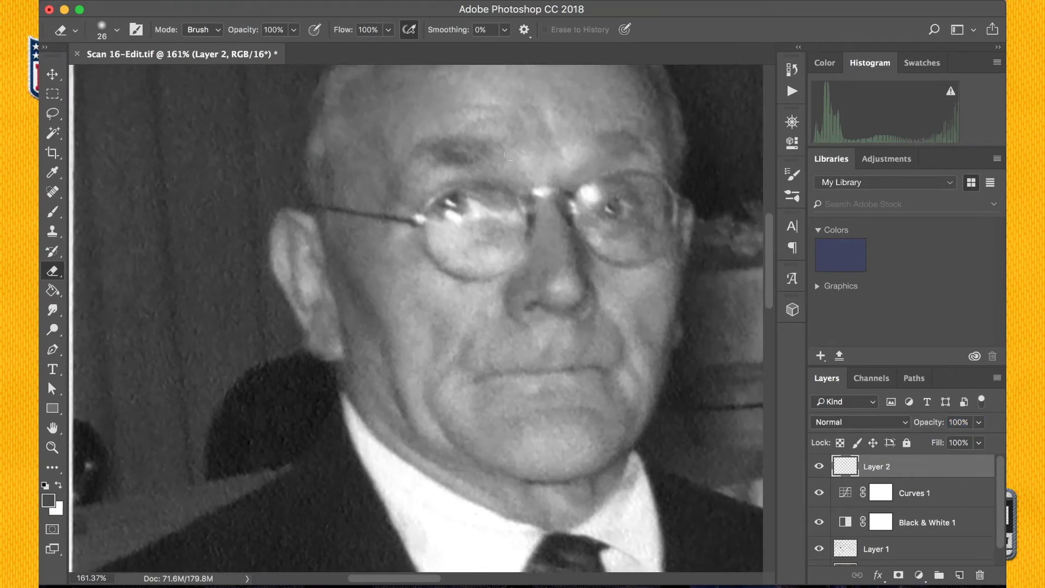
key("b")
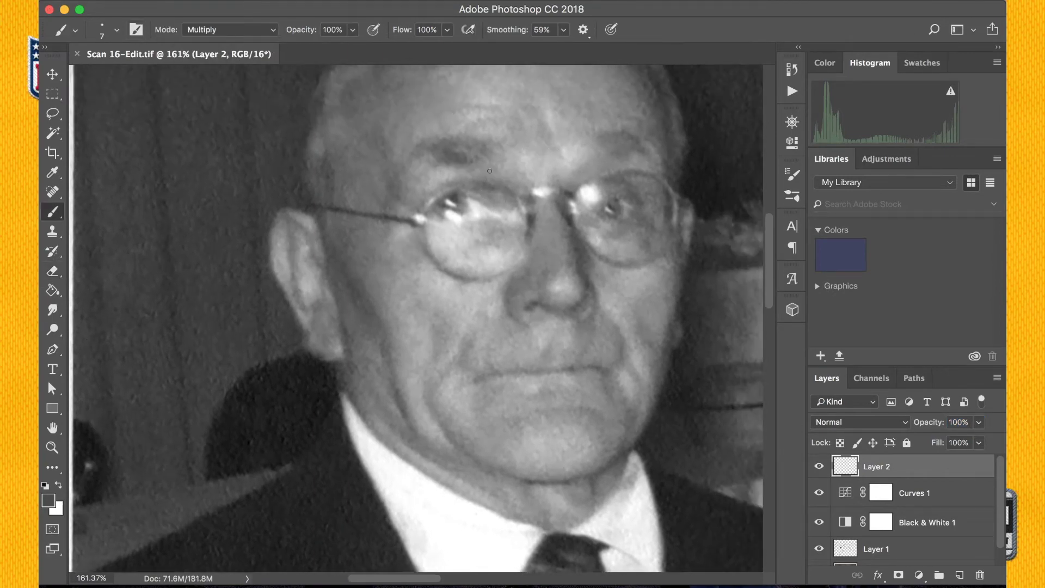
scroll(411, 212, "right", 10)
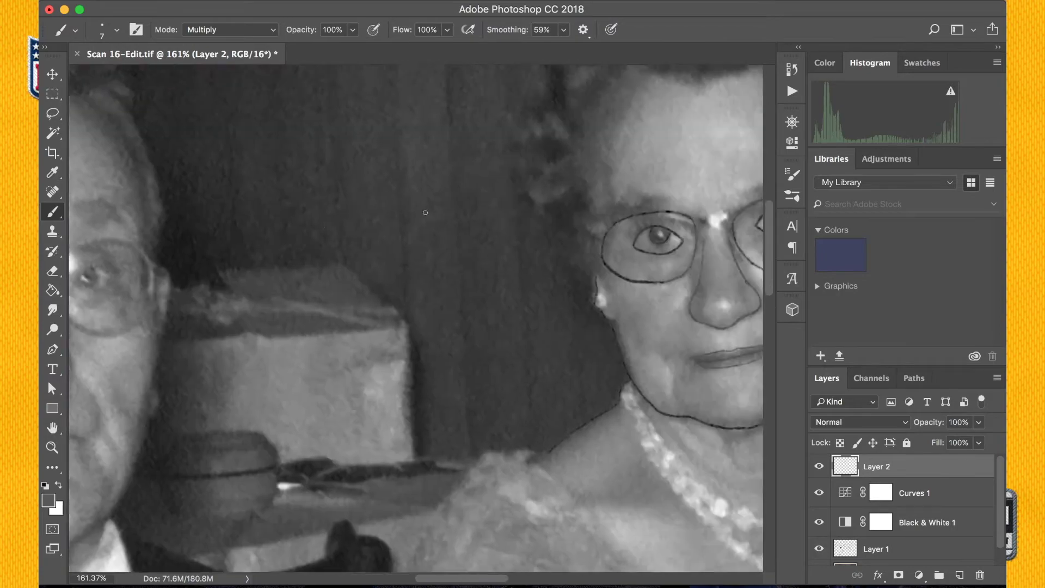
scroll(371, 378, "left", 10)
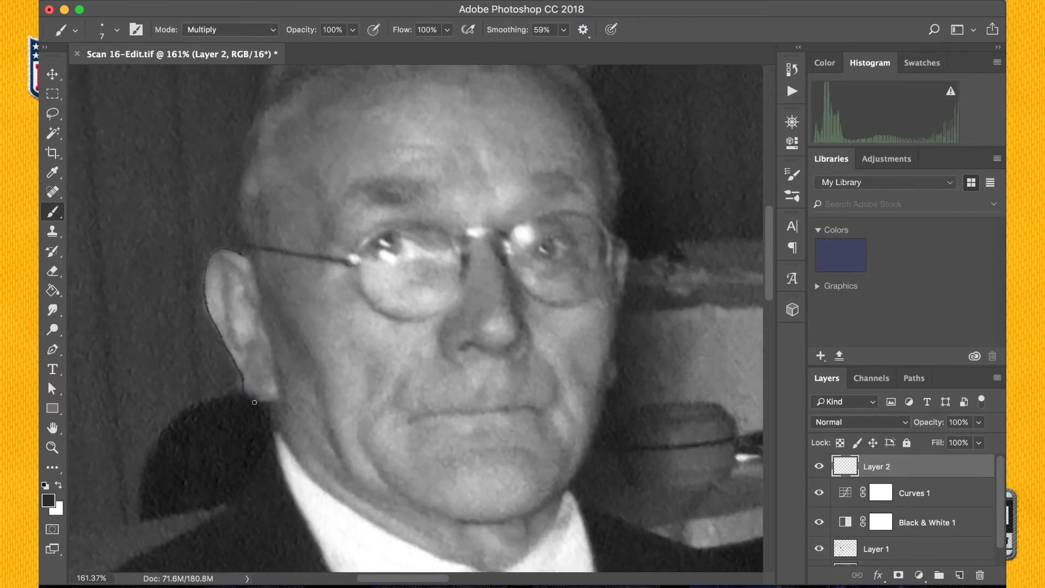
scroll(254, 402, "up", 5)
scroll(289, 182, "left", 5)
left_click_drag(409, 187, 436, 173)
Step: Clean up the ear line, trace the glasses' temple arm from the ear to the left-hand lens, and save the file
key("e")
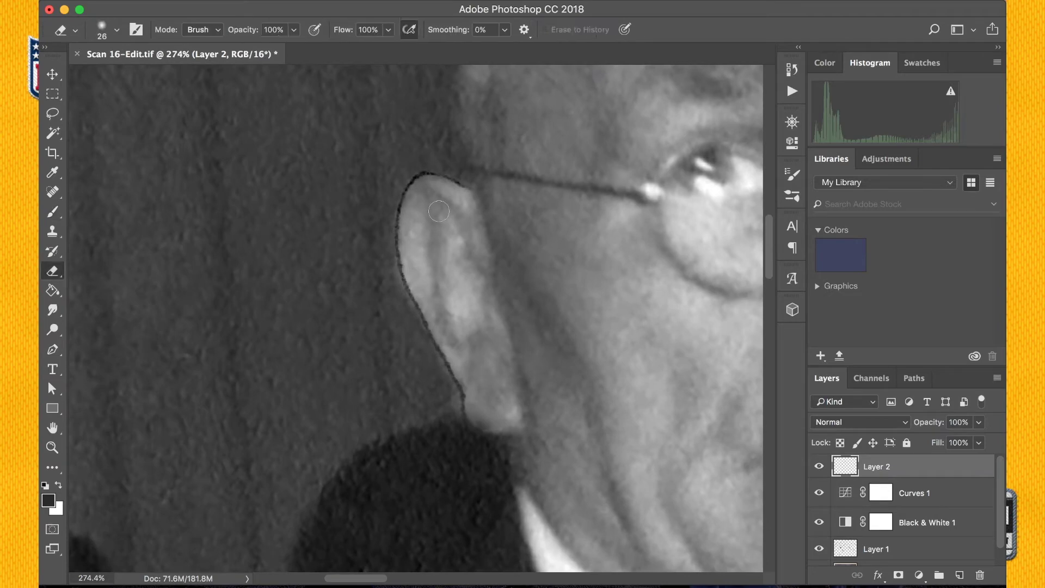
left_click(401, 201)
left_click(618, 212)
key("b")
key("ctrl+s")
Step: Trace the upper and lower rim of the man's left-hand lens
scroll(499, 429, "right", 10)
scroll(499, 429, "up", 3)
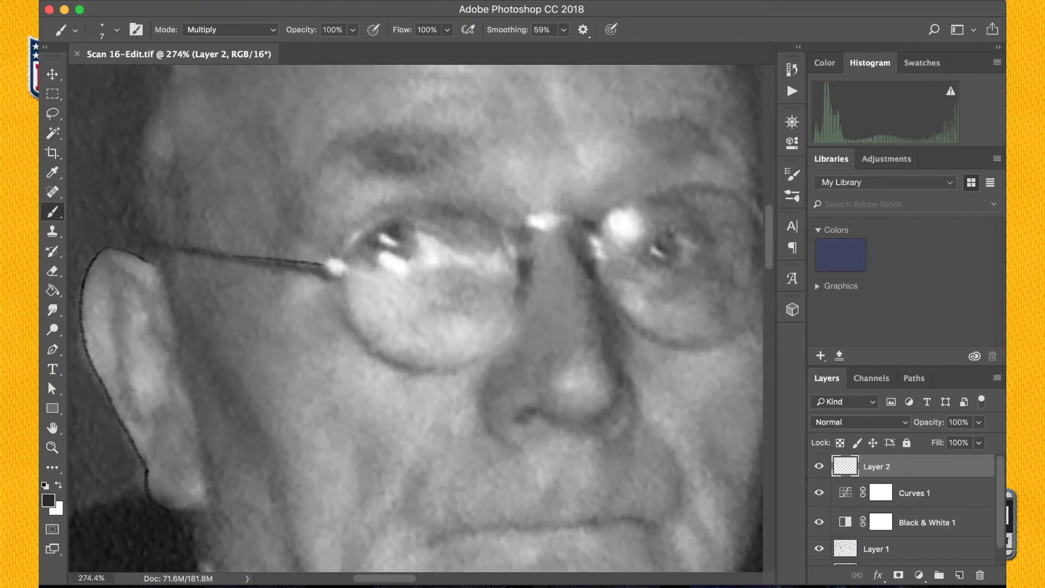
mouse_move(357, 222)
left_mouse_down()
mouse_move(396, 203)
mouse_move(492, 220)
mouse_move(438, 212)
mouse_move(493, 224)
left_mouse_up()
key("e")
key("b")
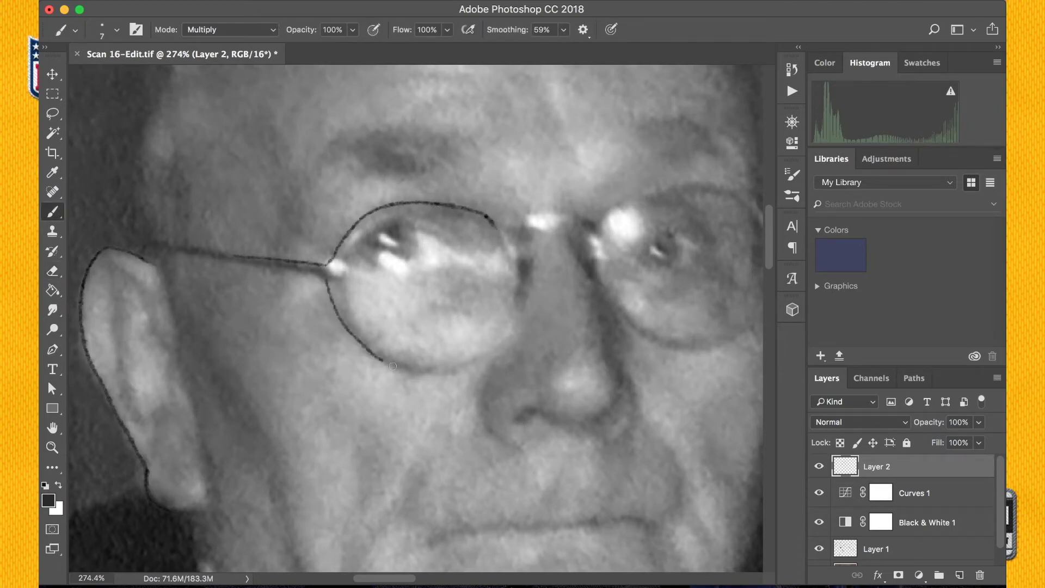
mouse_move(393, 366)
left_mouse_down()
mouse_move(432, 375)
mouse_move(488, 354)
mouse_move(514, 329)
left_mouse_up()
Step: Close the left-hand lens rim on the side beside the nose, redoing the stroke until it meets both ends
left_click_drag(511, 271, 513, 305)
key("super+z")
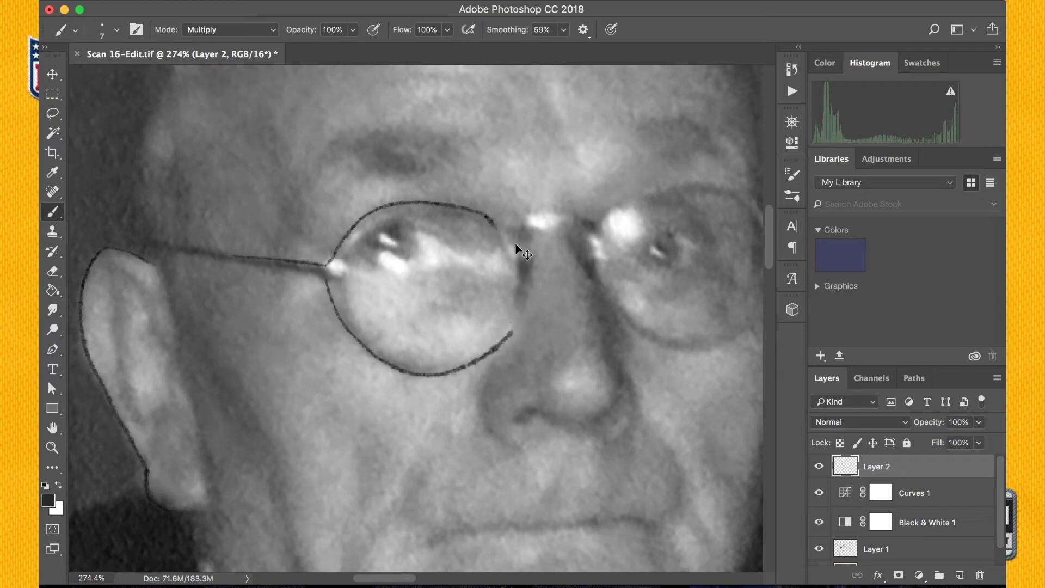
left_click_drag(492, 220, 513, 301)
key("super+z")
mouse_move(485, 216)
left_mouse_down()
mouse_move(512, 249)
mouse_move(511, 335)
left_mouse_up()
key("e")
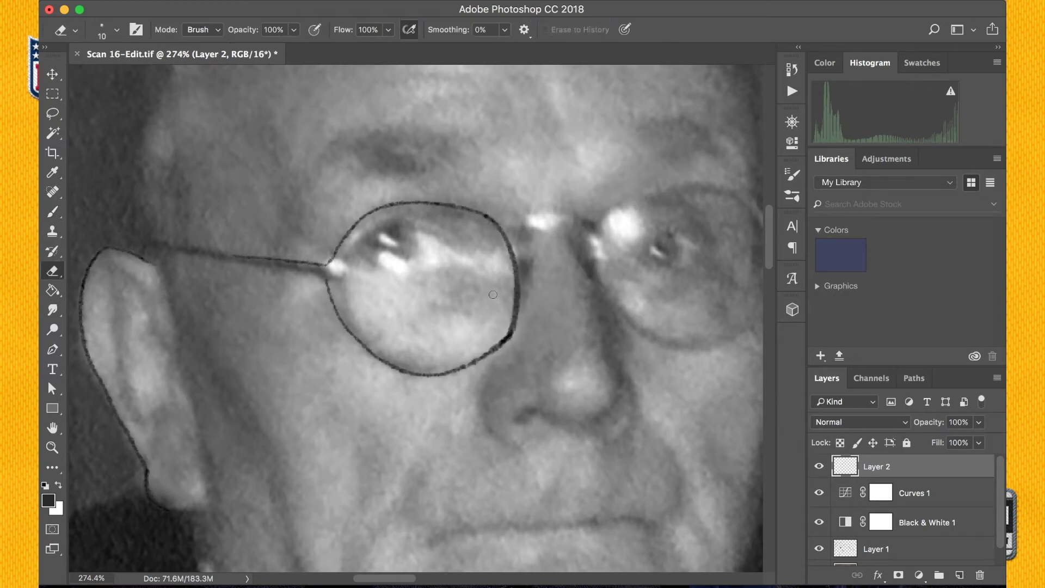
key("b")
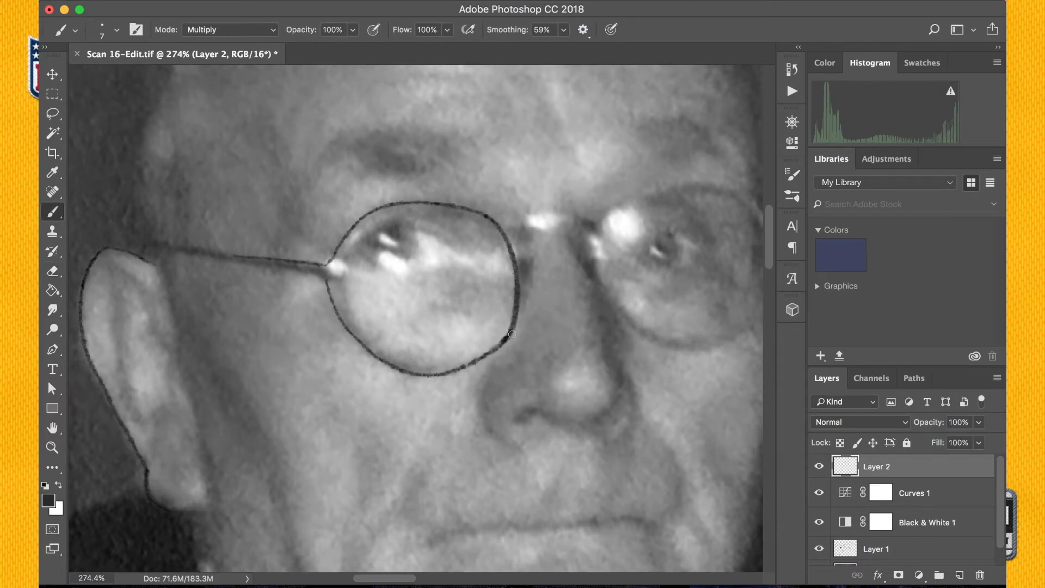
Step: Outline the man's eye and iris behind the left-hand lens, redoing rejected lid strokes, and save the file
scroll(556, 233, "up", 2)
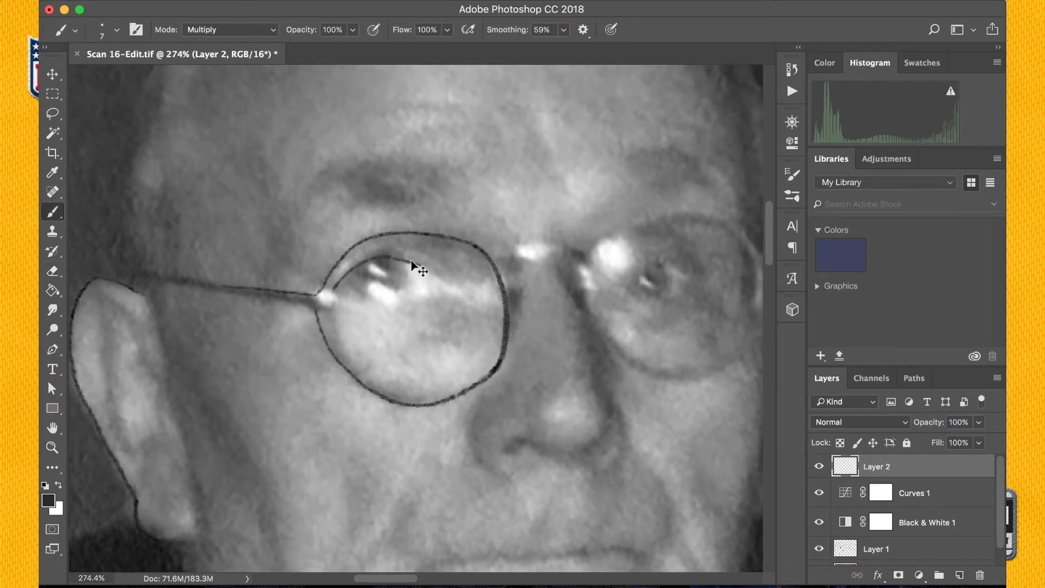
key("super+z")
mouse_move(335, 289)
left_mouse_down()
mouse_move(392, 250)
mouse_move(421, 264)
left_mouse_up()
key("super+z")
mouse_move(336, 288)
left_mouse_down()
mouse_move(394, 250)
mouse_move(367, 259)
mouse_move(412, 256)
mouse_move(444, 278)
left_mouse_up()
key("super+z")
mouse_move(347, 282)
left_mouse_down()
mouse_move(374, 301)
mouse_move(418, 299)
mouse_move(441, 273)
left_mouse_up()
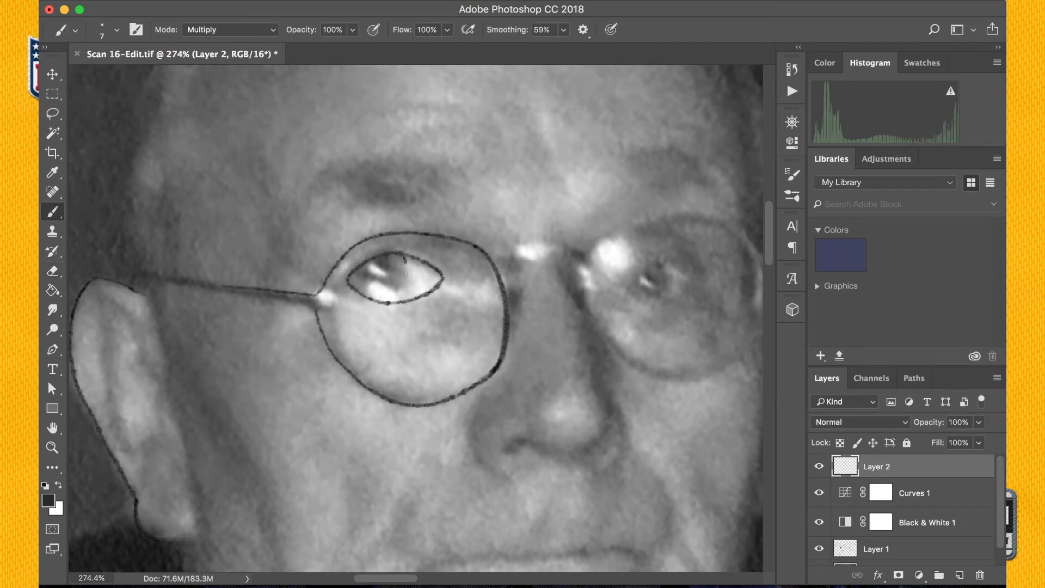
key("super+0")
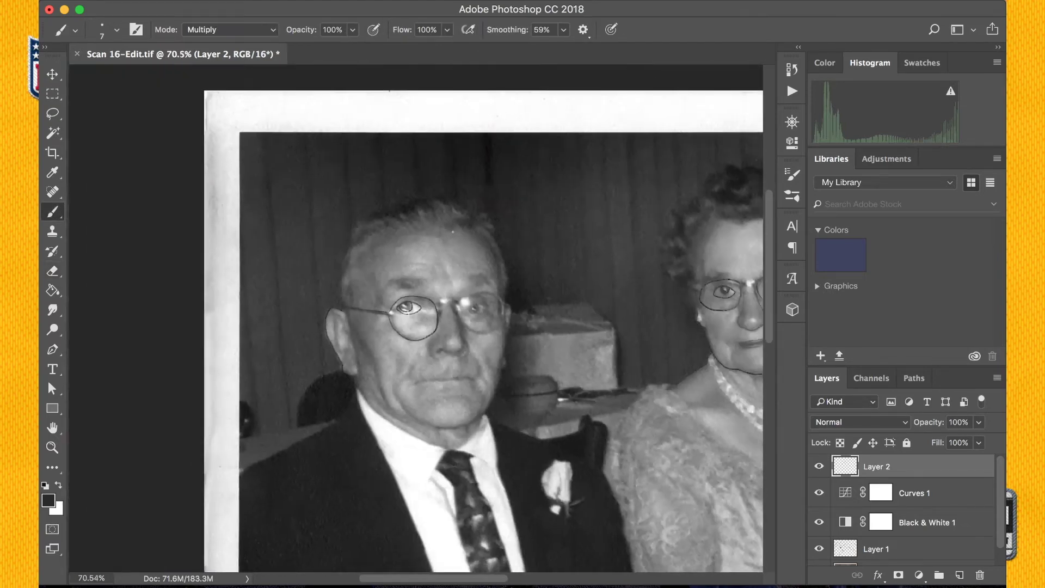
key("super+s")
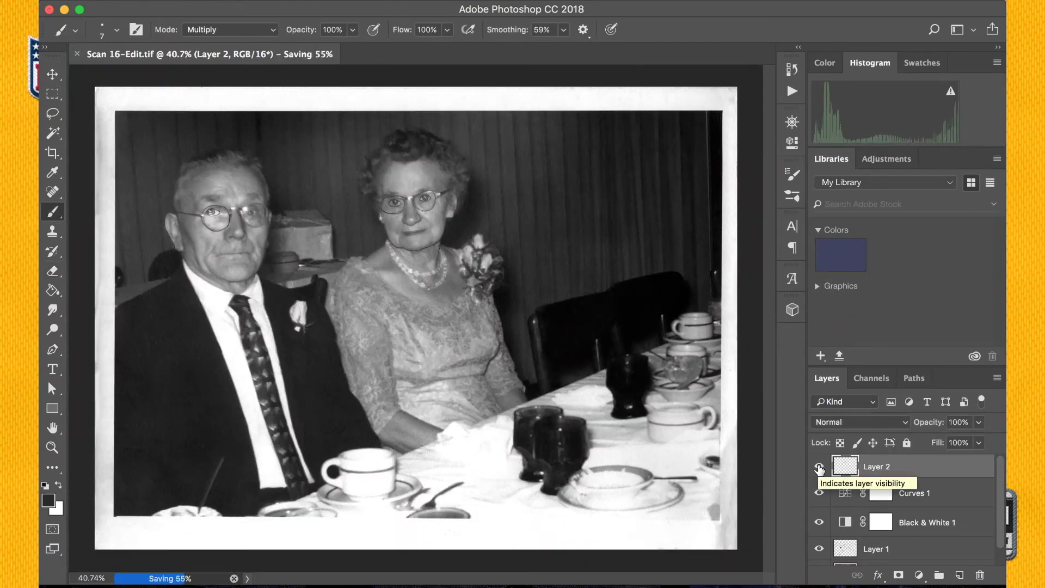
Step: Trace the bridge of the man's glasses and outline the tip and both sides of his nose
scroll(416, 319, "up", 10)
scroll(313, 196, "up", 5)
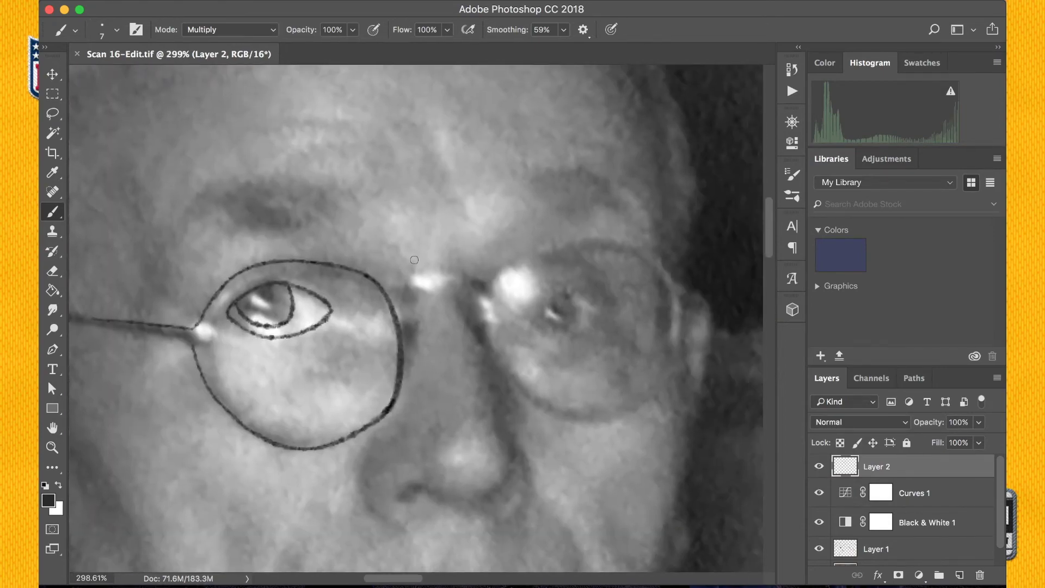
mouse_move(385, 284)
left_mouse_down()
mouse_move(438, 265)
mouse_move(492, 287)
left_mouse_up()
scroll(382, 423, "down", 2)
left_click_drag(371, 463, 405, 483)
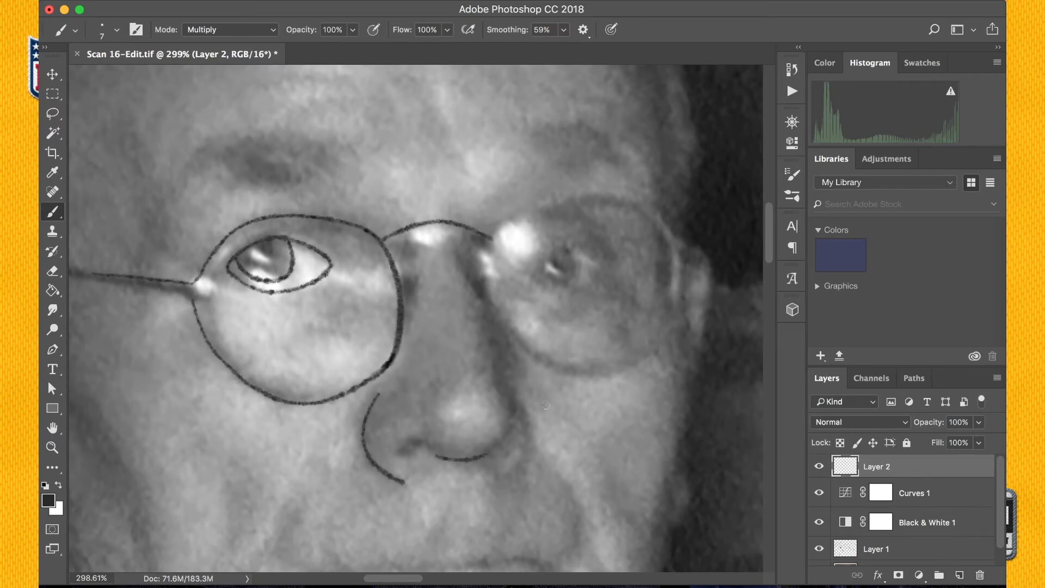
left_click_drag(533, 434, 505, 476)
Step: Trace the man's right-hand lens rim and outline the eye behind it
mouse_move(491, 239)
left_mouse_down()
mouse_move(481, 279)
mouse_move(511, 339)
left_mouse_up()
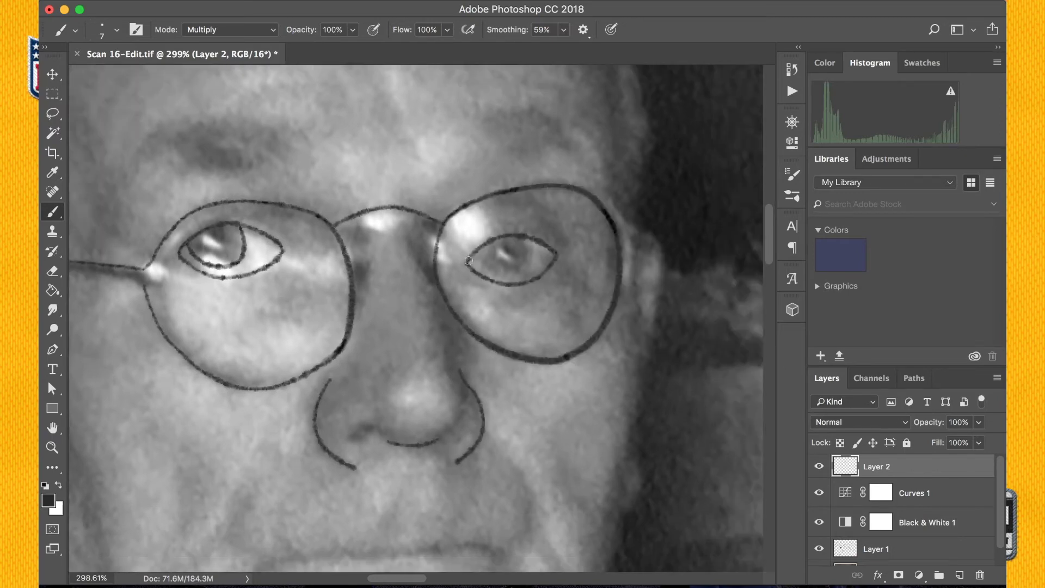
key("super+z")
mouse_move(467, 264)
left_mouse_down()
mouse_move(539, 233)
mouse_move(558, 255)
left_mouse_up()
key("super+z")
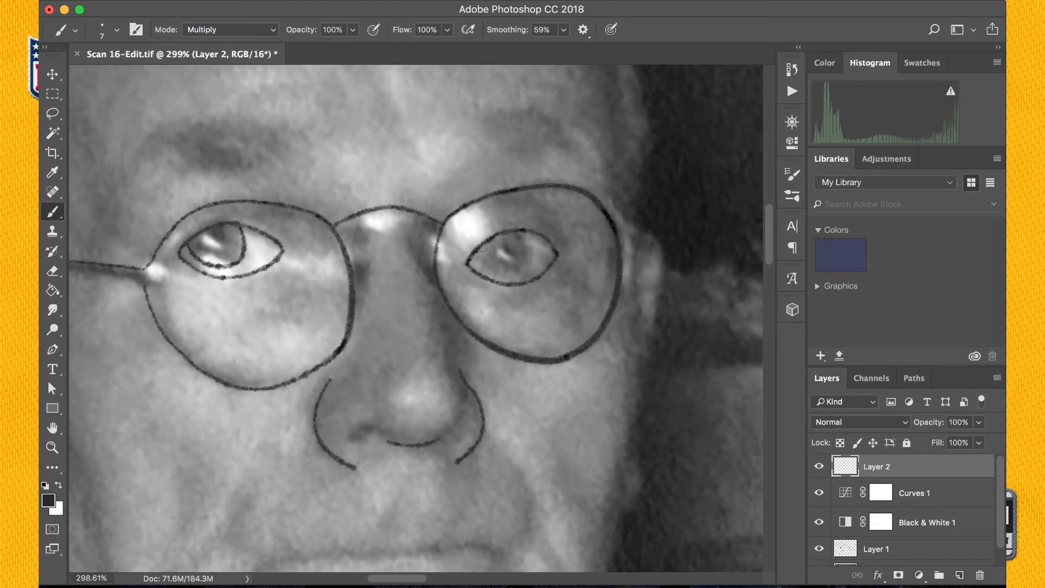
key("super+z")
Step: Add the iris and eye-outline strokes behind the man's two lenses, and save the file
mouse_move(483, 247)
left_mouse_down()
mouse_move(532, 247)
mouse_move(527, 264)
mouse_move(524, 230)
left_mouse_up()
mouse_move(484, 247)
left_mouse_down()
mouse_move(498, 273)
mouse_move(525, 234)
left_mouse_up()
mouse_move(181, 253)
left_mouse_down()
mouse_move(240, 222)
mouse_move(284, 248)
left_mouse_up()
key("super+s")
Step: Draw the inner line of the glasses' bridge and its sides running down along the nose
key("e")
scroll(363, 302, "up", 4)
key("b")
mouse_move(362, 301)
left_mouse_down()
mouse_move(357, 402)
mouse_move(343, 427)
left_mouse_up()
mouse_move(363, 311)
left_mouse_down()
mouse_move(362, 297)
mouse_move(430, 293)
mouse_move(472, 371)
left_mouse_up()
scroll(418, 328, "down", 10)
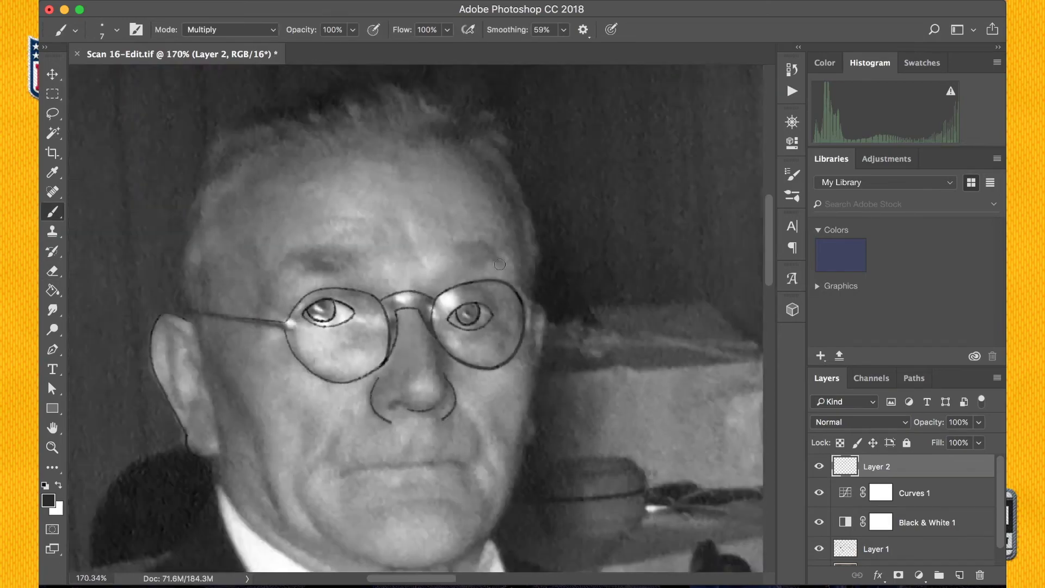
Step: Trace the line between the man's lips and the curve of his lower lip
scroll(397, 400, "up", 8)
mouse_move(328, 294)
left_mouse_down()
mouse_move(373, 276)
mouse_move(570, 280)
left_mouse_up()
mouse_move(381, 292)
left_mouse_down()
mouse_move(492, 292)
mouse_move(458, 317)
mouse_move(500, 282)
left_mouse_up()
key("super+z")
scroll(416, 313, "down", 8)
scroll(457, 318, "up", 6)
scroll(525, 336, "up", 3)
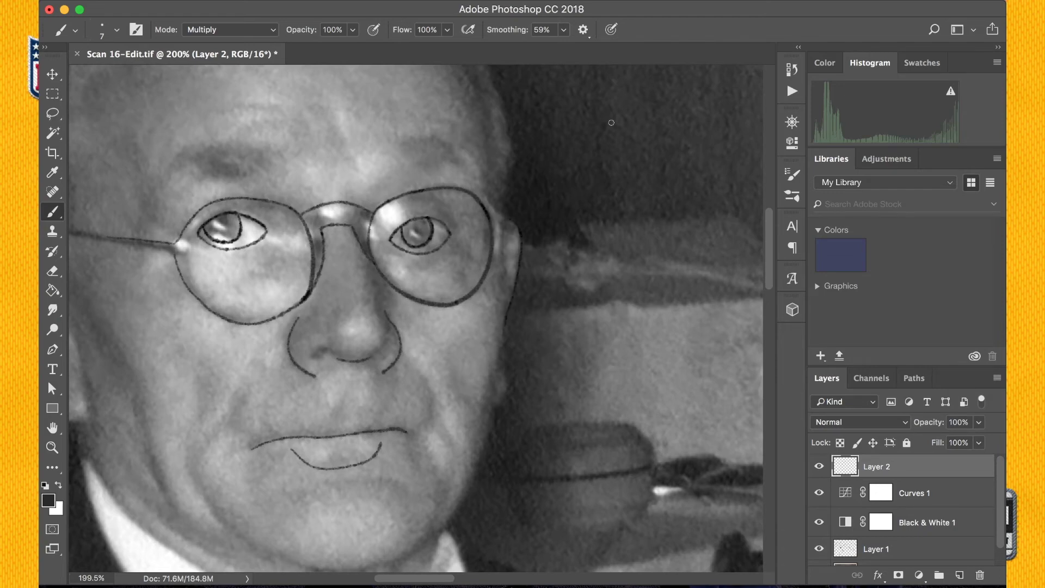
Step: Trace the right-hand side of the man's face from the ear down to the jaw and along the chin
scroll(611, 122, "up", 3)
scroll(571, 180, "down", 3)
left_click_drag(515, 253, 482, 406)
key("super+z")
scroll(517, 254, "down", 5)
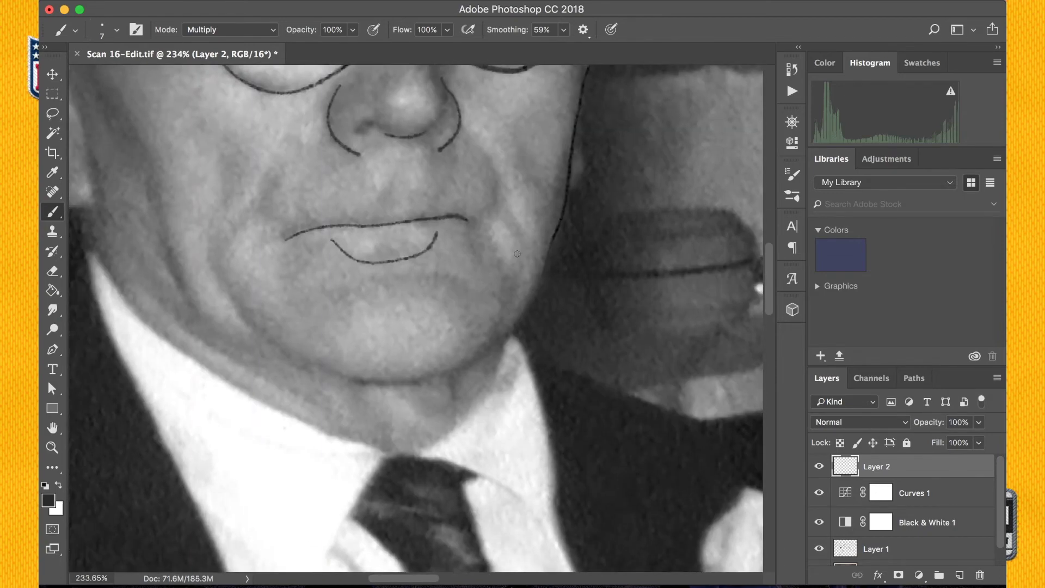
left_click_drag(539, 287, 466, 363)
mouse_move(246, 324)
left_mouse_down()
mouse_move(348, 378)
mouse_move(445, 375)
left_mouse_up()
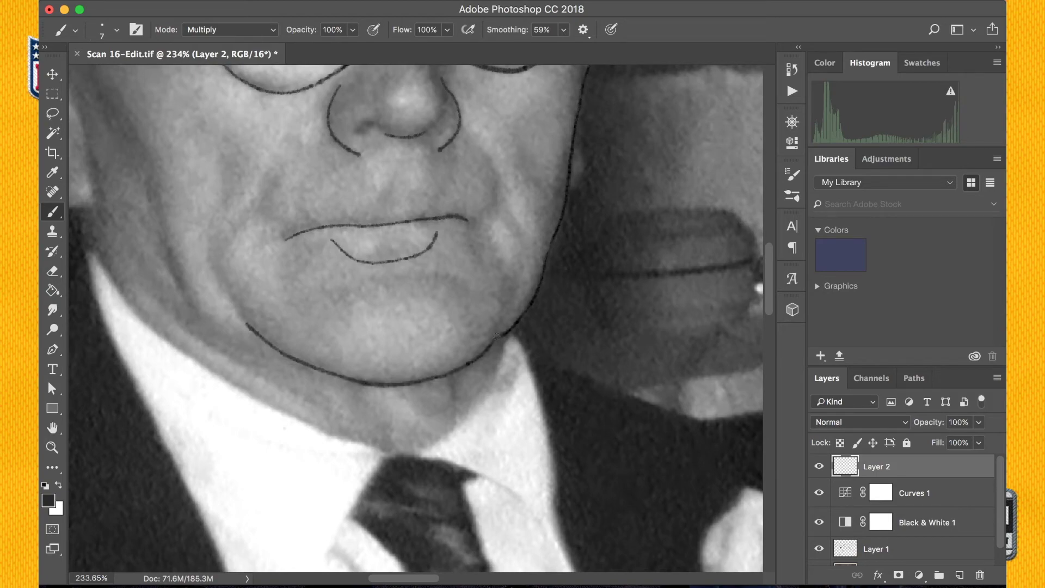
Step: Trace the man's neck edge along the white collar from below the left-hand ear to the tie knot, redoing the first stroke
scroll(497, 335, "down", 6)
scroll(465, 247, "right", 2)
scroll(465, 247, "up", 6)
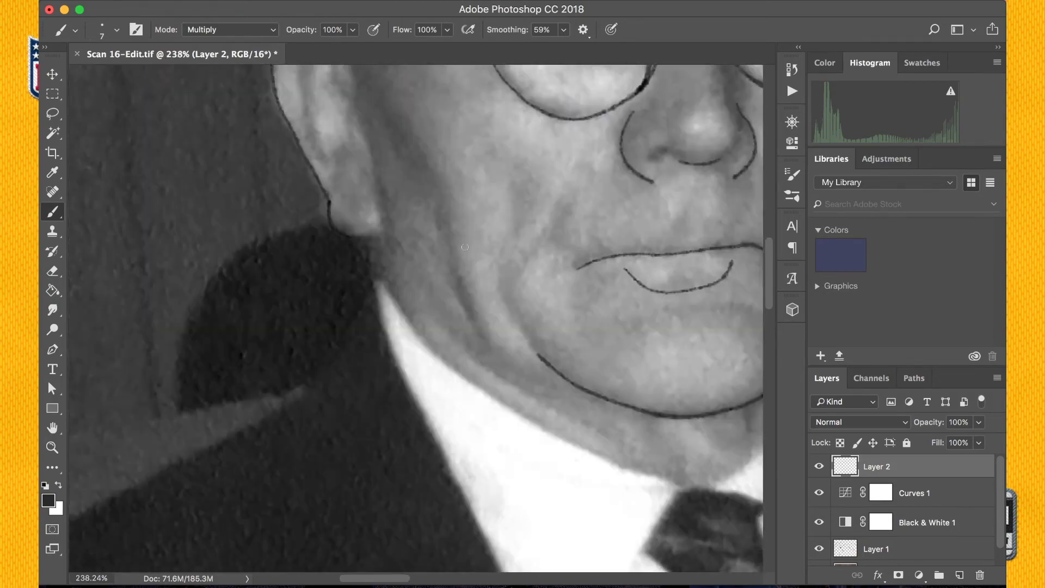
scroll(465, 247, "right", 4)
scroll(464, 247, "down", 3)
left_click_drag(284, 238, 349, 314)
key("super+z")
scroll(353, 319, "up", 2)
mouse_move(246, 212)
left_mouse_down()
mouse_move(293, 280)
mouse_move(406, 356)
mouse_move(511, 391)
left_mouse_up()
key("super+z")
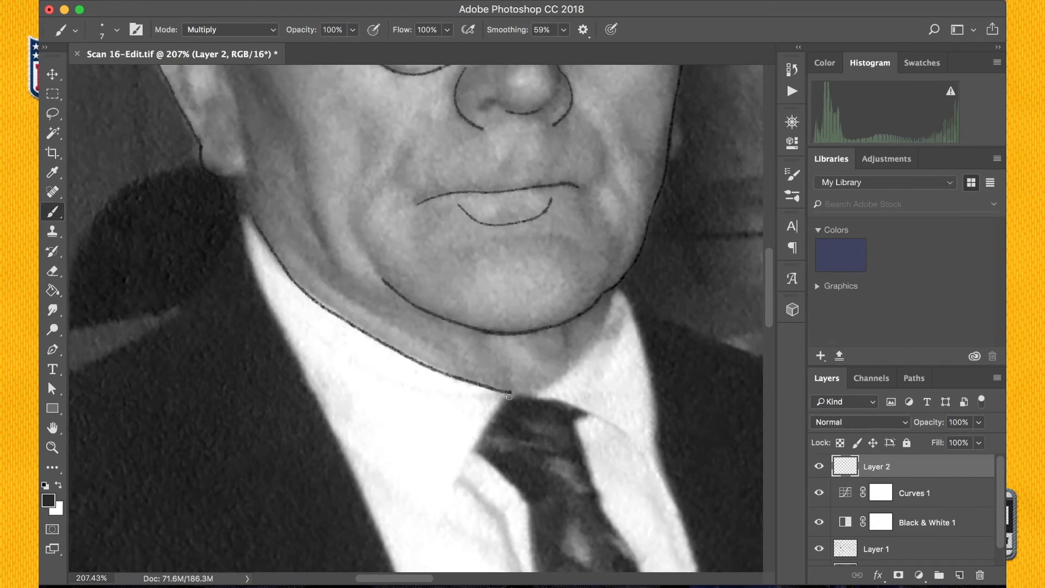
Step: Trace the man's neck edge along the right-hand collar from the jaw to the tie knot, and check the lines with Layer 2 hidden and shown
left_click_drag(585, 358, 554, 397)
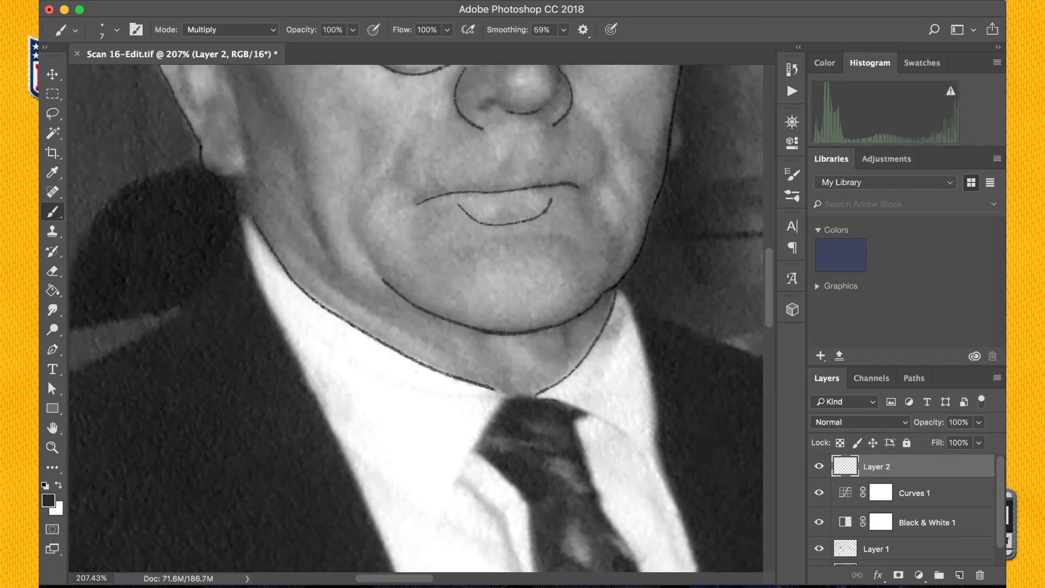
scroll(414, 326, "down", 8)
scroll(338, 376, "up", 10)
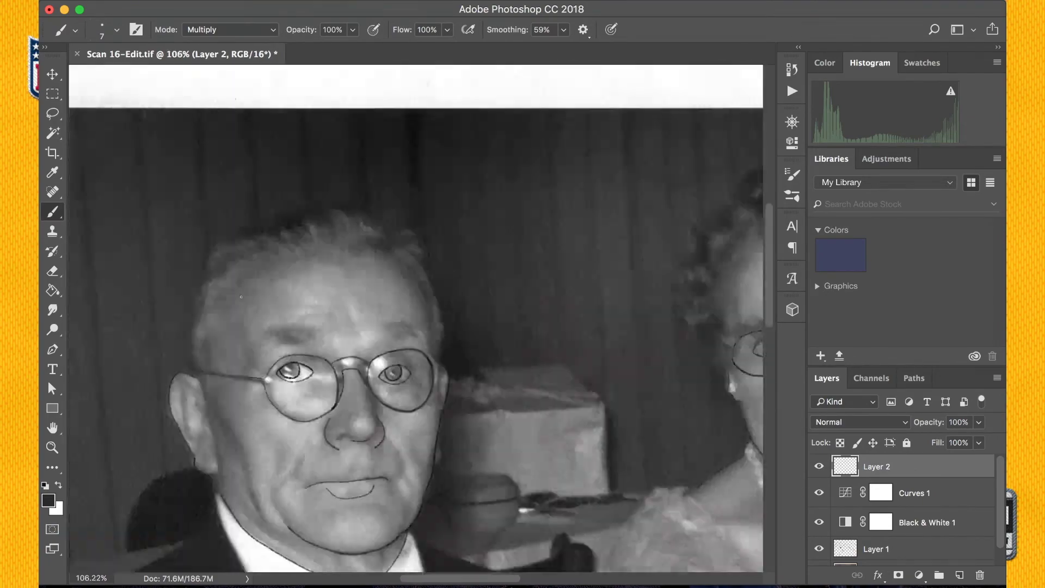
left_click(819, 466)
left_click(819, 466)
Step: Save the file, then duplicate Layer 2 and hide the original line layer
scroll(546, 354, "down", 12)
key("super+s")
key("super+j")
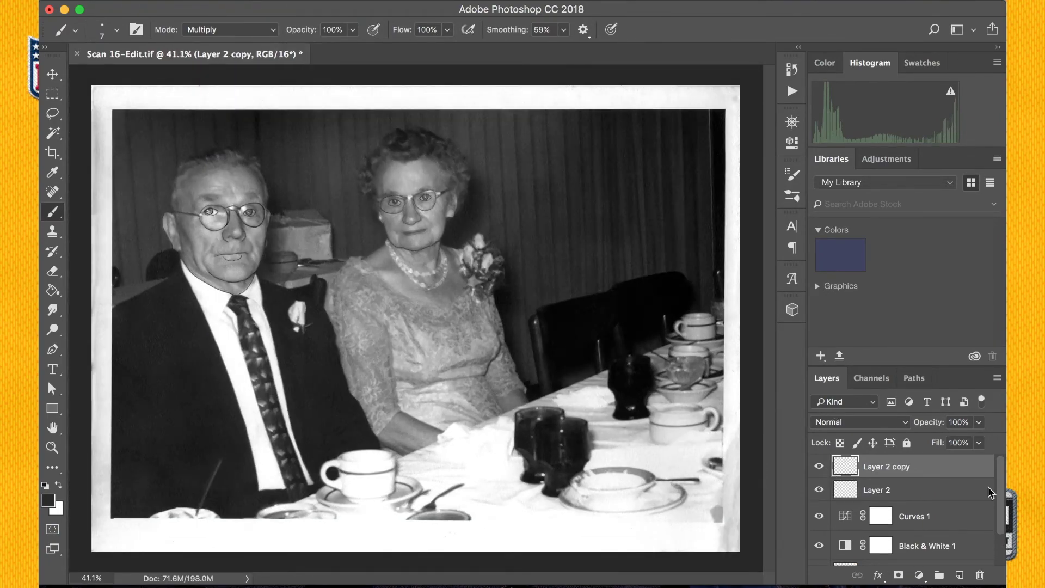
left_click(820, 490)
Step: Convert Layer 2 copy into a smart object for re-editable smart filters
left_click(406, 1)
left_click(498, 33)
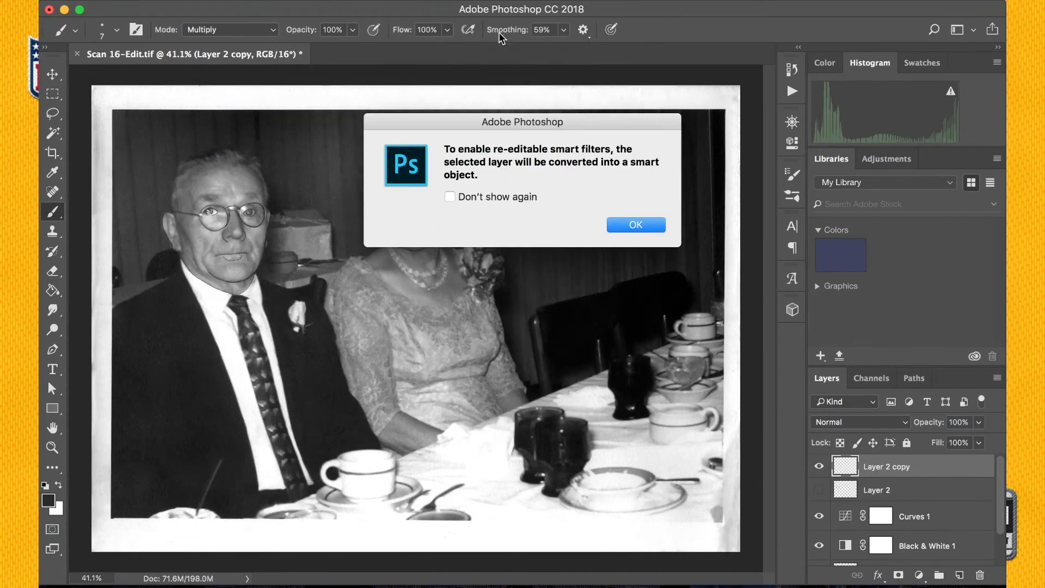
left_click(615, 224)
Step: Apply a Gaussian Blur with a radius of 1.3 pixels to Layer 2 copy
scroll(627, 222, "up", 7)
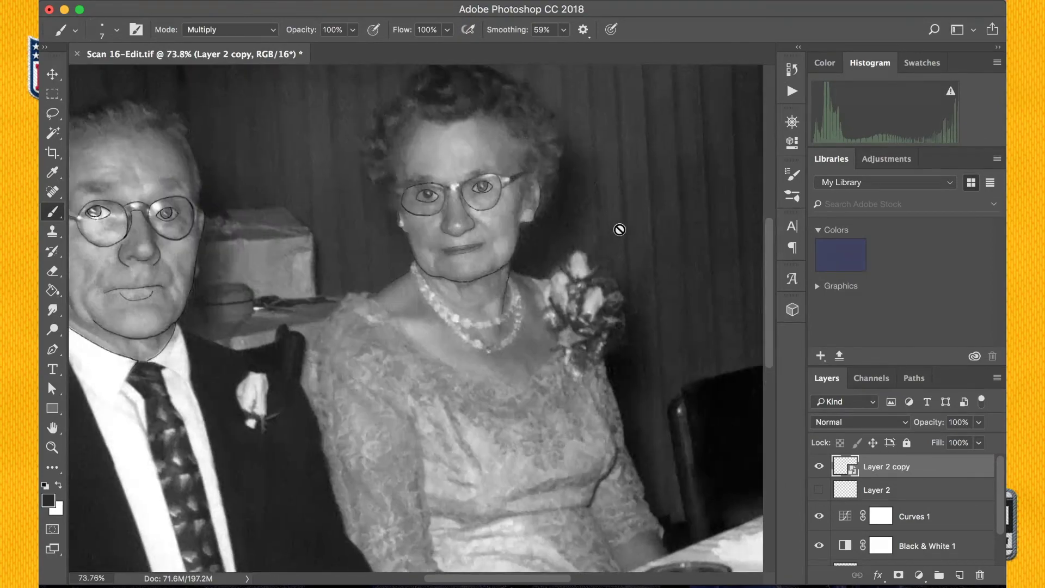
scroll(619, 228, "down", 1)
left_click(405, 1)
mouse_move(421, 170)
left_click(607, 229)
left_click_drag(770, 238, 768, 238)
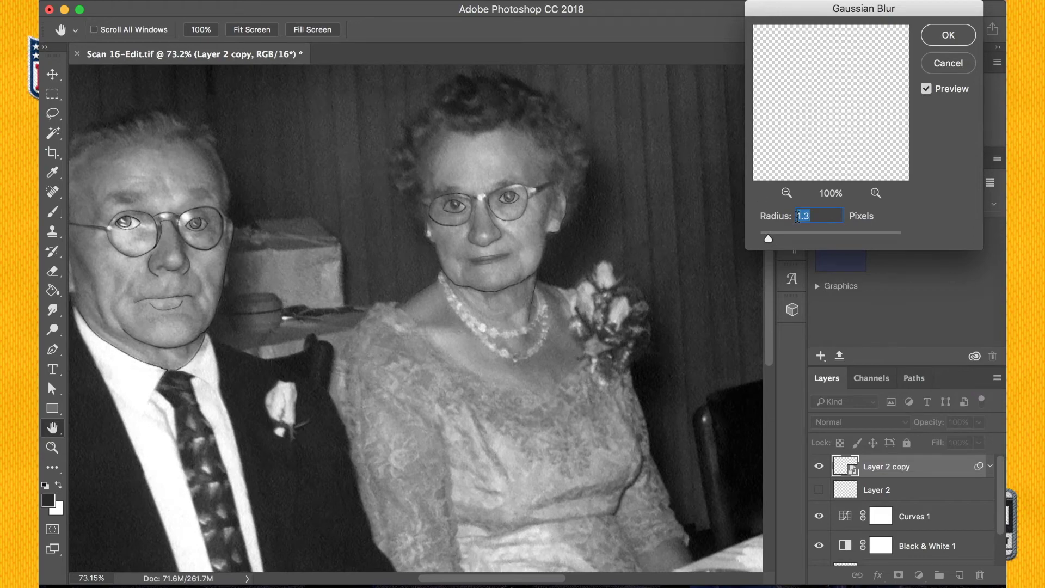
scroll(304, 290, "left", 2)
left_click(948, 36)
Step: Lower the opacity of Layer 2 copy to 36%
left_click(978, 423)
left_click_drag(982, 439, 933, 440)
scroll(595, 289, "down", 5)
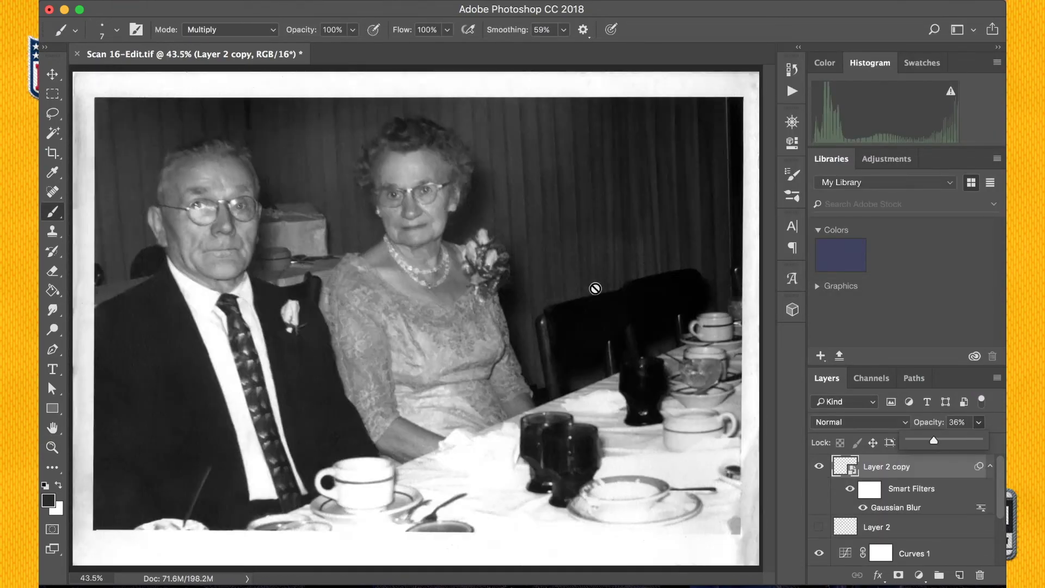
scroll(595, 289, "up", 9)
scroll(594, 288, "up", 2)
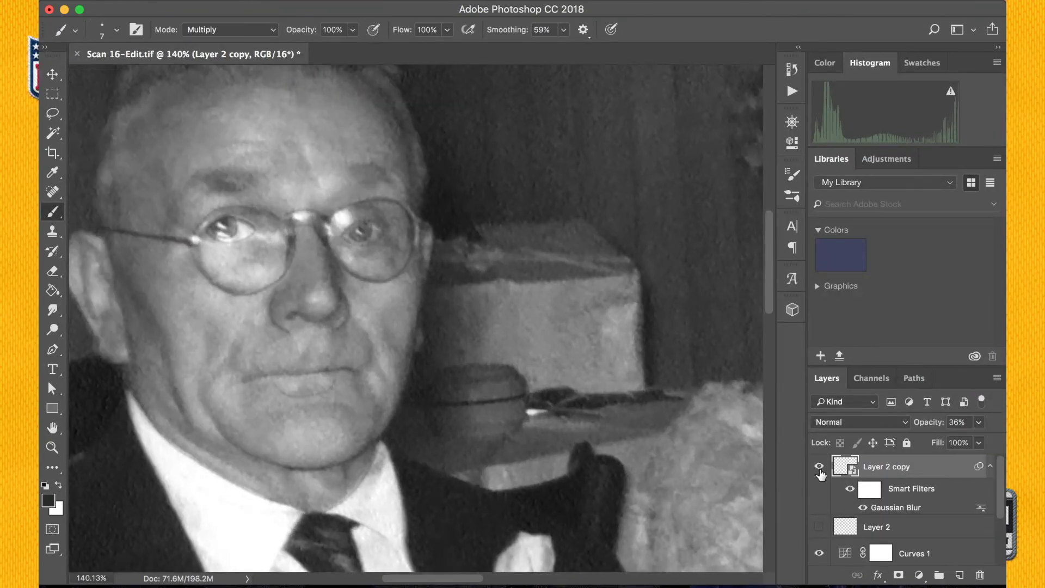
Step: Examine both faces with the softened lines and compare them with the original scan on Layer 0
scroll(459, 234, "right", 10)
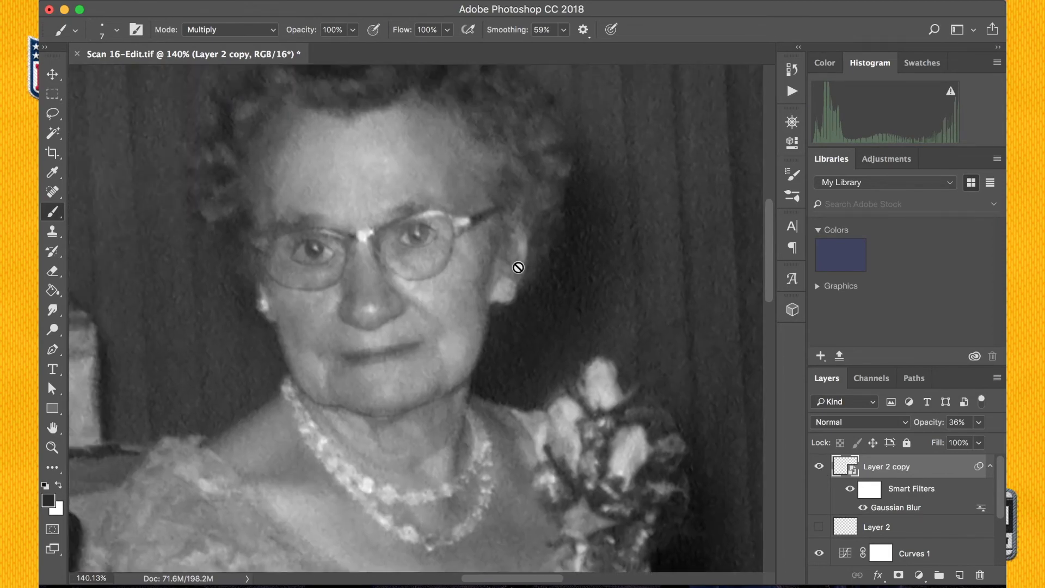
scroll(518, 267, "left", 10)
scroll(516, 268, "down", 3)
scroll(850, 523, "down", 5)
left_click(819, 556, "alt")
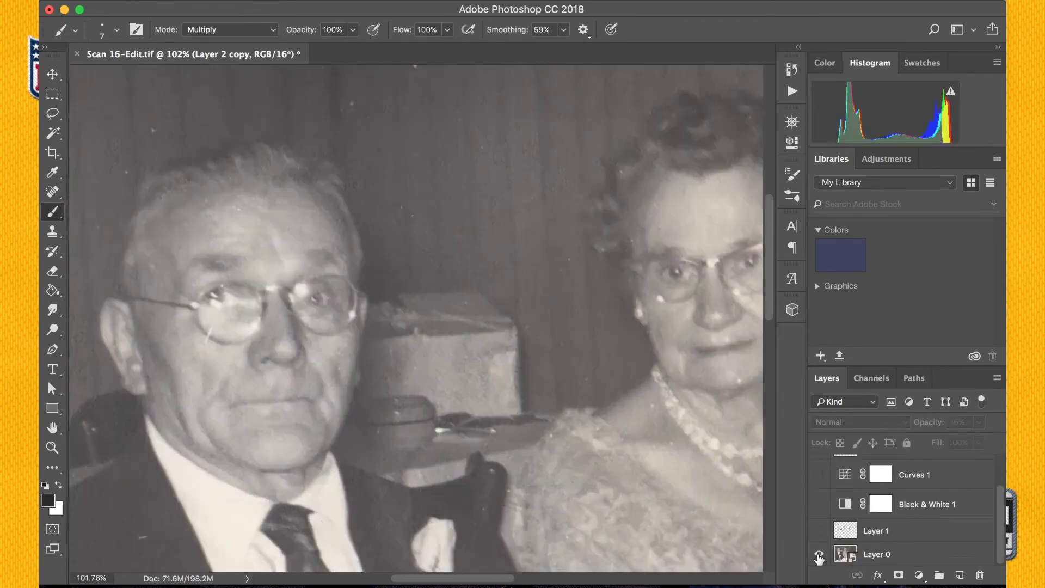
left_click(819, 557, "alt")
scroll(849, 517, "up", 3)
scroll(744, 401, "right", 4)
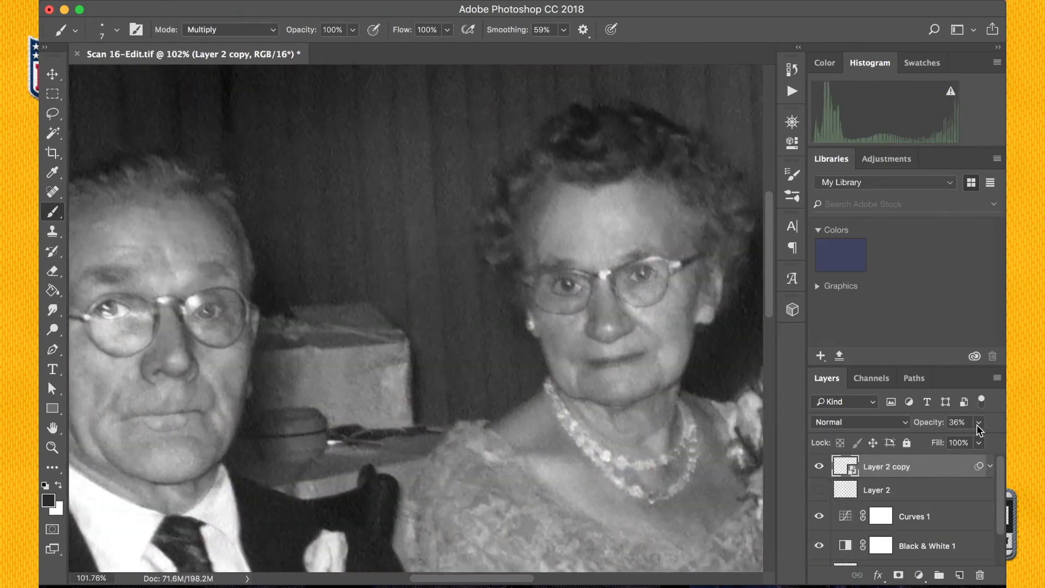
Step: Set the opacity of Layer 2 copy to 16%
left_click_drag(978, 422, 935, 442)
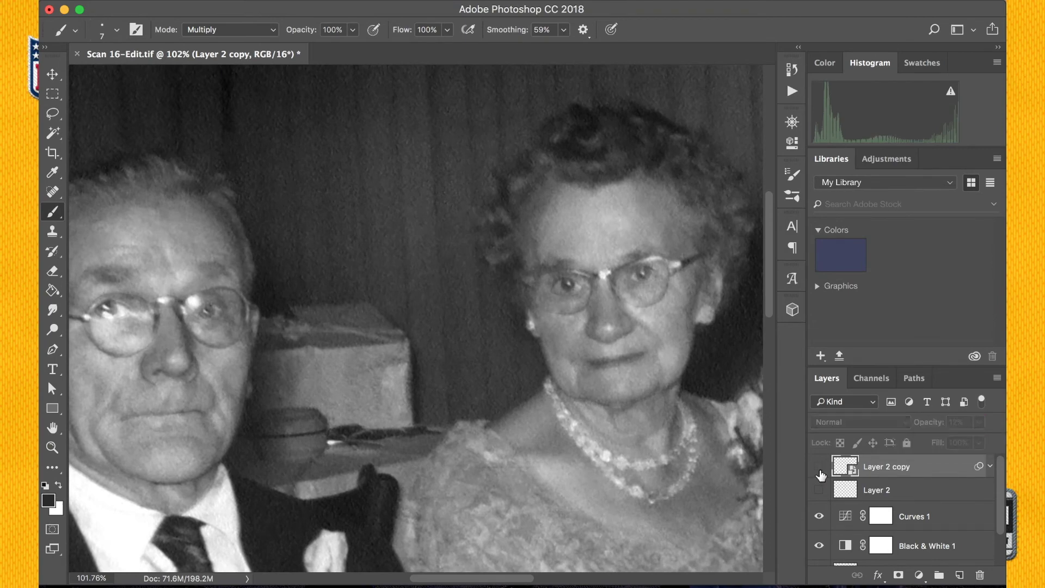
left_click_drag(935, 438, 936, 438)
scroll(569, 291, "left", 8)
scroll(751, 308, "up", 5)
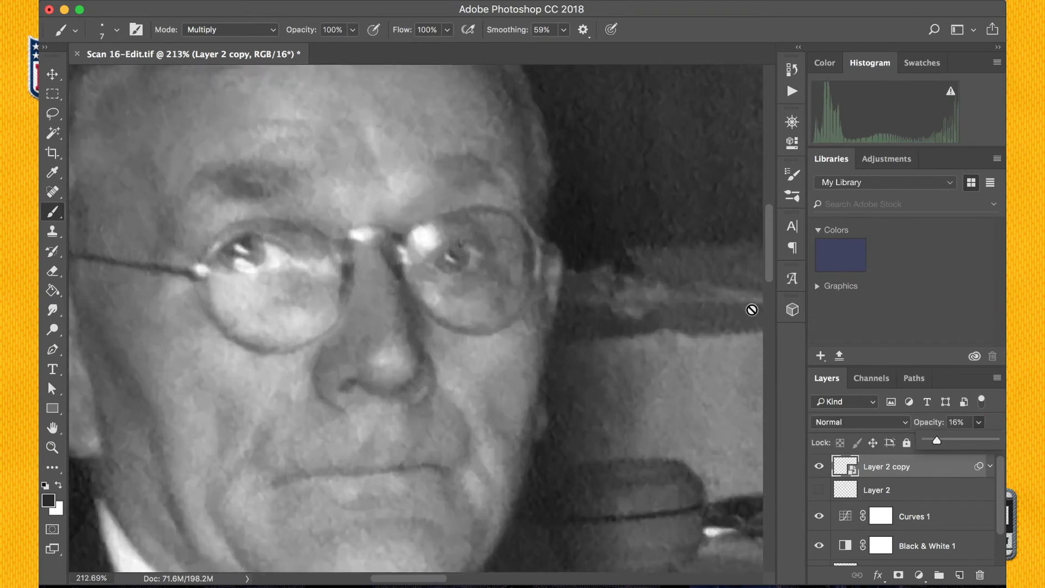
left_click(978, 426)
Step: Compare the man's glasses, face and collar with Layer 2 copy hidden and shown
left_click(816, 467)
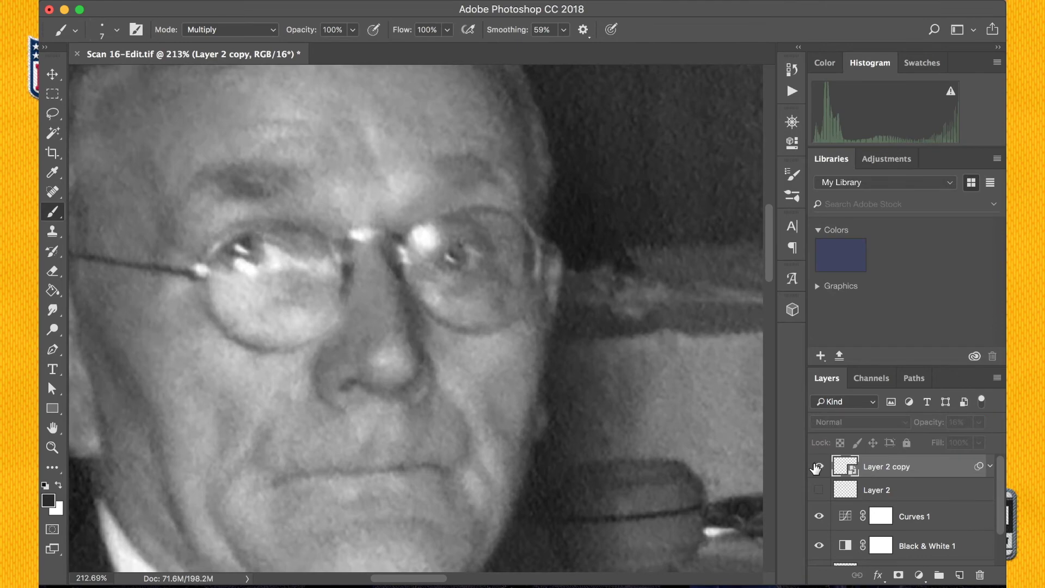
left_click(816, 467)
scroll(552, 416, "left", 5)
scroll(553, 415, "down", 3)
left_click(815, 467)
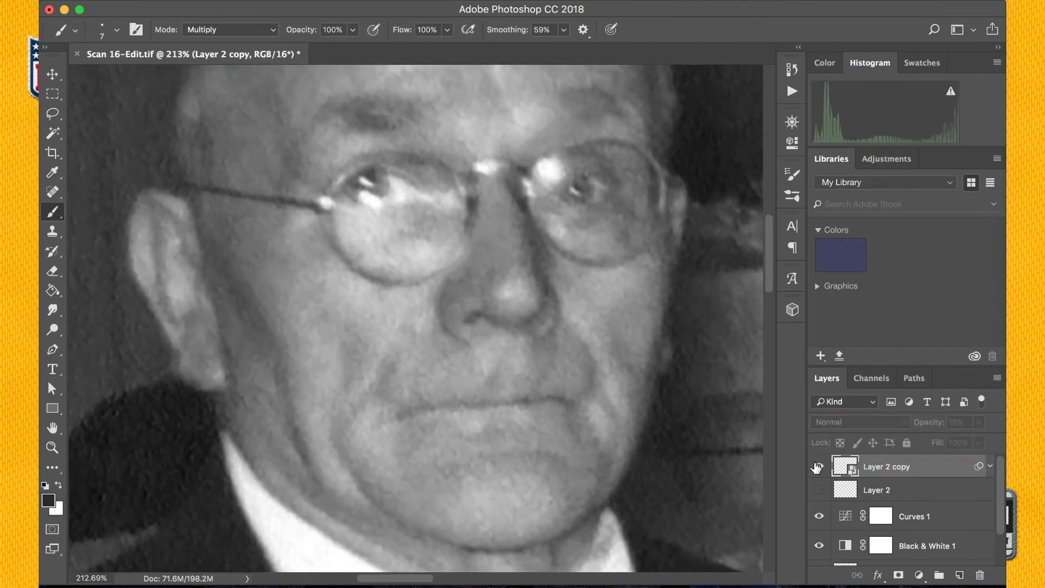
left_click(816, 467)
scroll(687, 368, "down", 3)
scroll(701, 358, "up", 2)
left_click(817, 467)
left_click(818, 467)
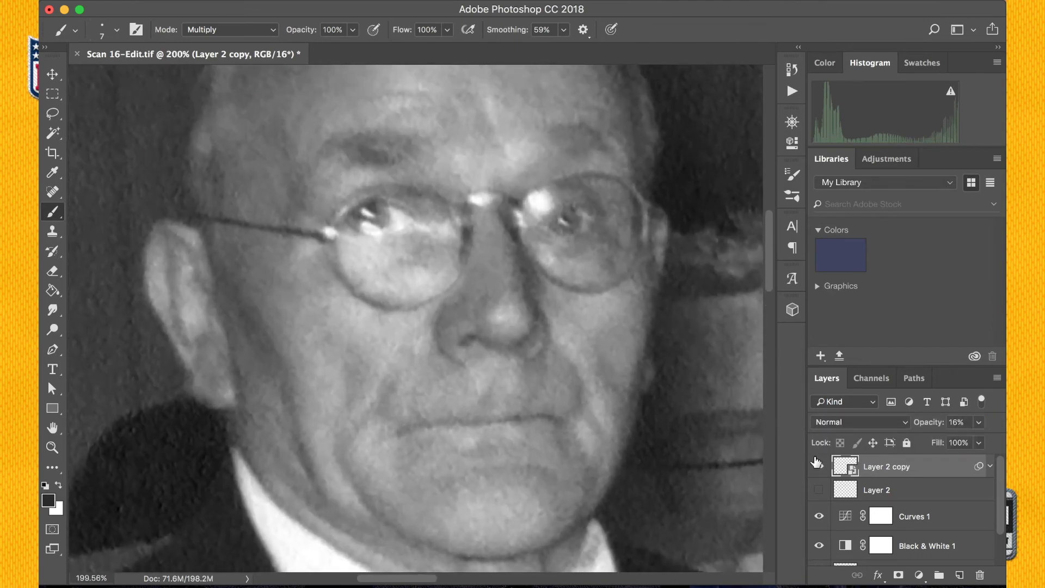
scroll(479, 317, "down", 5)
left_click(819, 468)
left_click(819, 468)
scroll(599, 348, "up", 3)
left_click(819, 468)
scroll(645, 335, "up", 3)
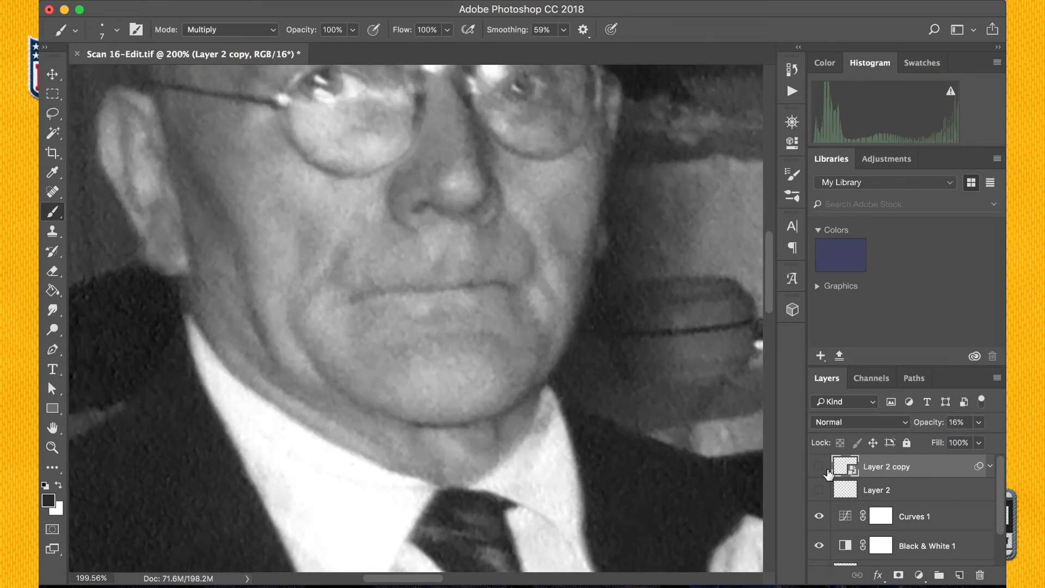
scroll(607, 303, "up", 3)
scroll(607, 303, "left", 2)
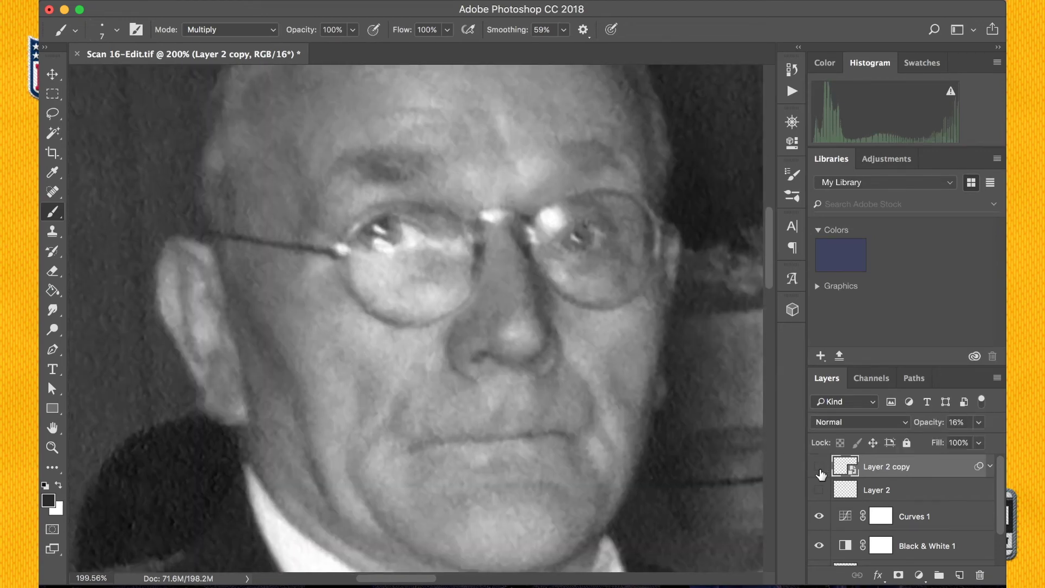
left_click(820, 471)
Step: Slightly raise the opacity of the masked line layer Layer 2 copy 2
left_click_drag(978, 422, 977, 422)
scroll(608, 401, "down", 4)
scroll(609, 401, "right", 8)
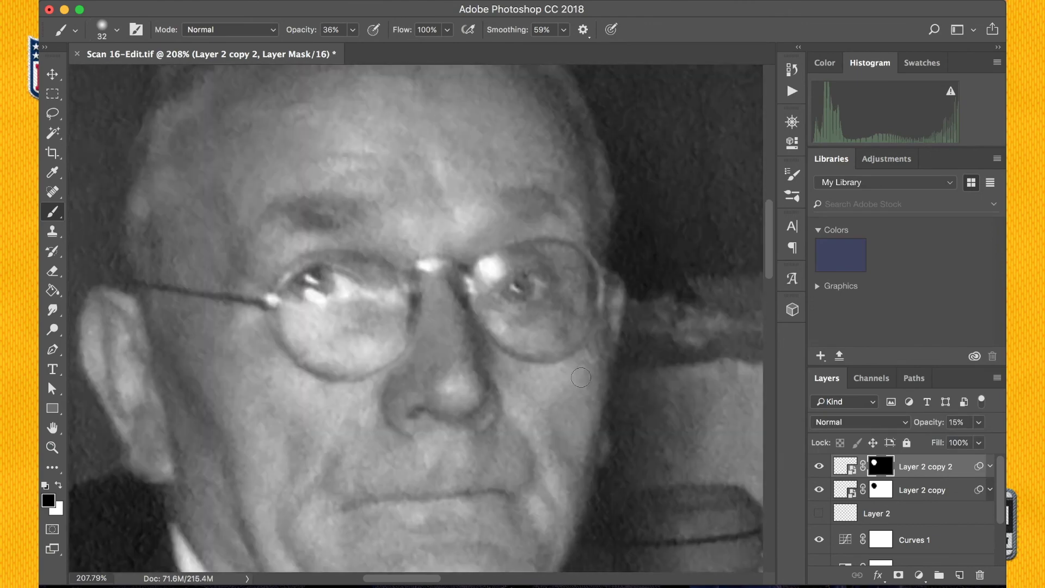
left_click(979, 422)
left_click_drag(953, 445, 958, 445)
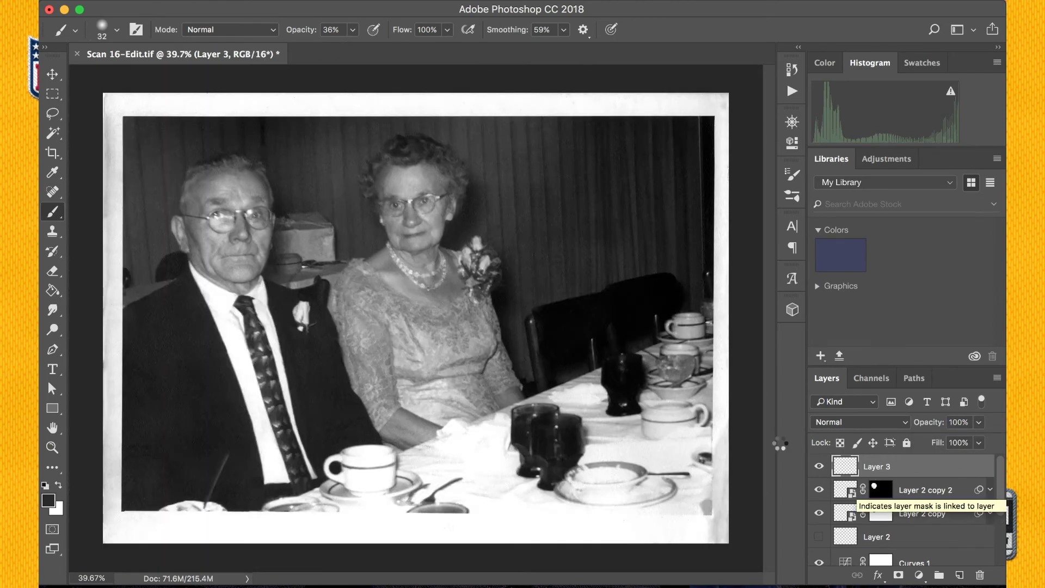
Step: Start the Reduce Noise filter on Layer 3 with the preview on and Strength set to 5
left_click(412, 1)
mouse_move(444, 215)
left_click(629, 273)
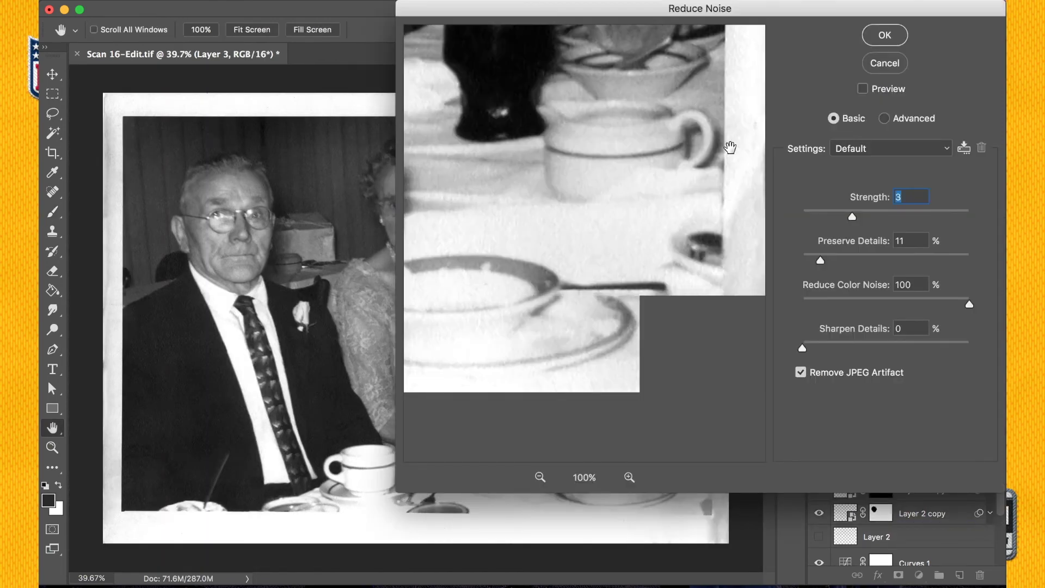
left_click(863, 89)
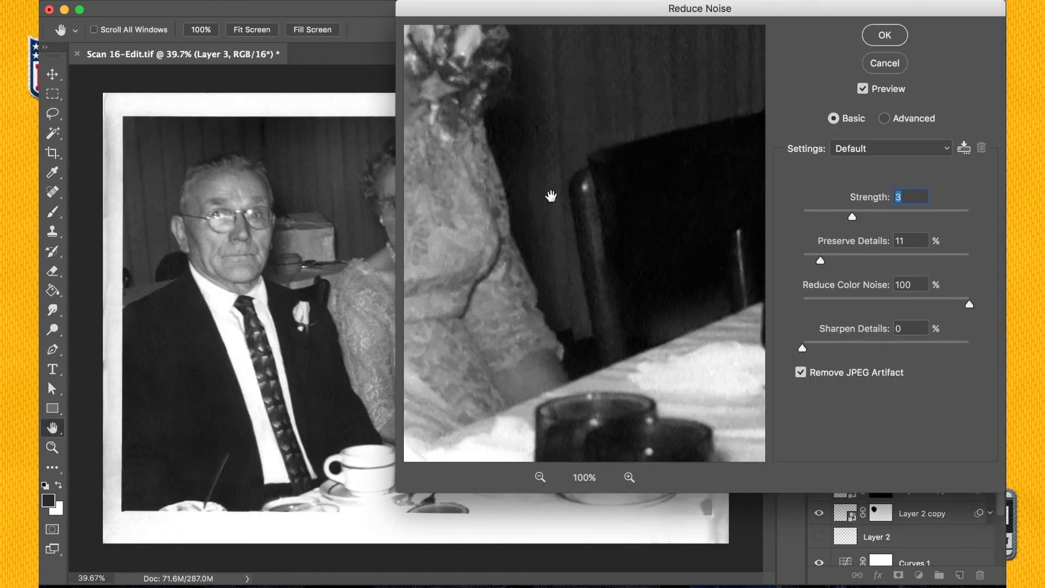
left_click_drag(551, 196, 632, 297)
left_click_drag(852, 216, 879, 215)
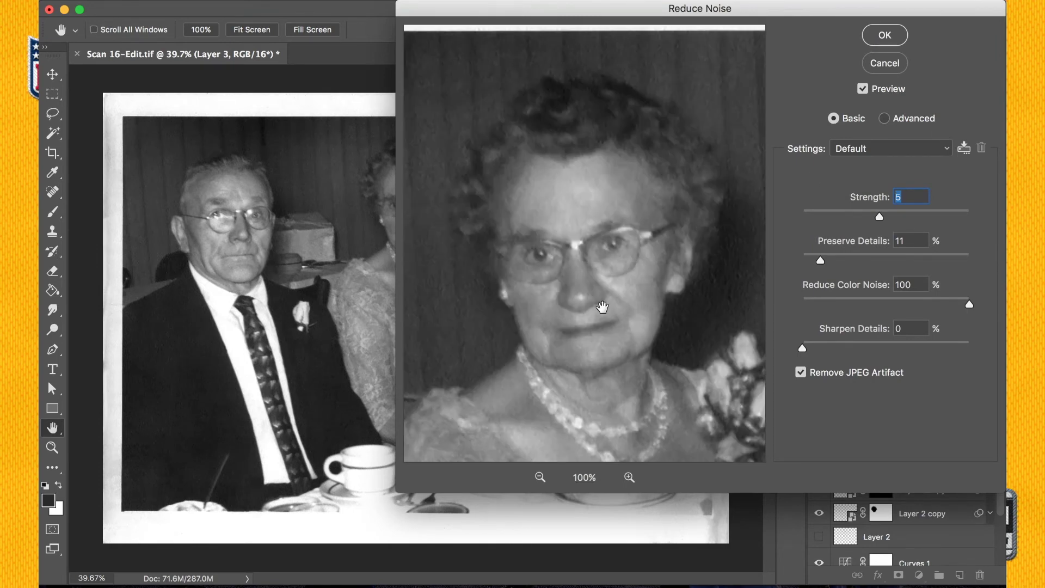
Step: Raise the Reduce Noise strength to 6, apply the filter and compare the photo with Layer 3 hidden and shown
left_click(250, 233)
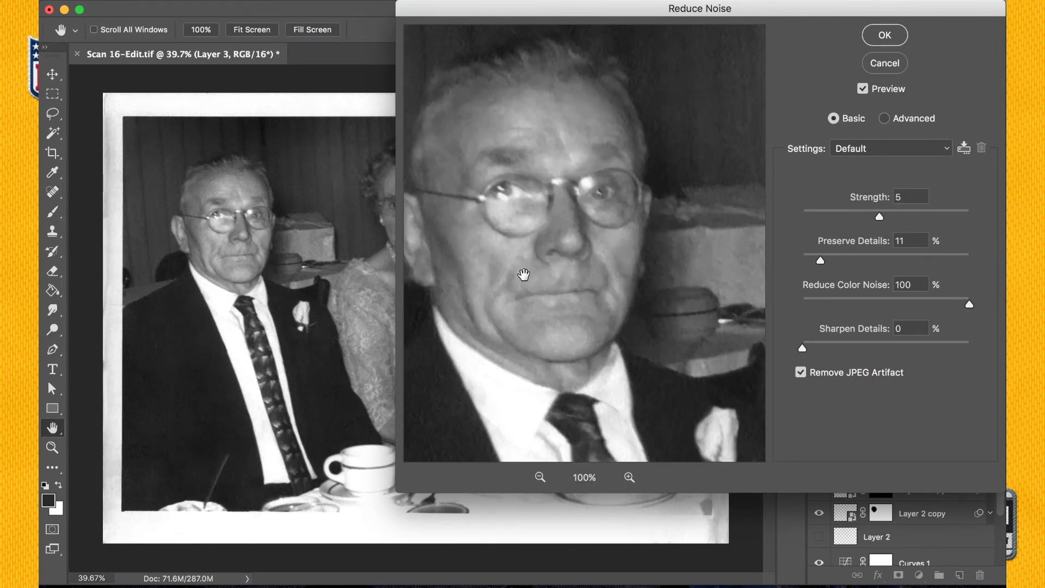
left_click(899, 217)
left_click(393, 213)
left_click_drag(665, 270, 606, 292)
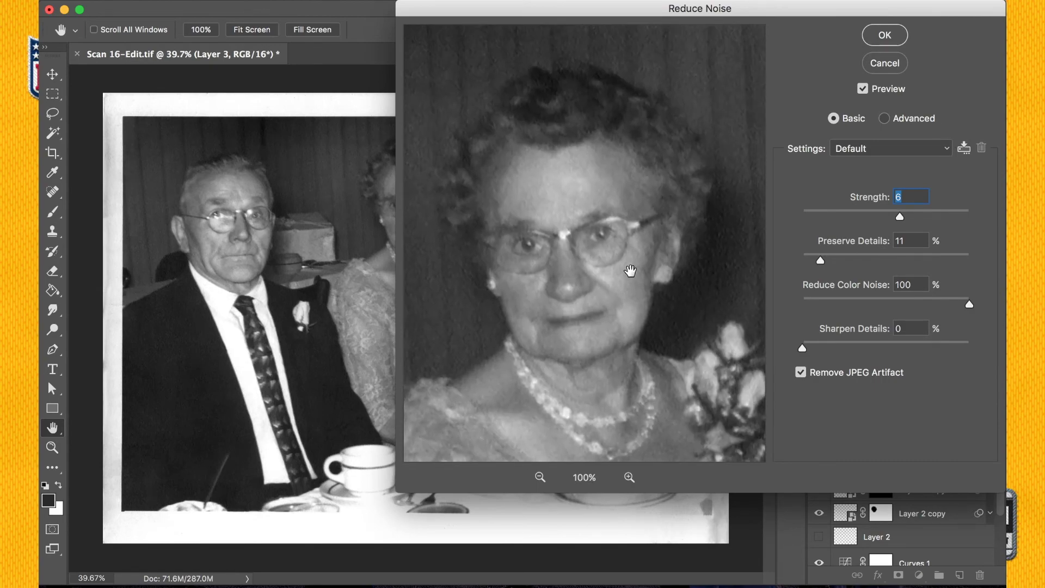
left_click(885, 35)
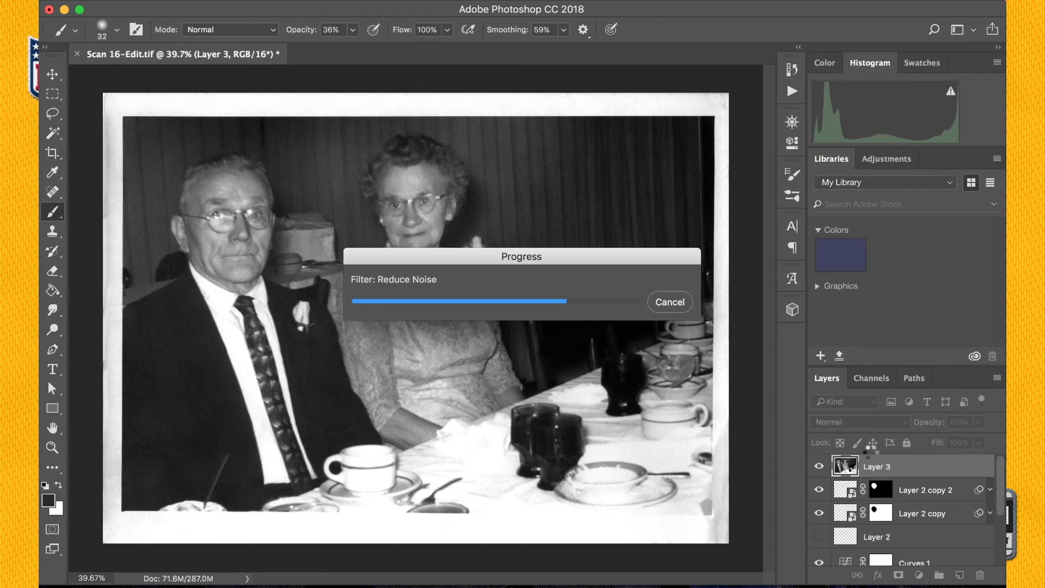
left_click(819, 467)
left_click(819, 468)
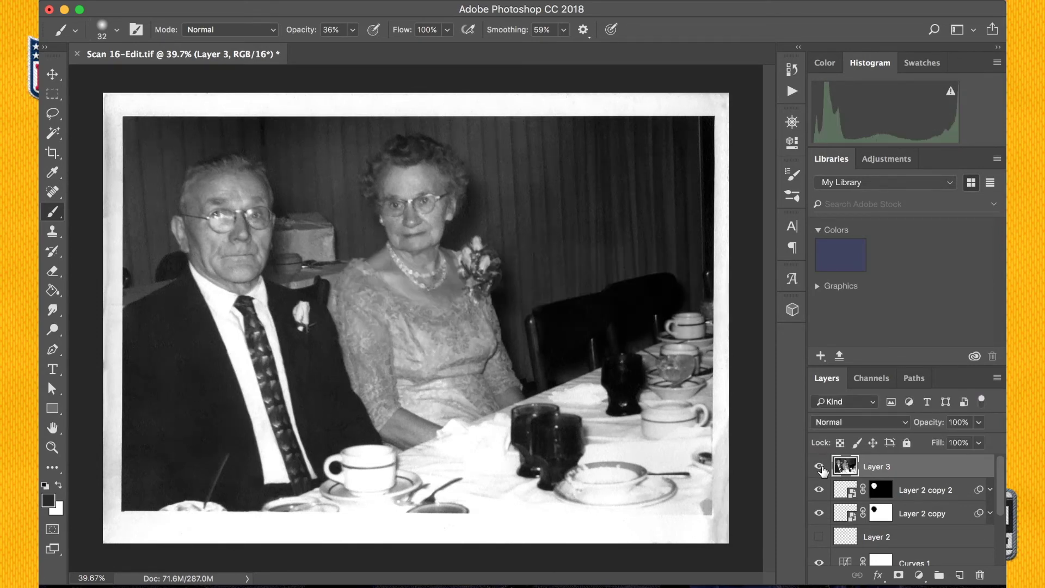
left_click(819, 468)
left_click(820, 468)
Step: Sharpen Layer 3 with the Unsharp Mask filter
left_click(404, 0)
mouse_move(463, 259)
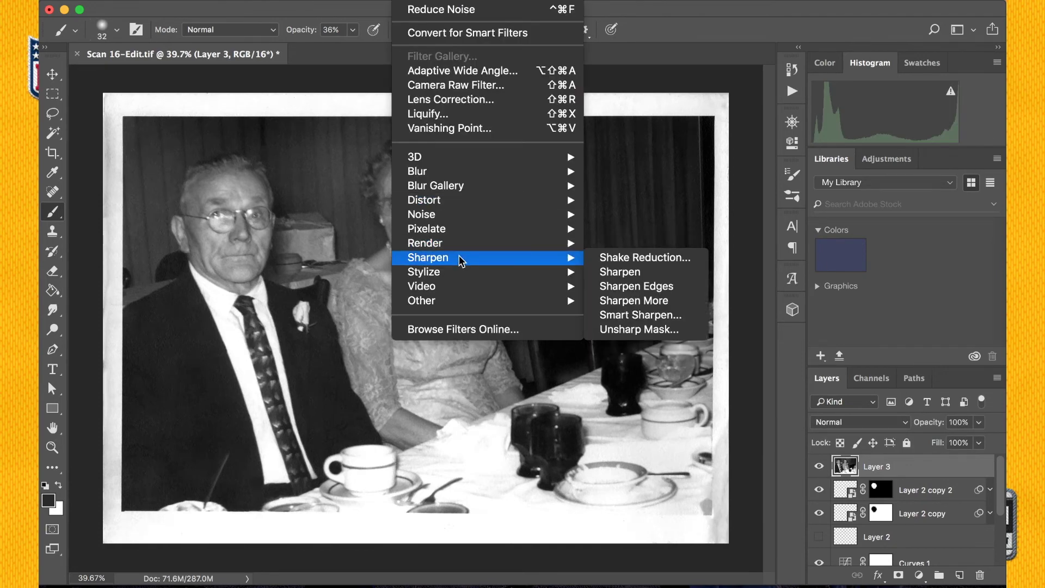
left_click(619, 329)
left_click_drag(700, 177, 701, 154)
key("Return")
key("b")
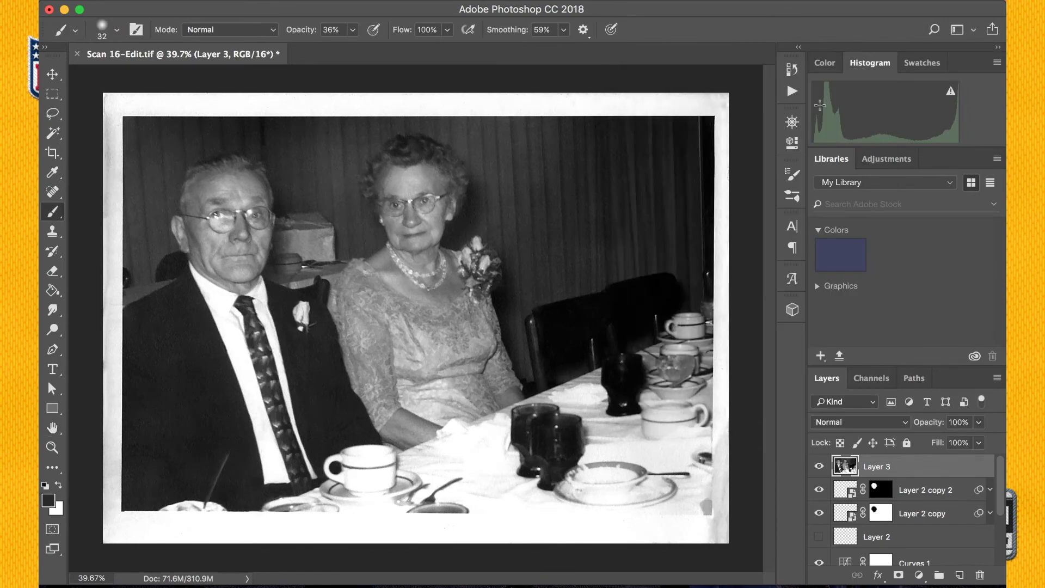
Step: Compare both faces with Layer 3 hidden and shown and with the original scan, then save the file
left_click(822, 469)
scroll(409, 180, "up", 10)
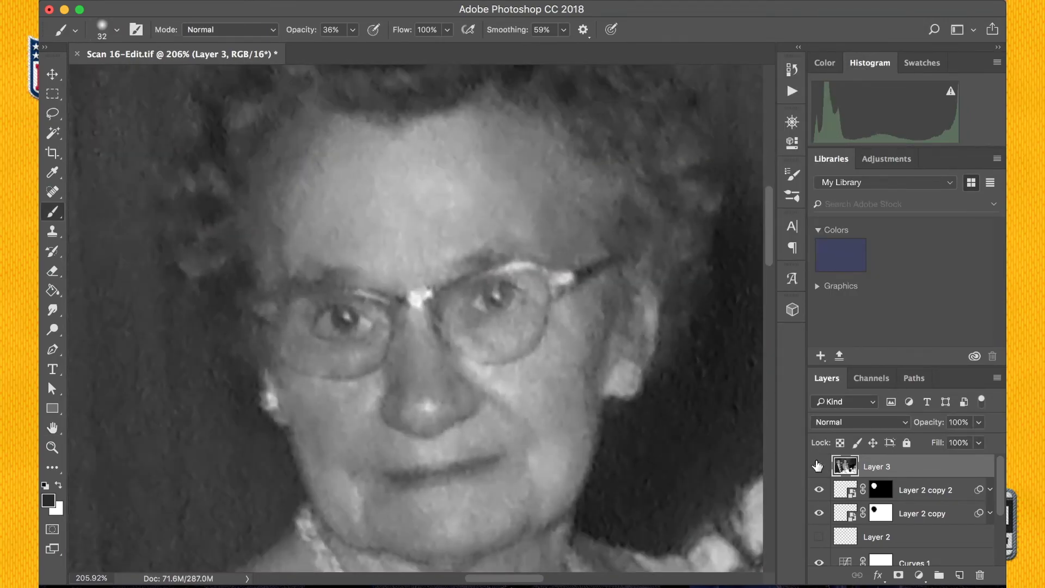
left_click(824, 468)
left_click(824, 469)
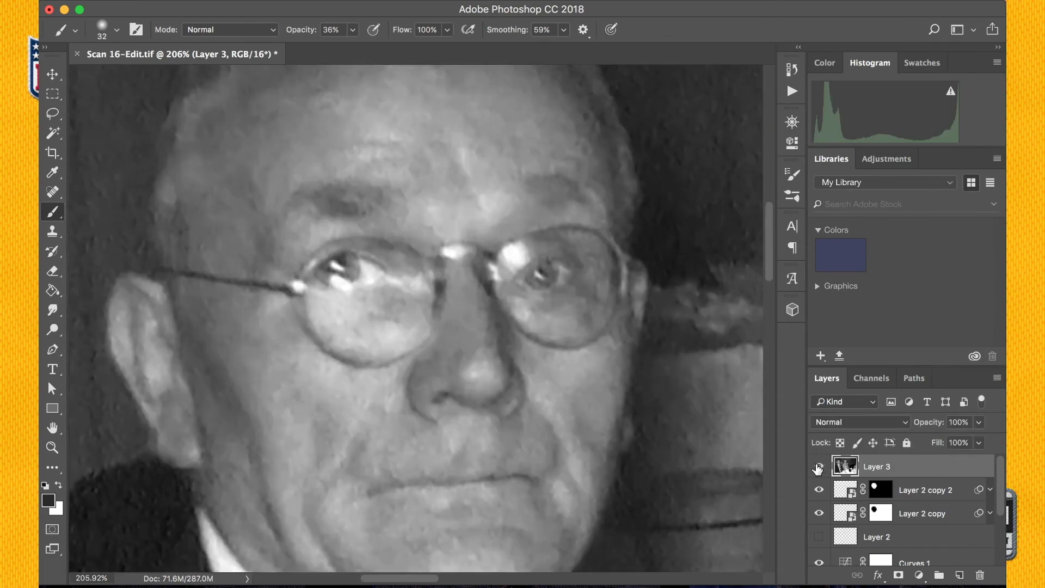
scroll(903, 525, "down", 5)
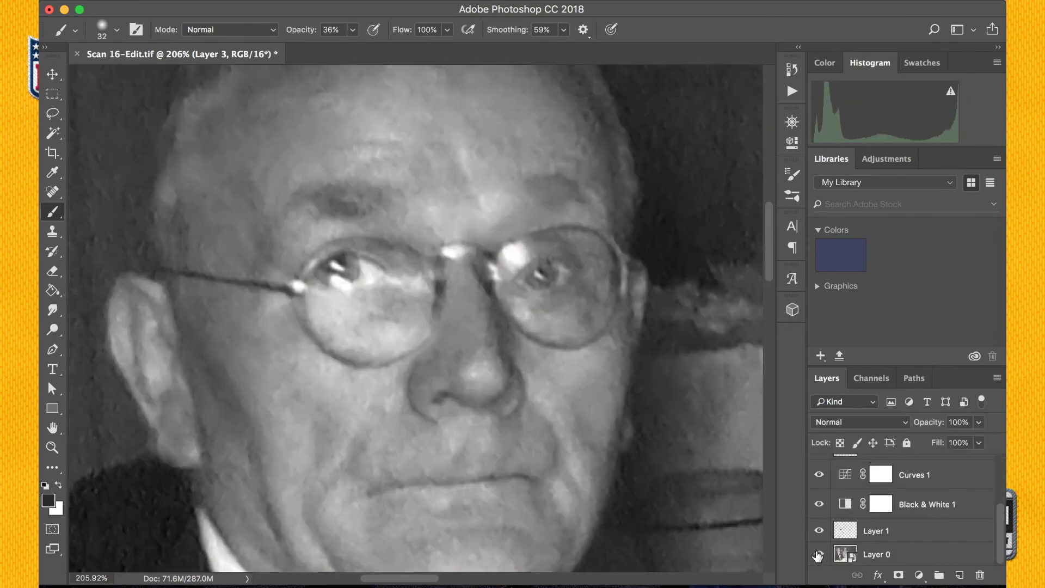
left_click(818, 554, "alt")
left_click(818, 554, "alt")
key("ctrl+s")
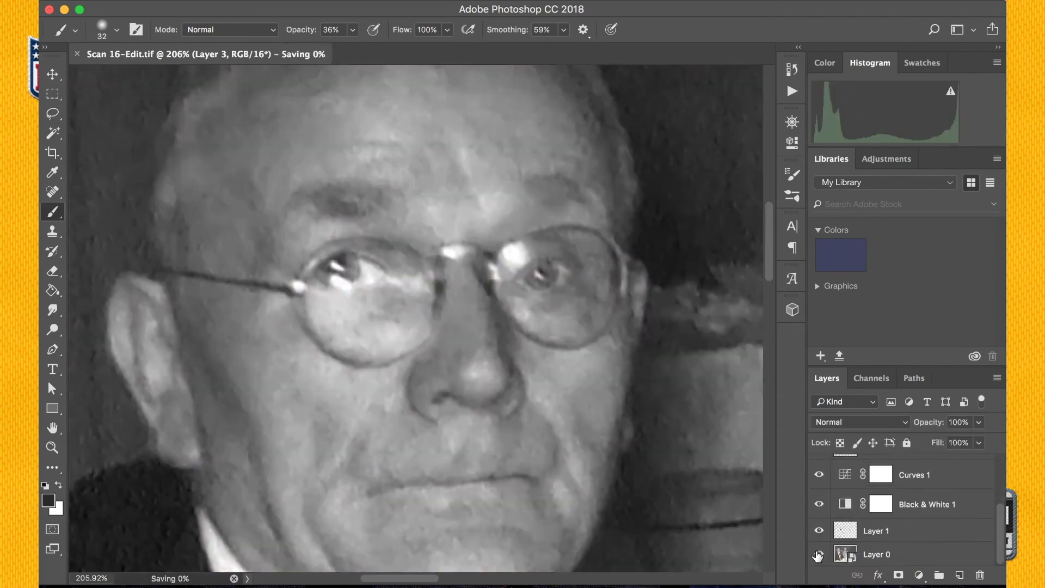
Step: Compare the man's face with Layer 3 hidden and shown, and examine the texture of his dark suit up close
scroll(824, 495, "up", 3)
left_click(818, 467)
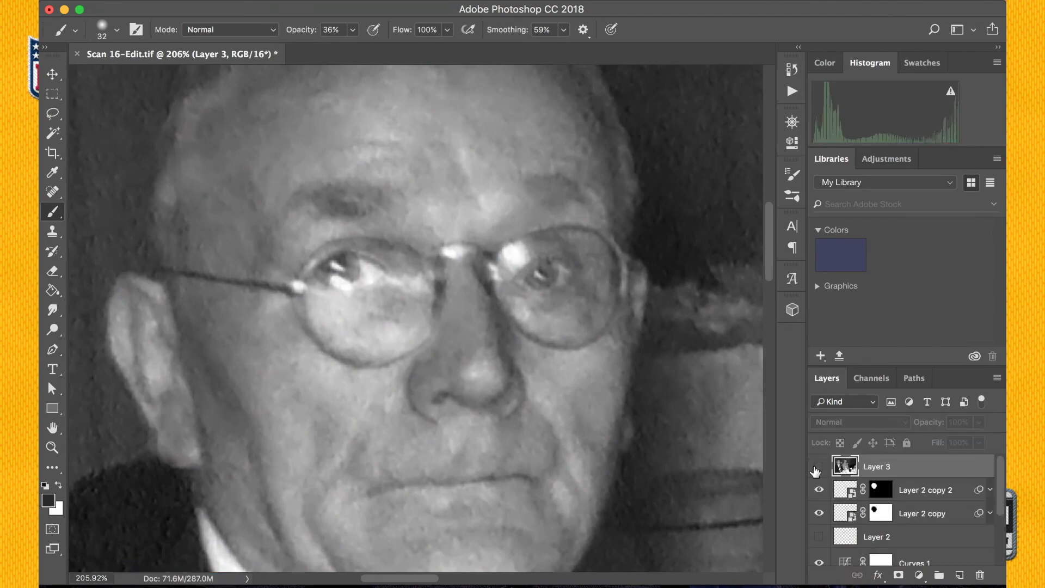
left_click(818, 466)
scroll(707, 326, "down", 5)
left_click(819, 466)
left_click(818, 466)
scroll(659, 320, "down", 8)
scroll(659, 320, "up", 3)
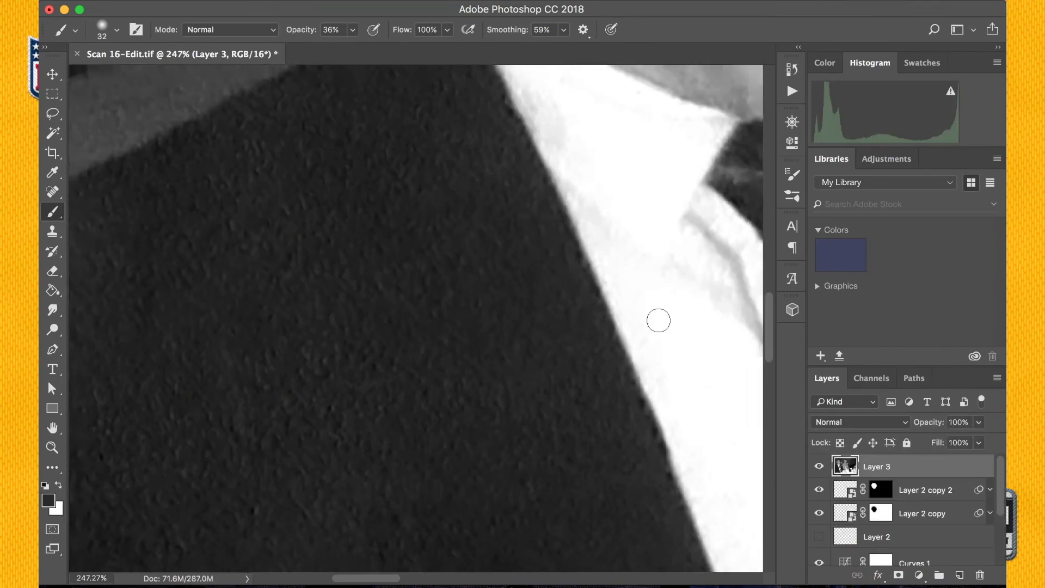
Step: Compare the man's face with Layer 3 hidden and shown, then save the file with the whole photo in view
scroll(657, 320, "up", 10)
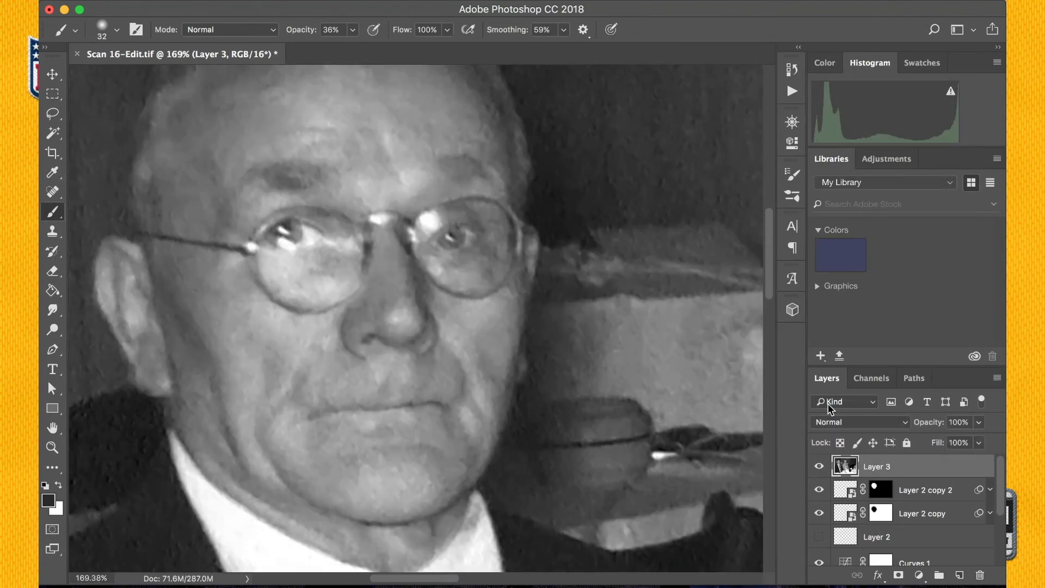
left_click(819, 467)
left_click(819, 467)
key("super+0")
key("super+s")
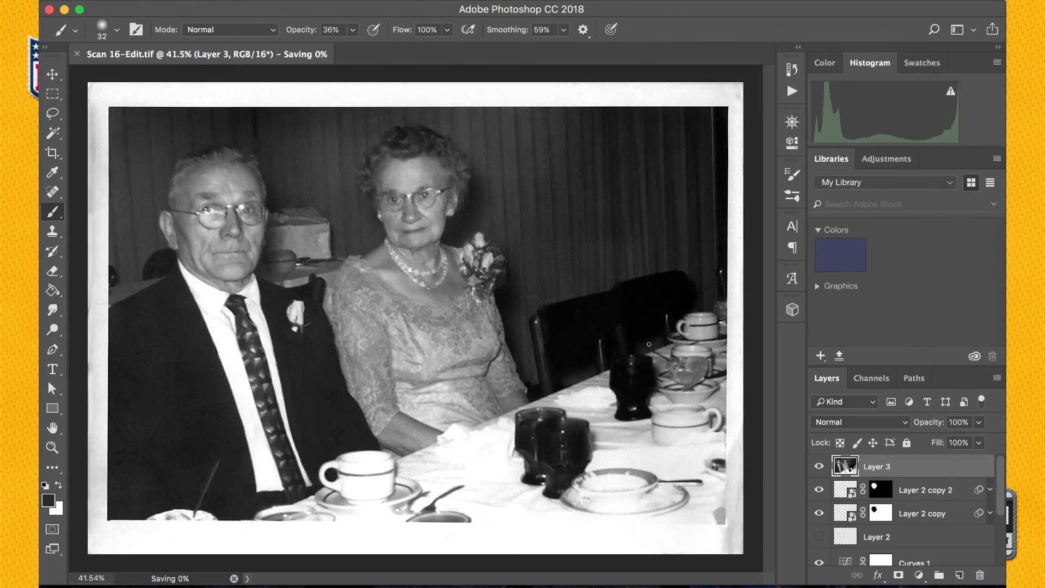
Step: Compare the man's eyes and glasses up close with Layer 3 hidden and shown
scroll(189, 189, "up", 10)
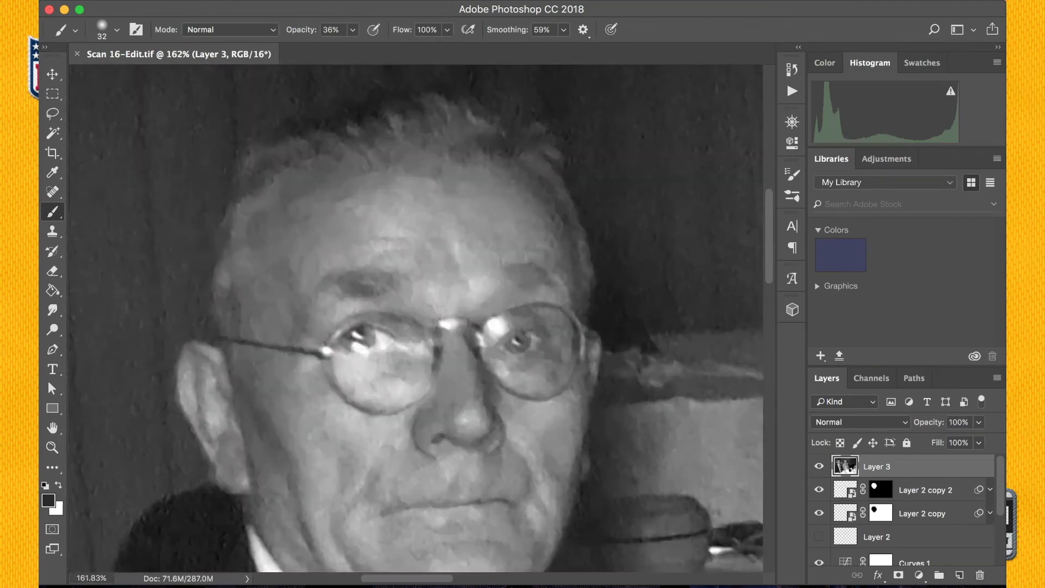
scroll(441, 310, "down", 1)
left_click(821, 467)
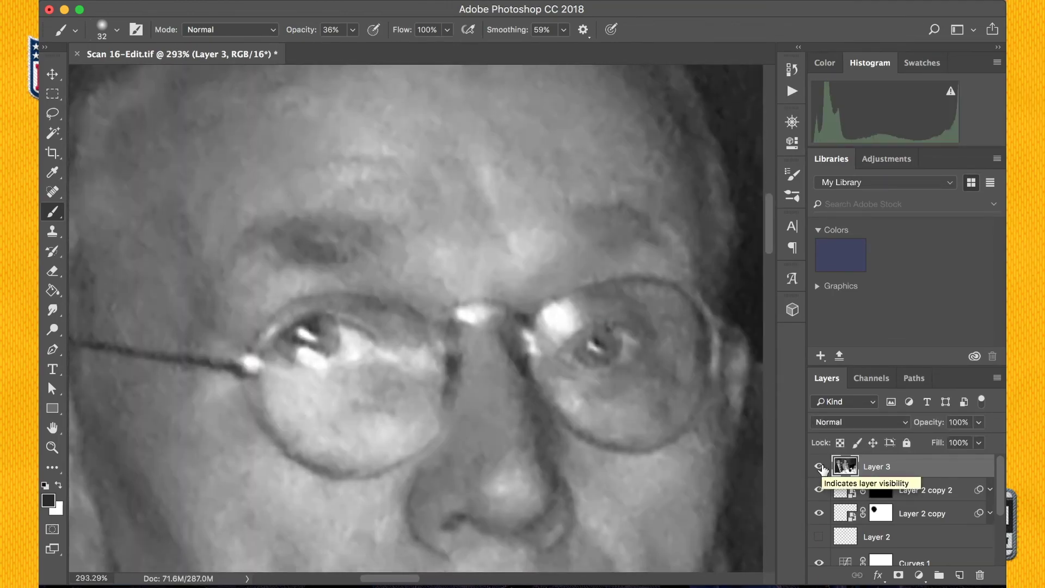
left_click(820, 467)
left_click(821, 468)
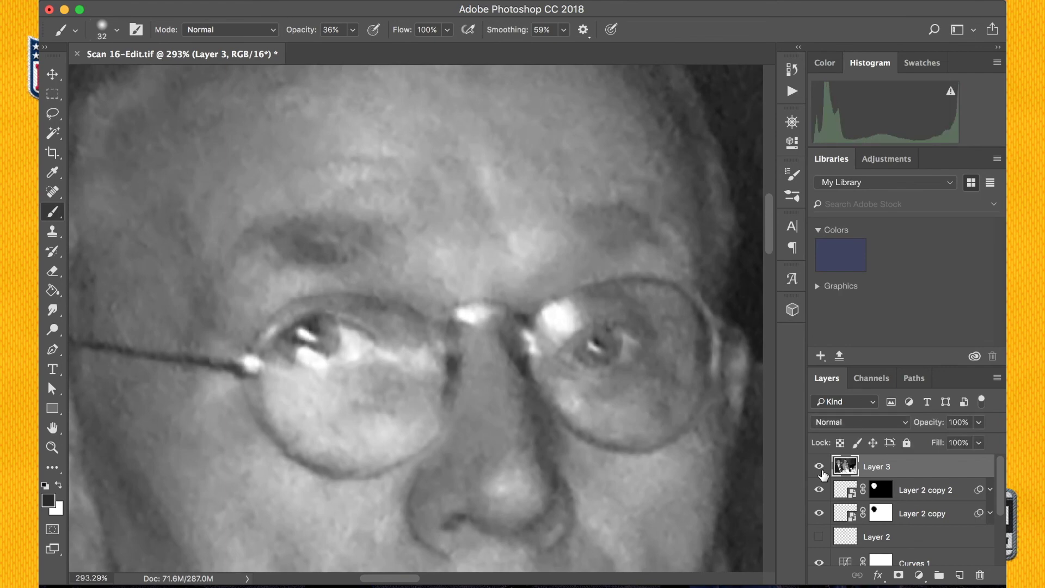
Step: Compare the man's restored face with the original scan by showing only Layer 0, restore all layers, and save the file
scroll(822, 474, "down", 10)
left_click(819, 557, "alt")
left_click(819, 558, "alt")
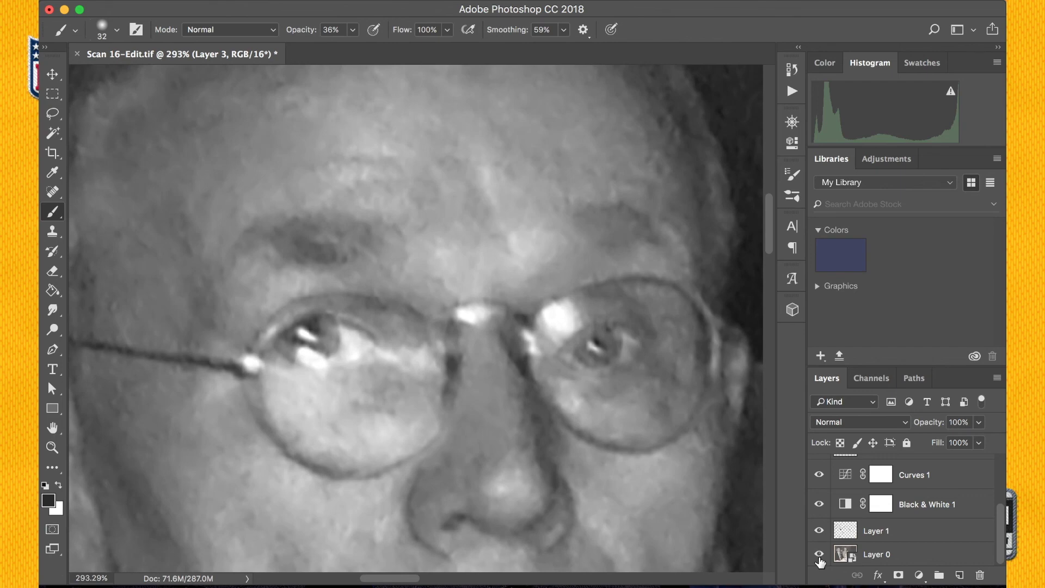
key("super+0")
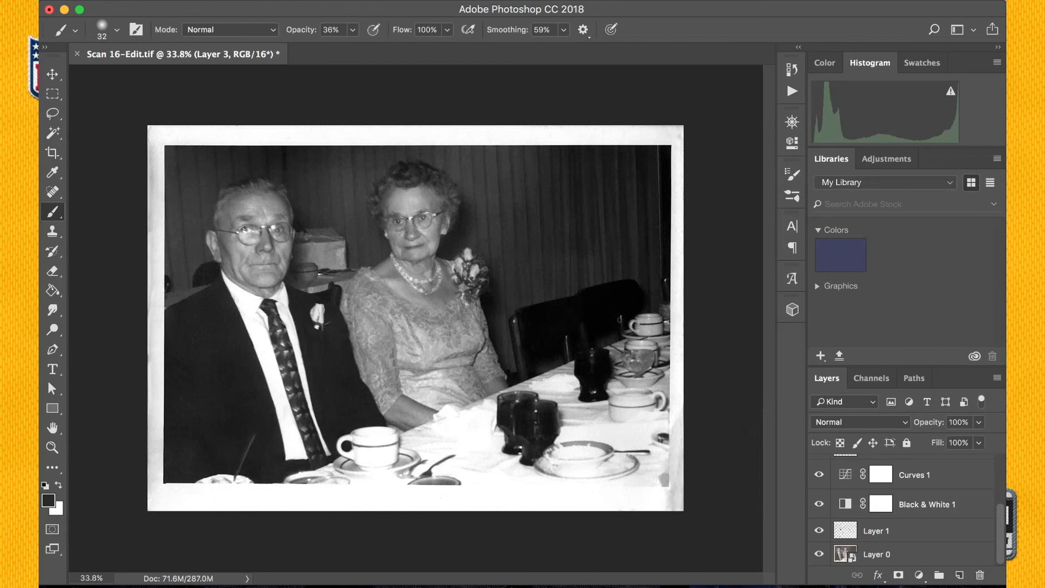
scroll(620, 320, "up", 2)
key("super+s")
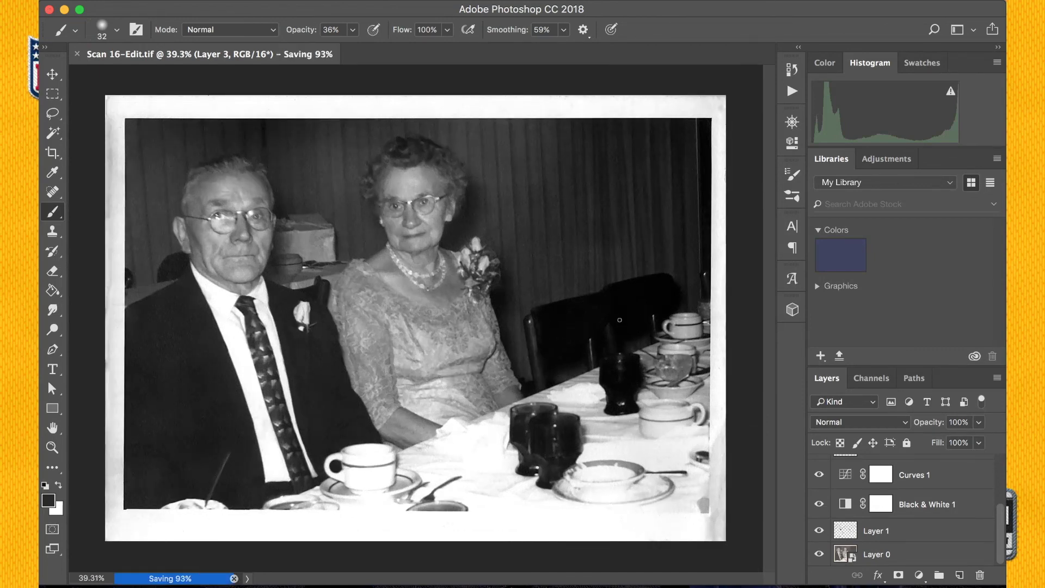
Step: Compare the whole restored photo with the original scan by isolating Layer 0 and bringing the other layers back
scroll(916, 473, "up", 3)
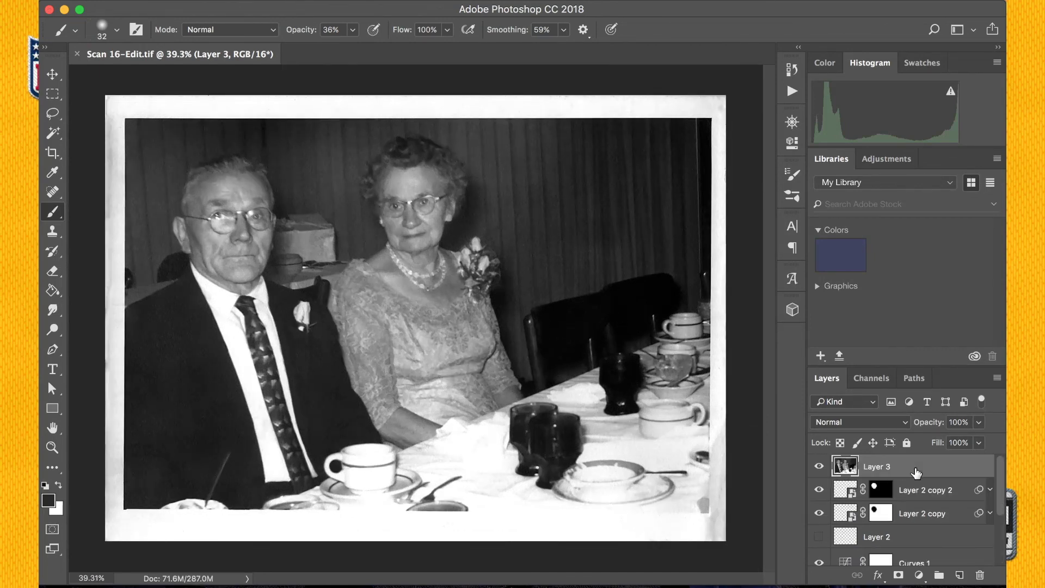
scroll(917, 472, "down", 3)
left_click(817, 561, "alt")
left_click(817, 561, "alt")
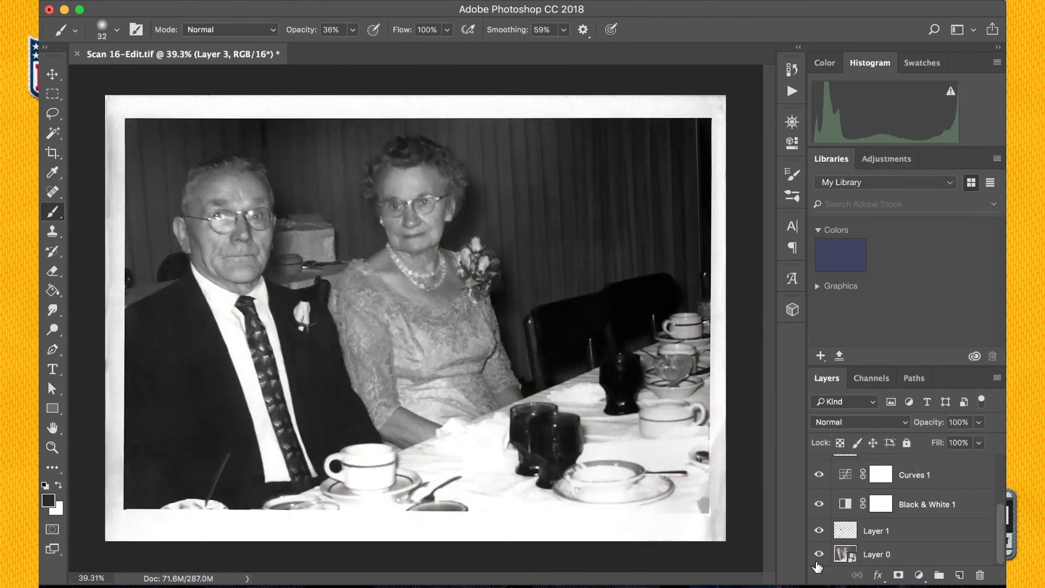